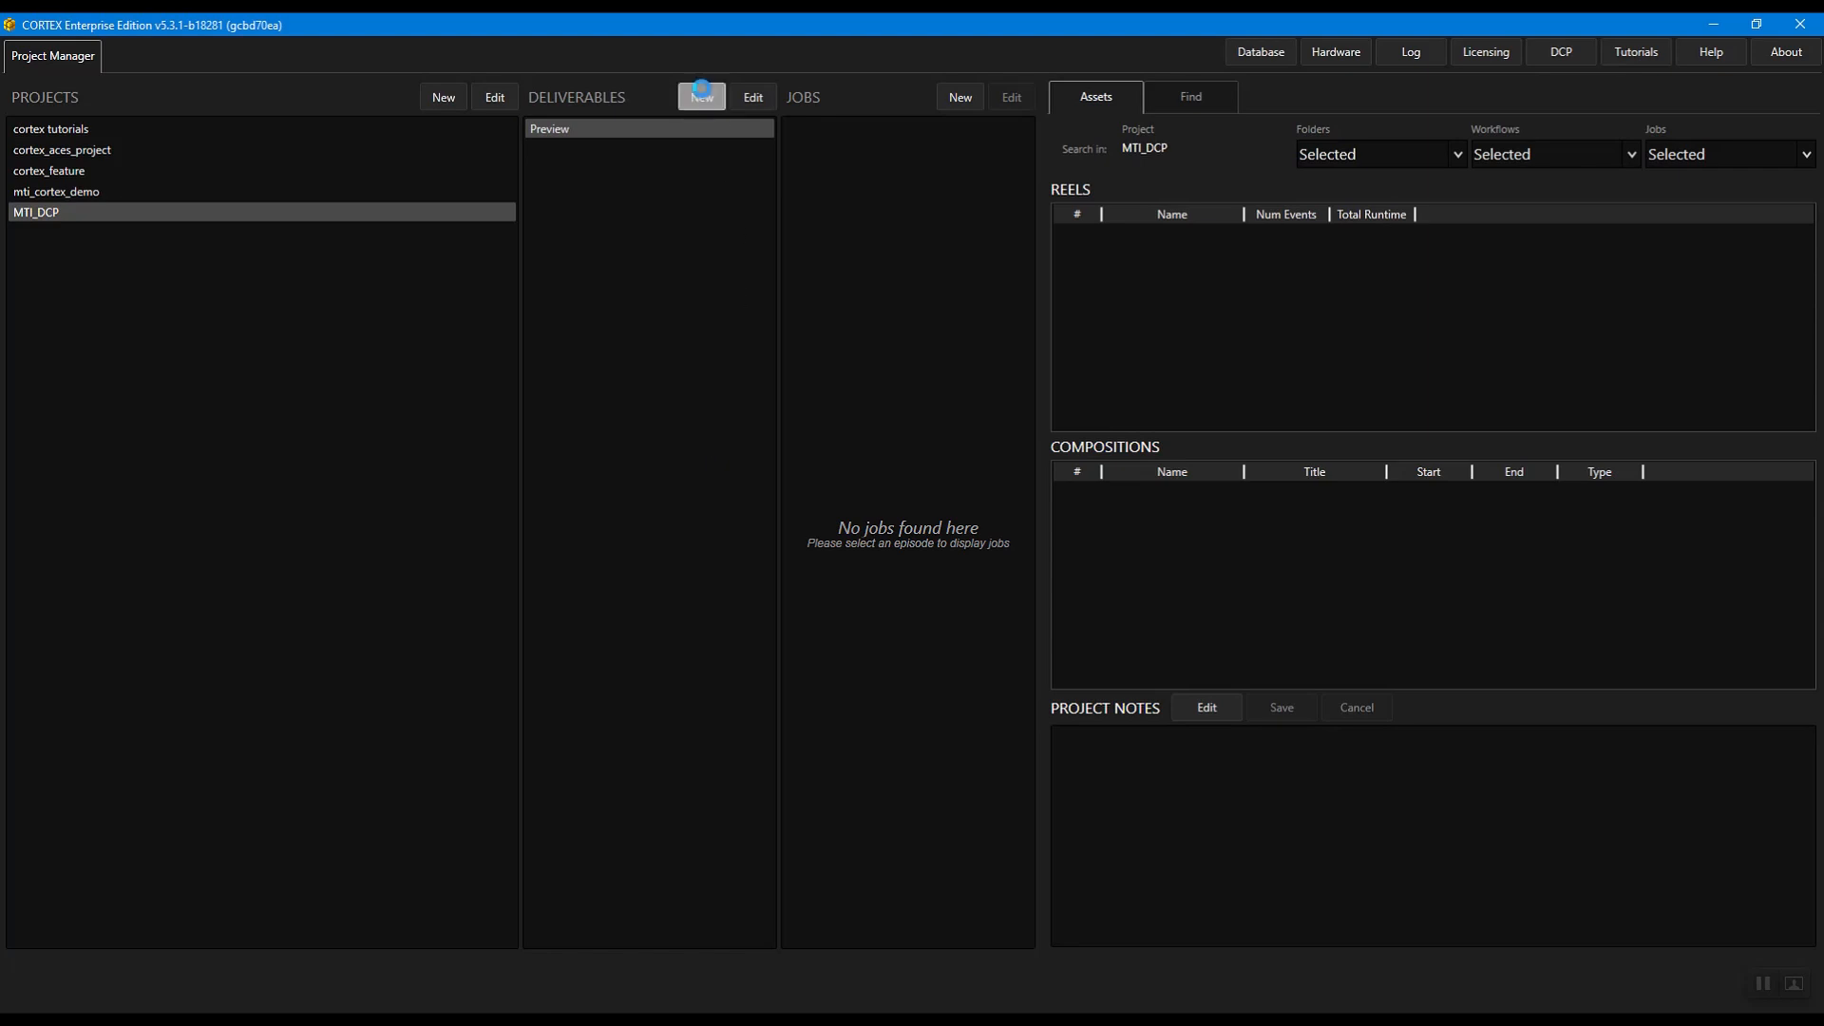
Start a new deliverable of type DCP and name it dcp_tutorial.
{"action": "left_click", "coordinate": [702, 97]}
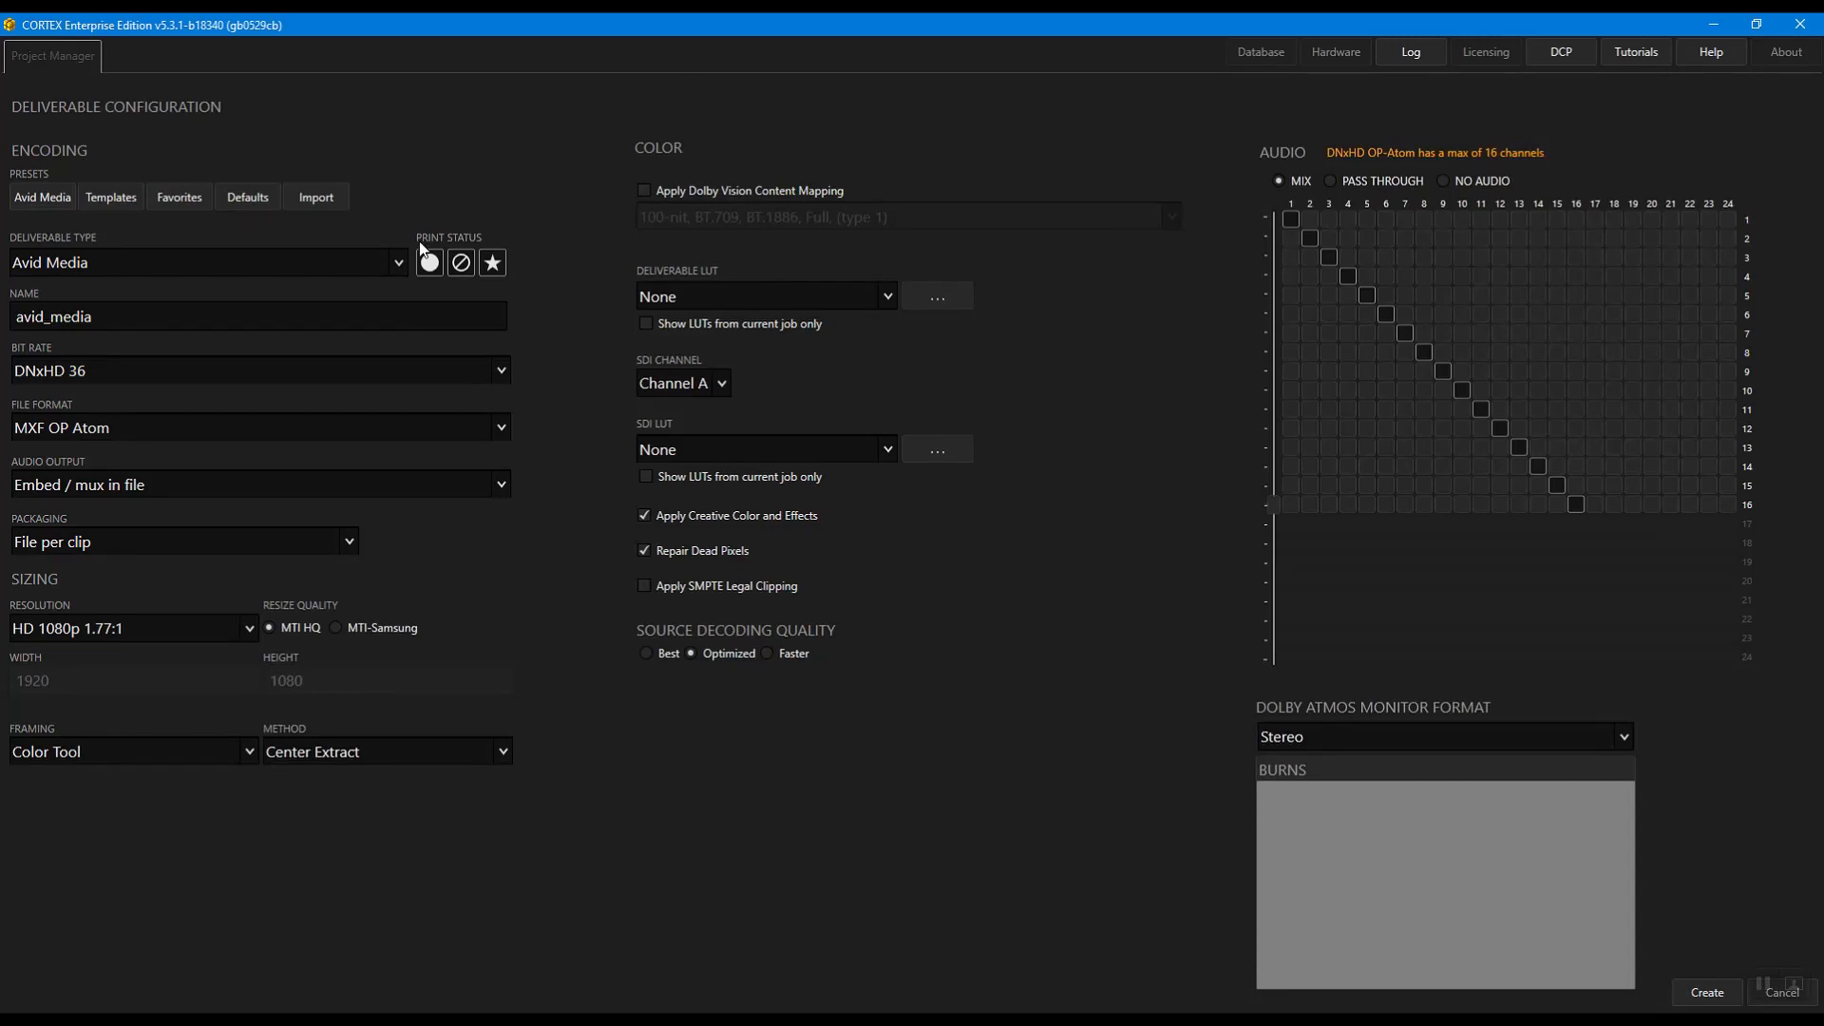
{"action": "left_click", "coordinate": [397, 261]}
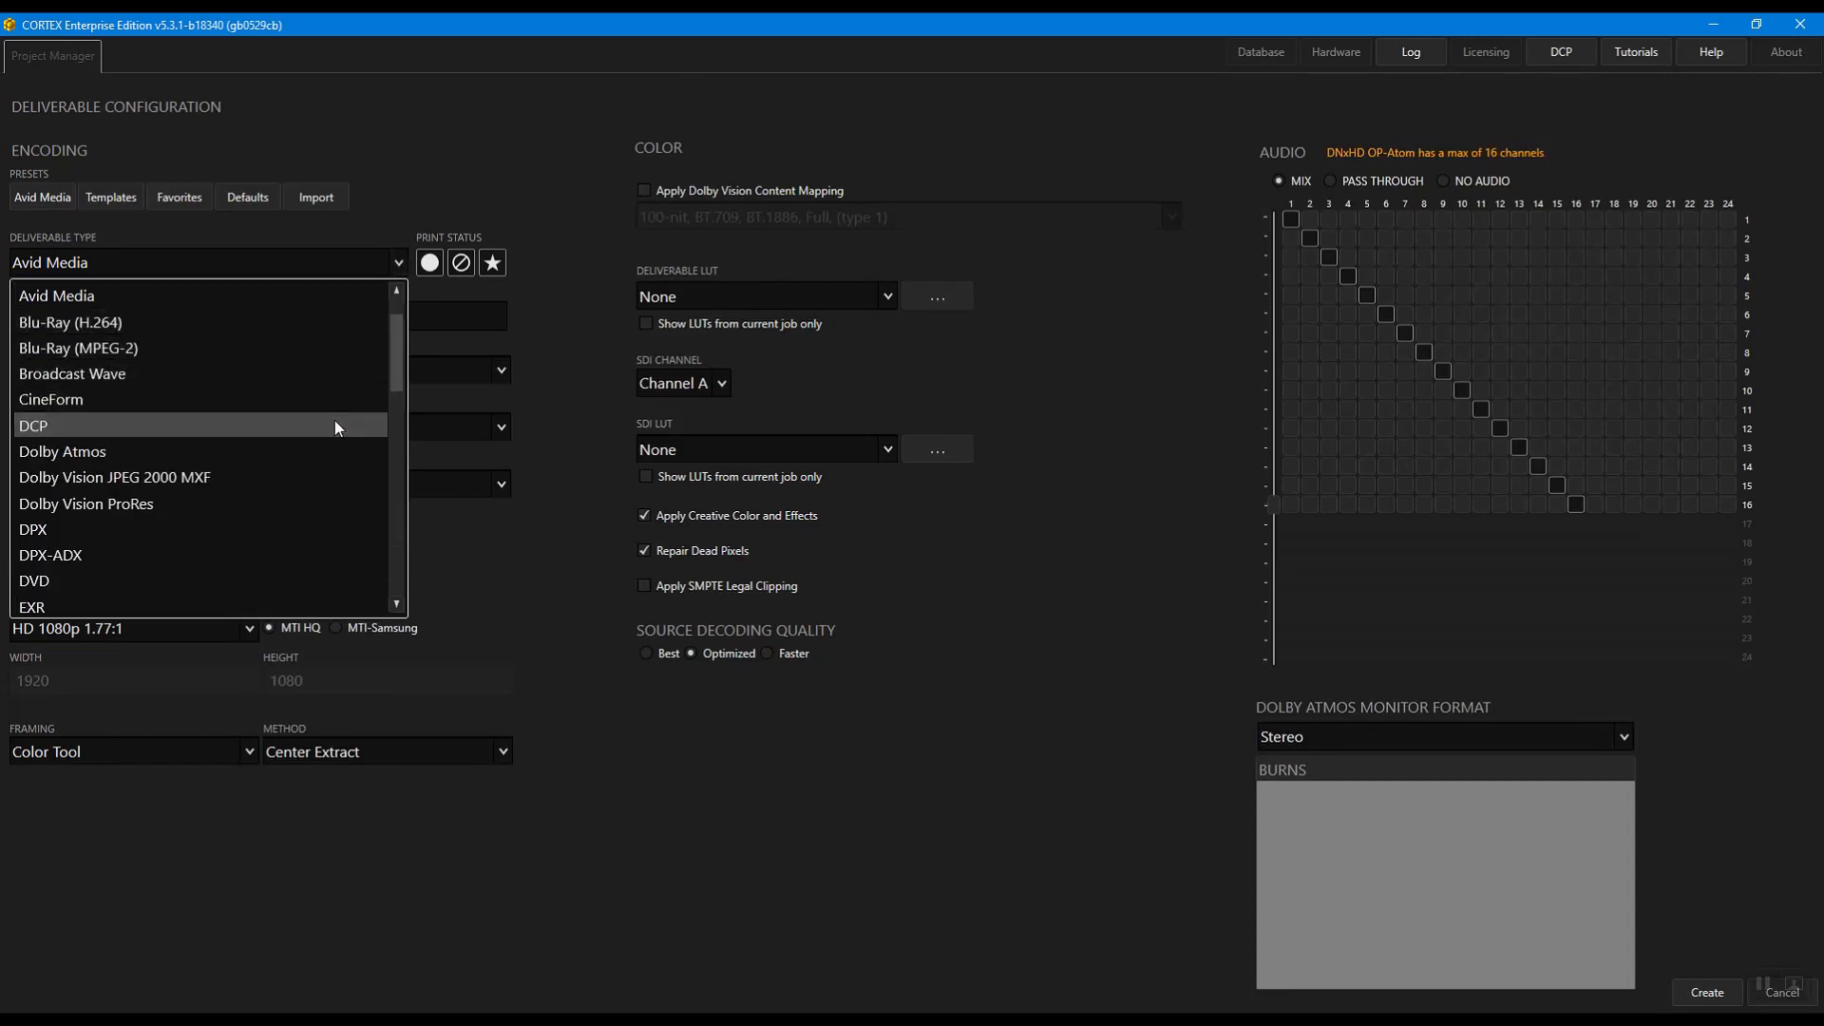
{"action": "left_click", "coordinate": [334, 424]}
{"action": "double_click", "coordinate": [239, 320]}
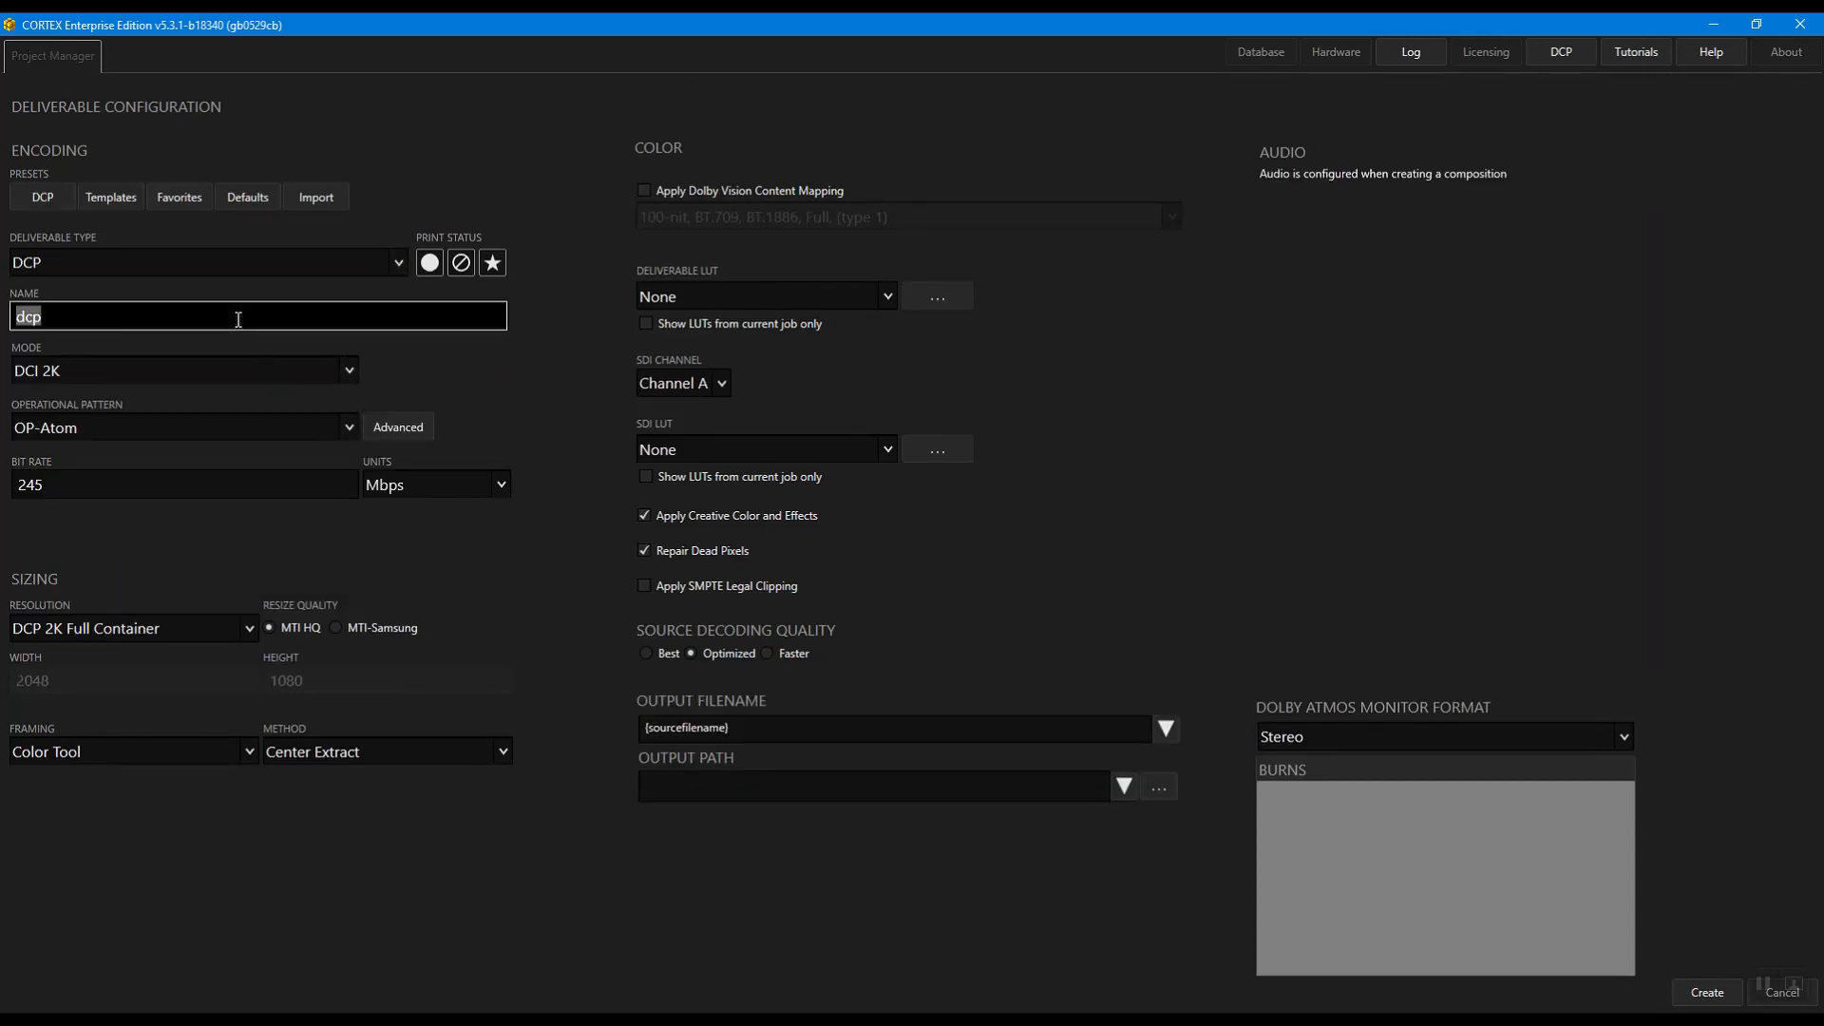
{"action": "type", "text": "dcp_tutorial"}
Set the deliverable mode to DCI 4K and accept the 4K Digital Cinema profile in the JPEG 2000 advanced settings.
{"action": "left_click", "coordinate": [317, 376]}
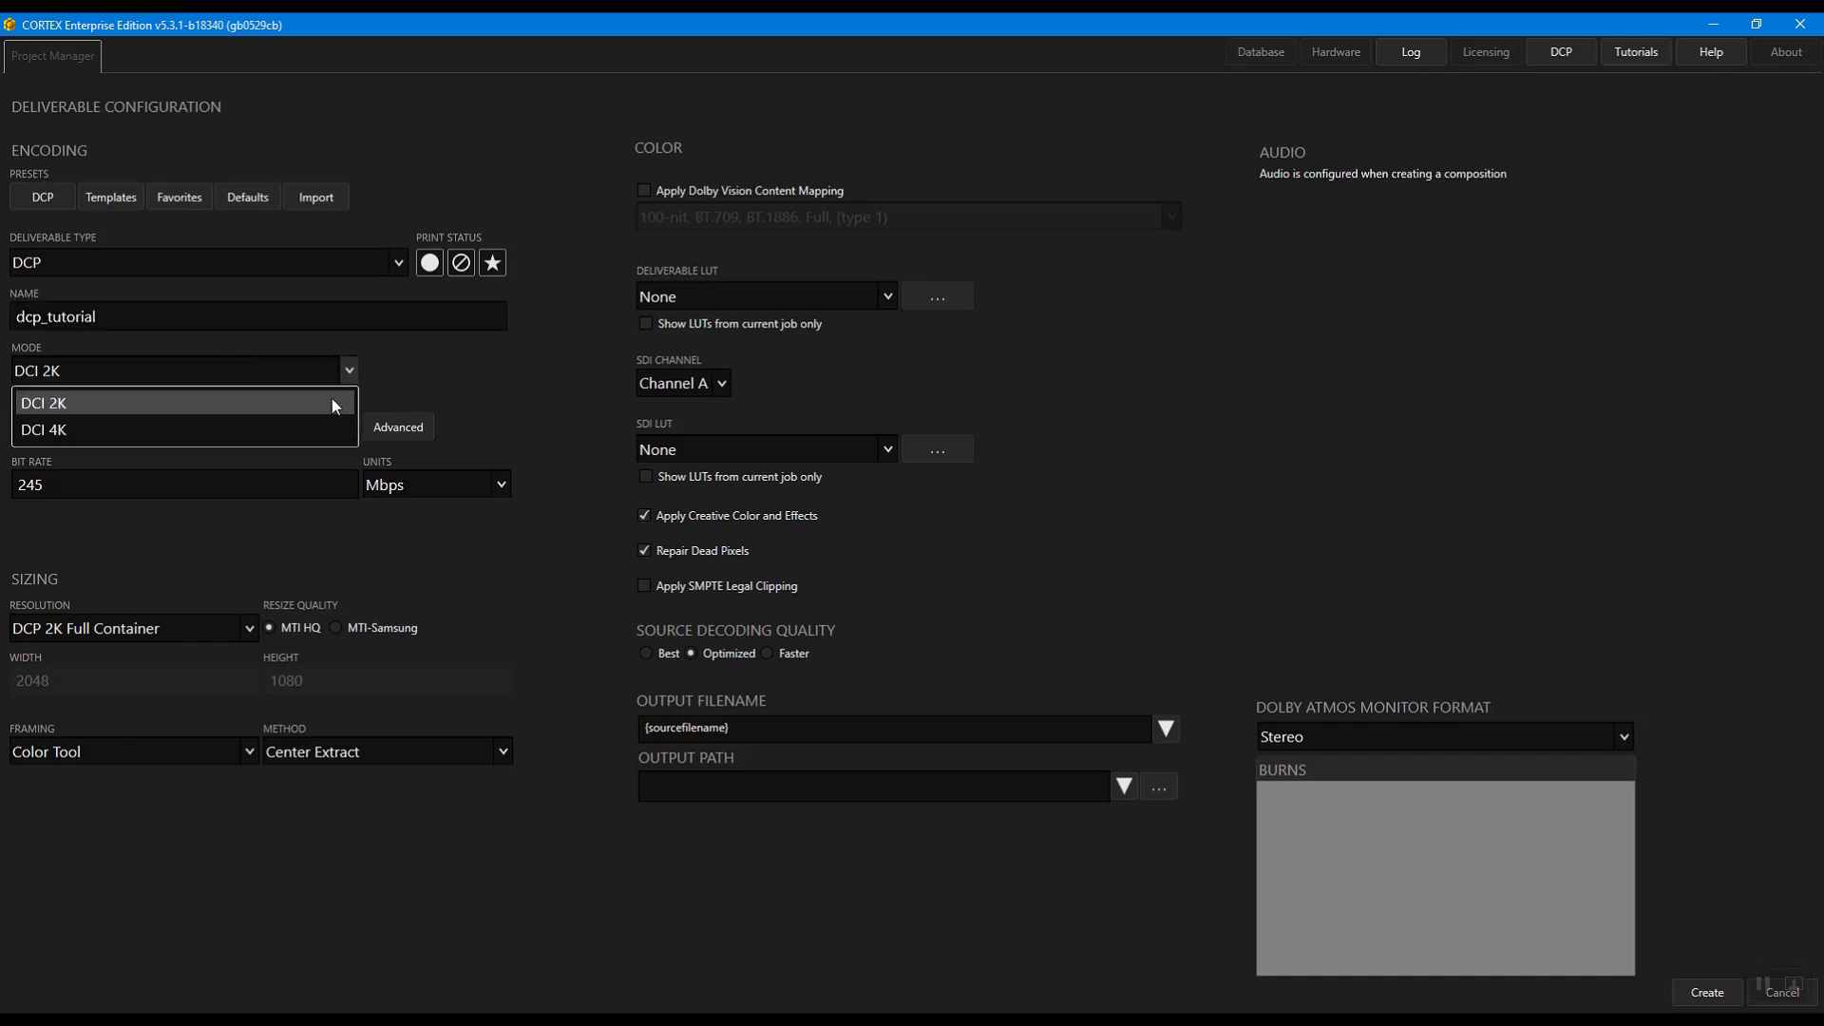
{"action": "left_click", "coordinate": [330, 428]}
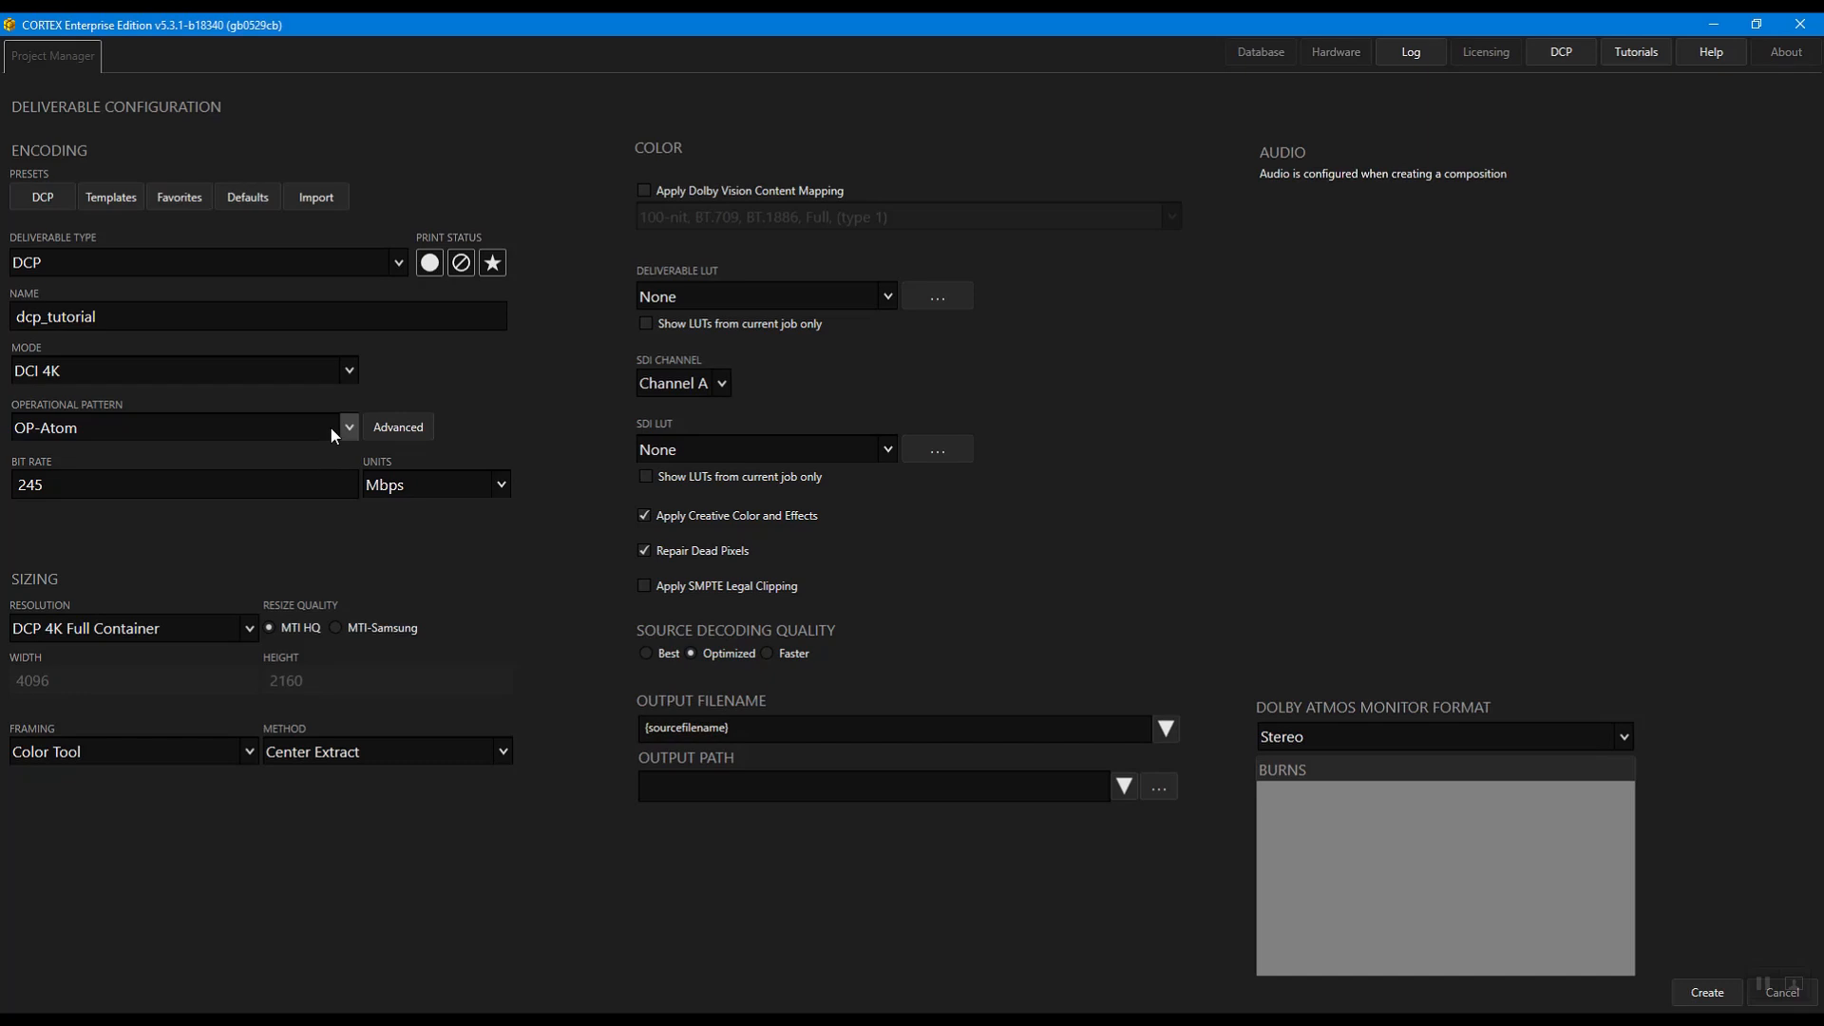
{"action": "left_click", "coordinate": [396, 424]}
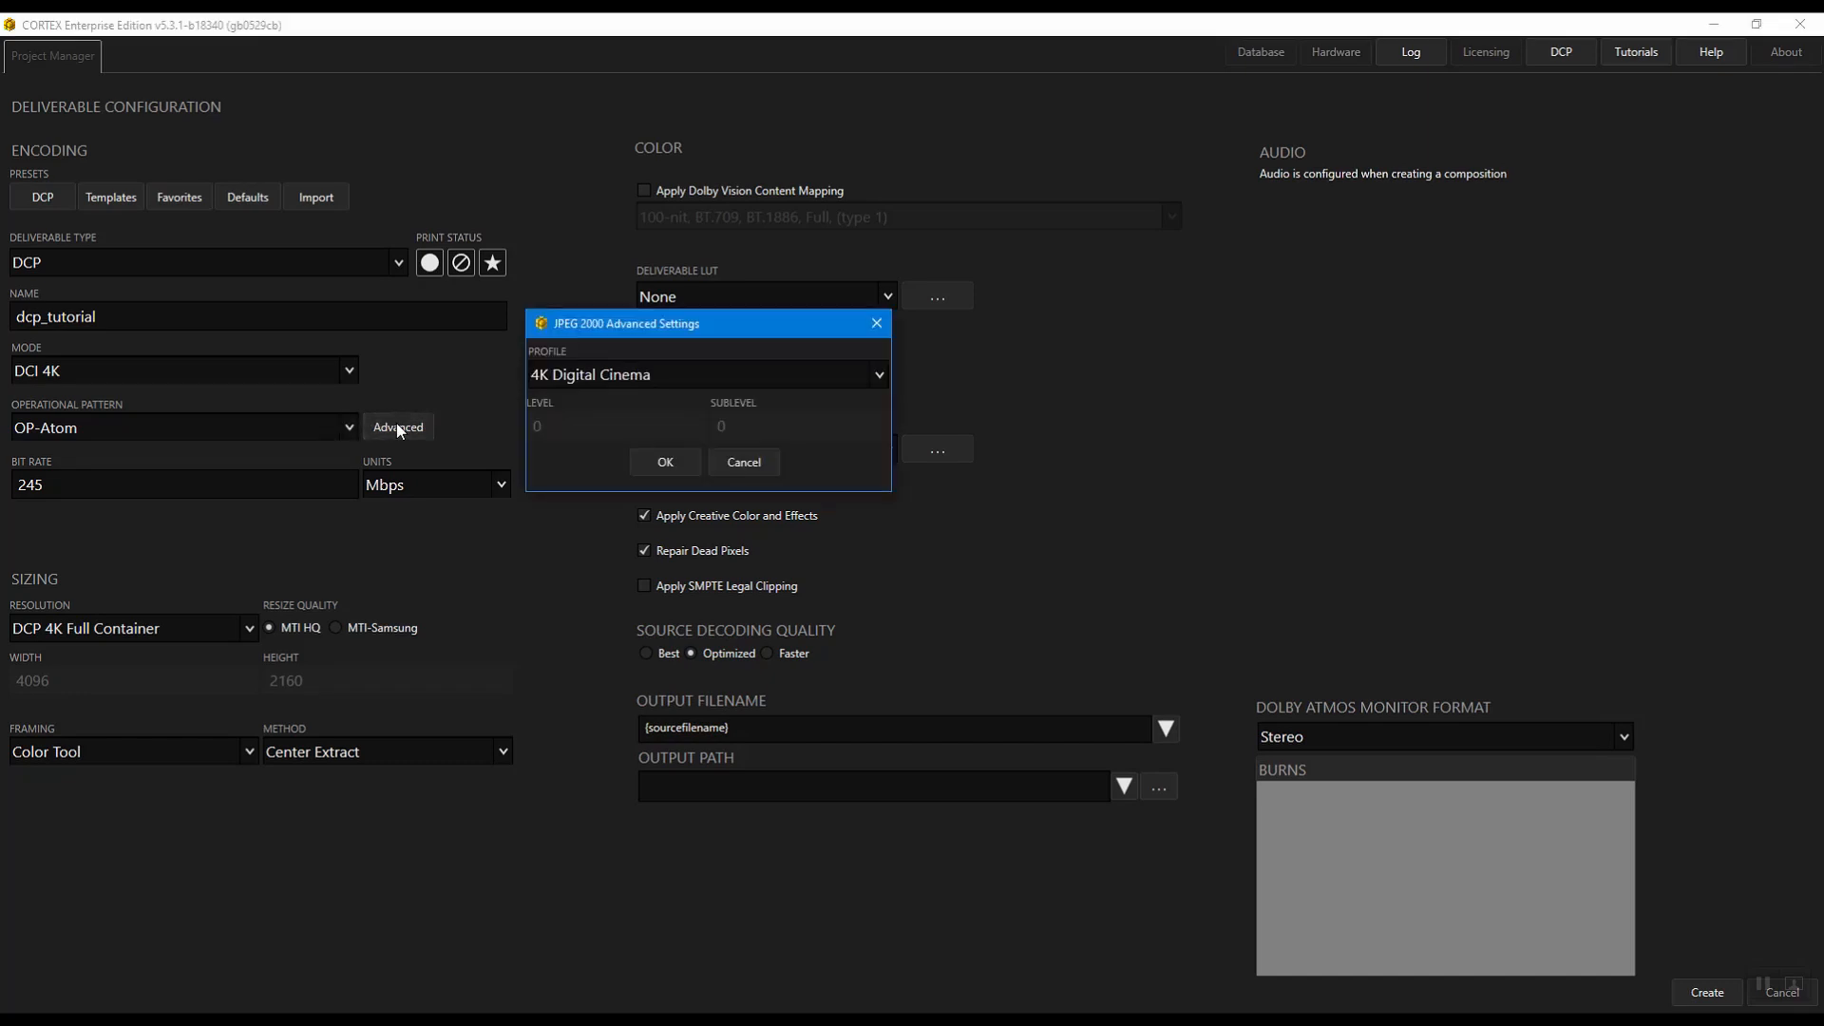
{"action": "left_click", "coordinate": [884, 376]}
{"action": "left_click", "coordinate": [886, 378]}
{"action": "left_click", "coordinate": [682, 453]}
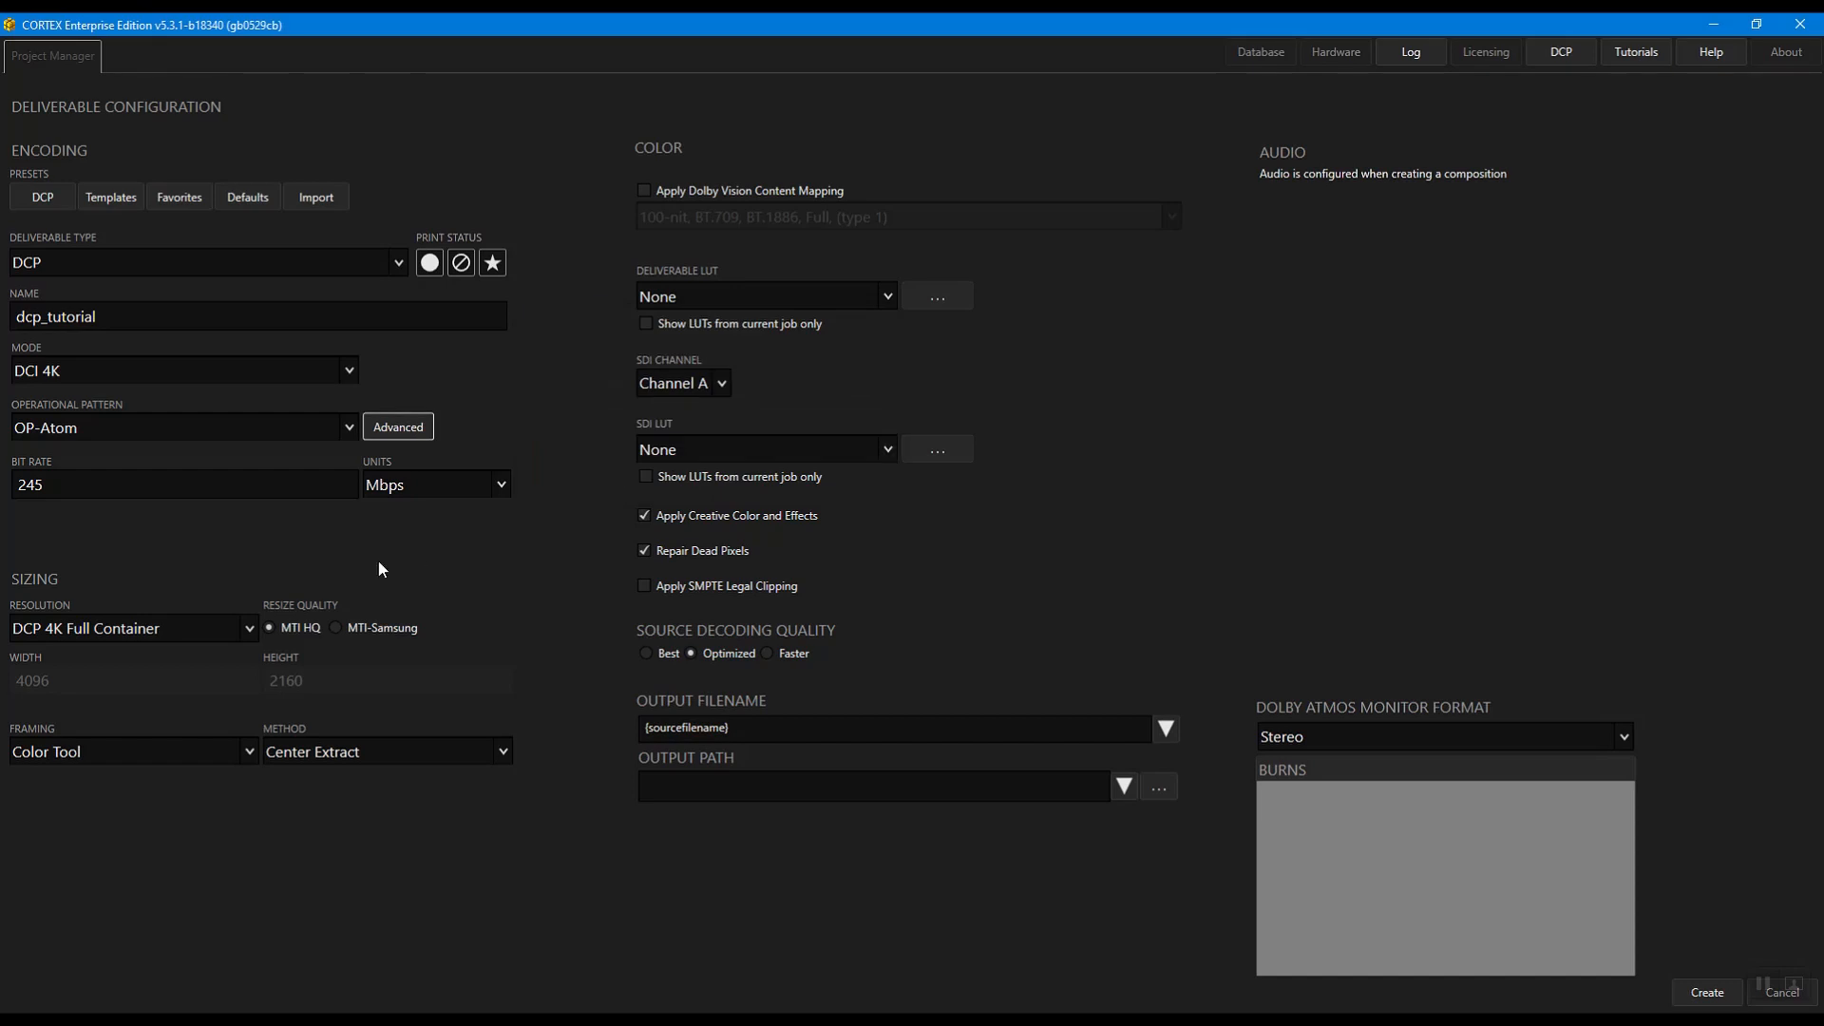
Set the resolution to DCP 4K Scope 2.39:1, choose the sizing method and create the deliverable.
{"action": "left_click", "coordinate": [245, 630]}
{"action": "left_click", "coordinate": [237, 711]}
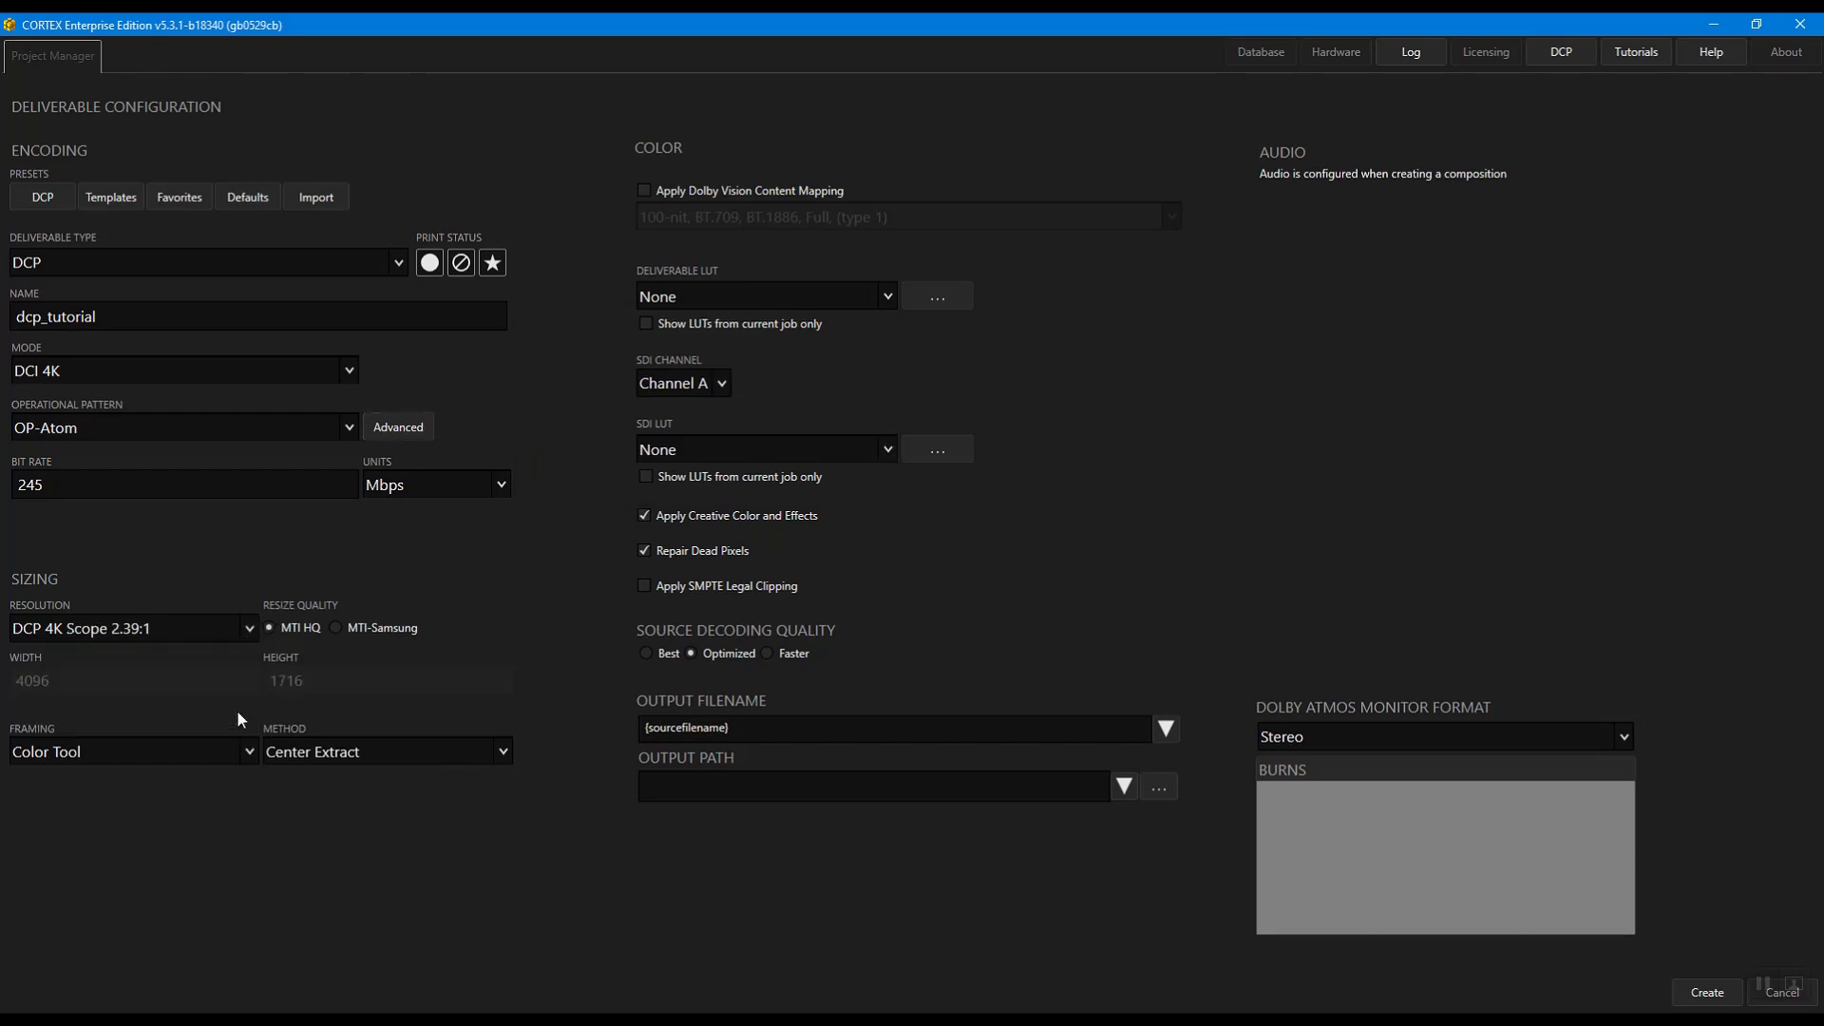
{"action": "left_click", "coordinate": [382, 753]}
{"action": "left_click", "coordinate": [393, 782]}
{"action": "left_click", "coordinate": [1703, 992]}
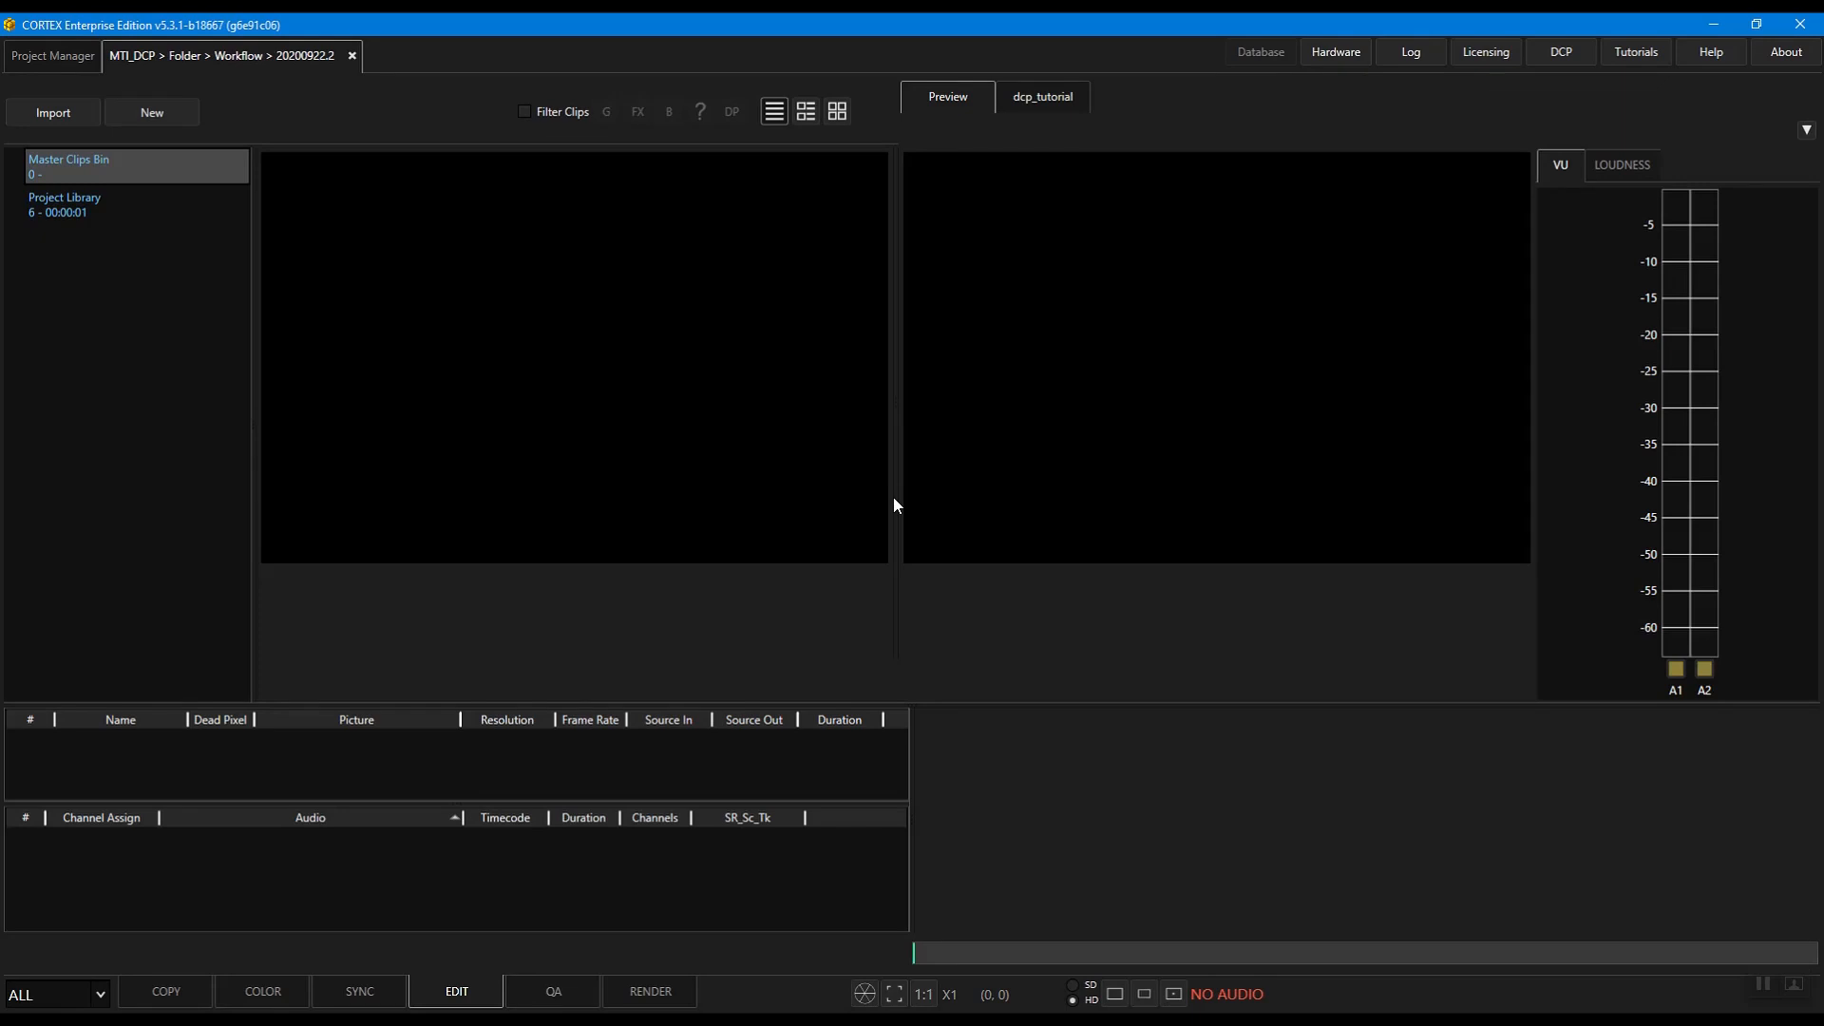
Start a new DCP composition and name it Cortex_tutorial_DCP.
{"action": "left_click", "coordinate": [167, 105]}
{"action": "left_click", "coordinate": [172, 181]}
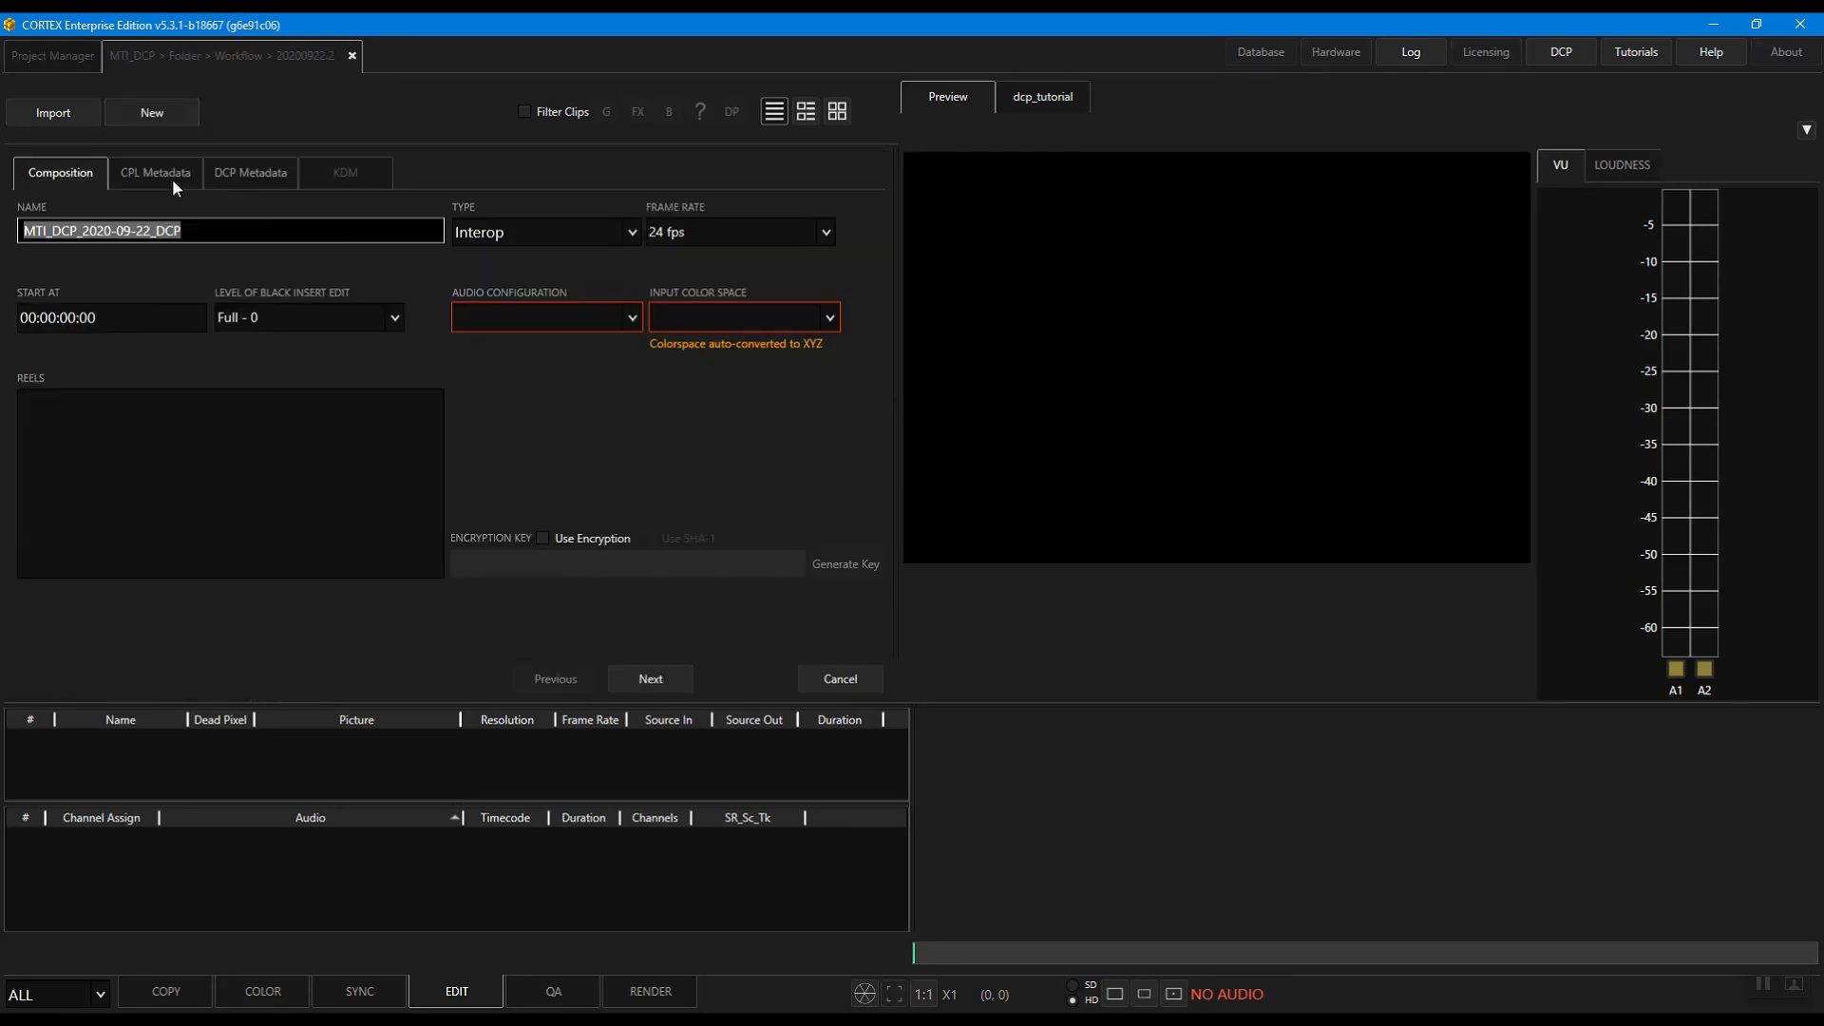
{"action": "type", "text": "Cortex_tutorial_DCP"}
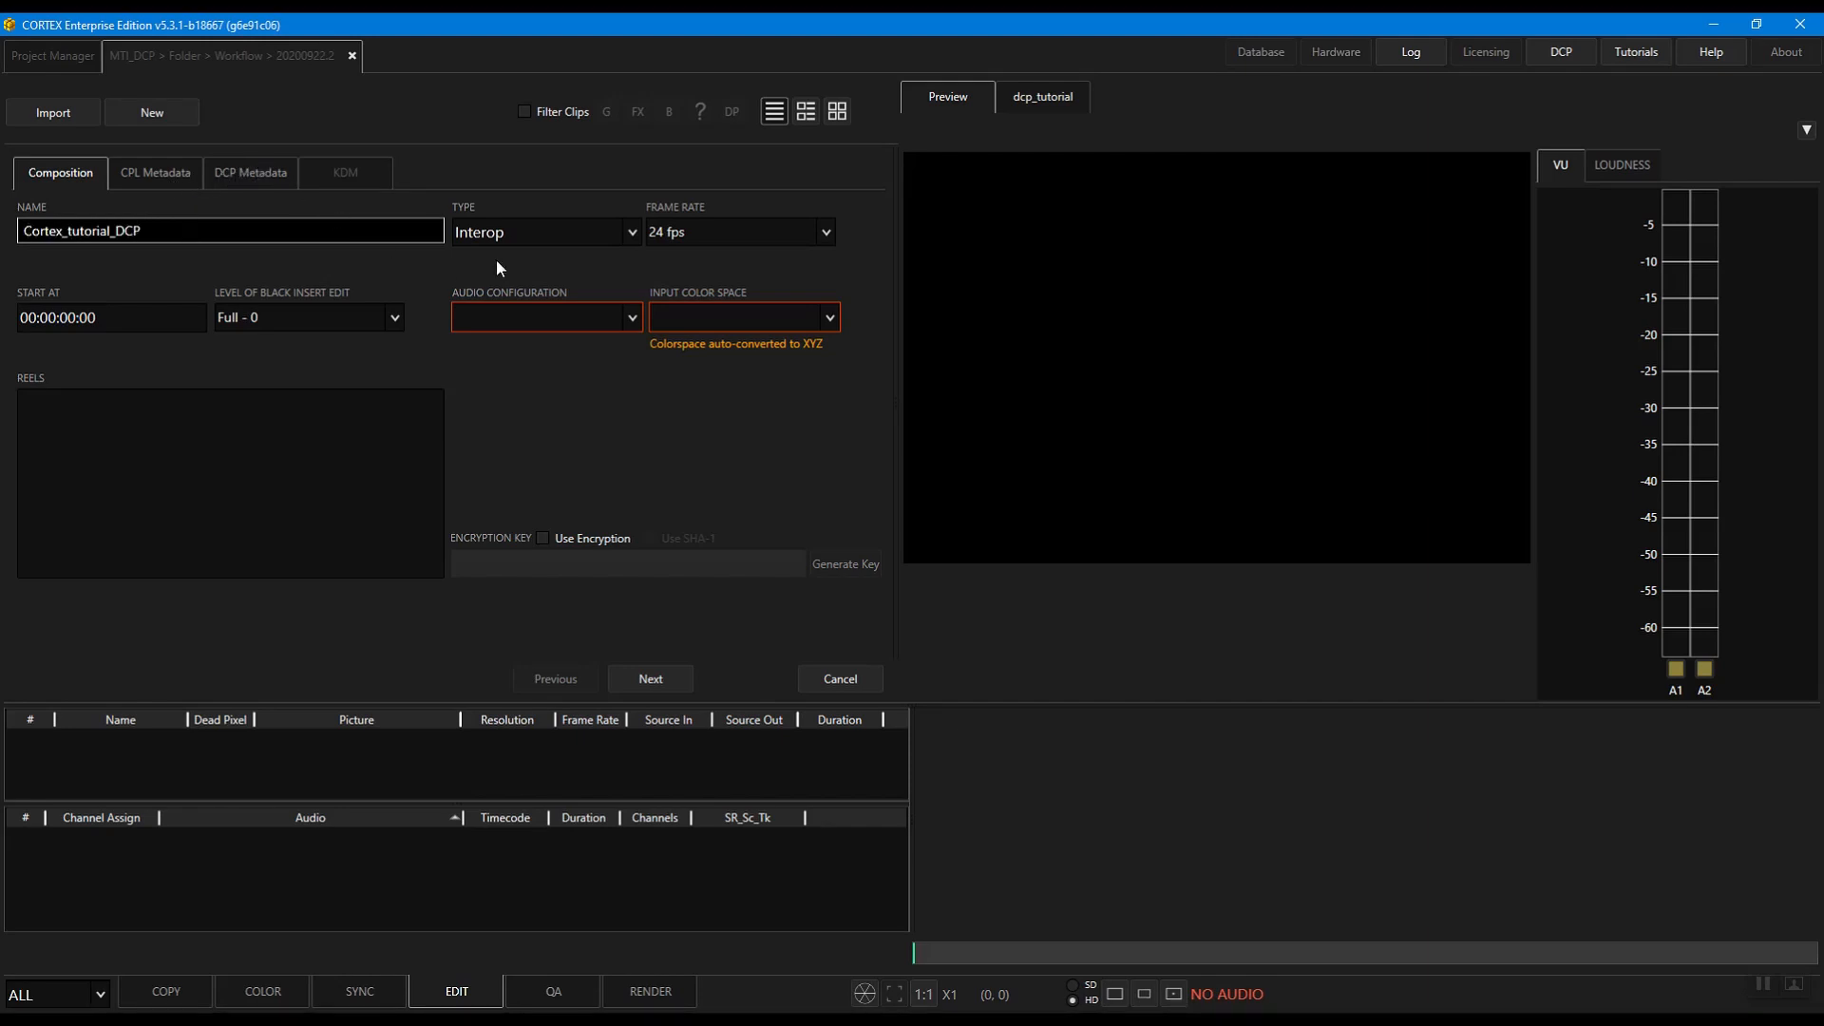
Try a SMPTE B V2.1 composition at 23.976 fps with Dolby EDR enabled and the 5.1 audio configuration.
{"action": "left_click", "coordinate": [526, 237]}
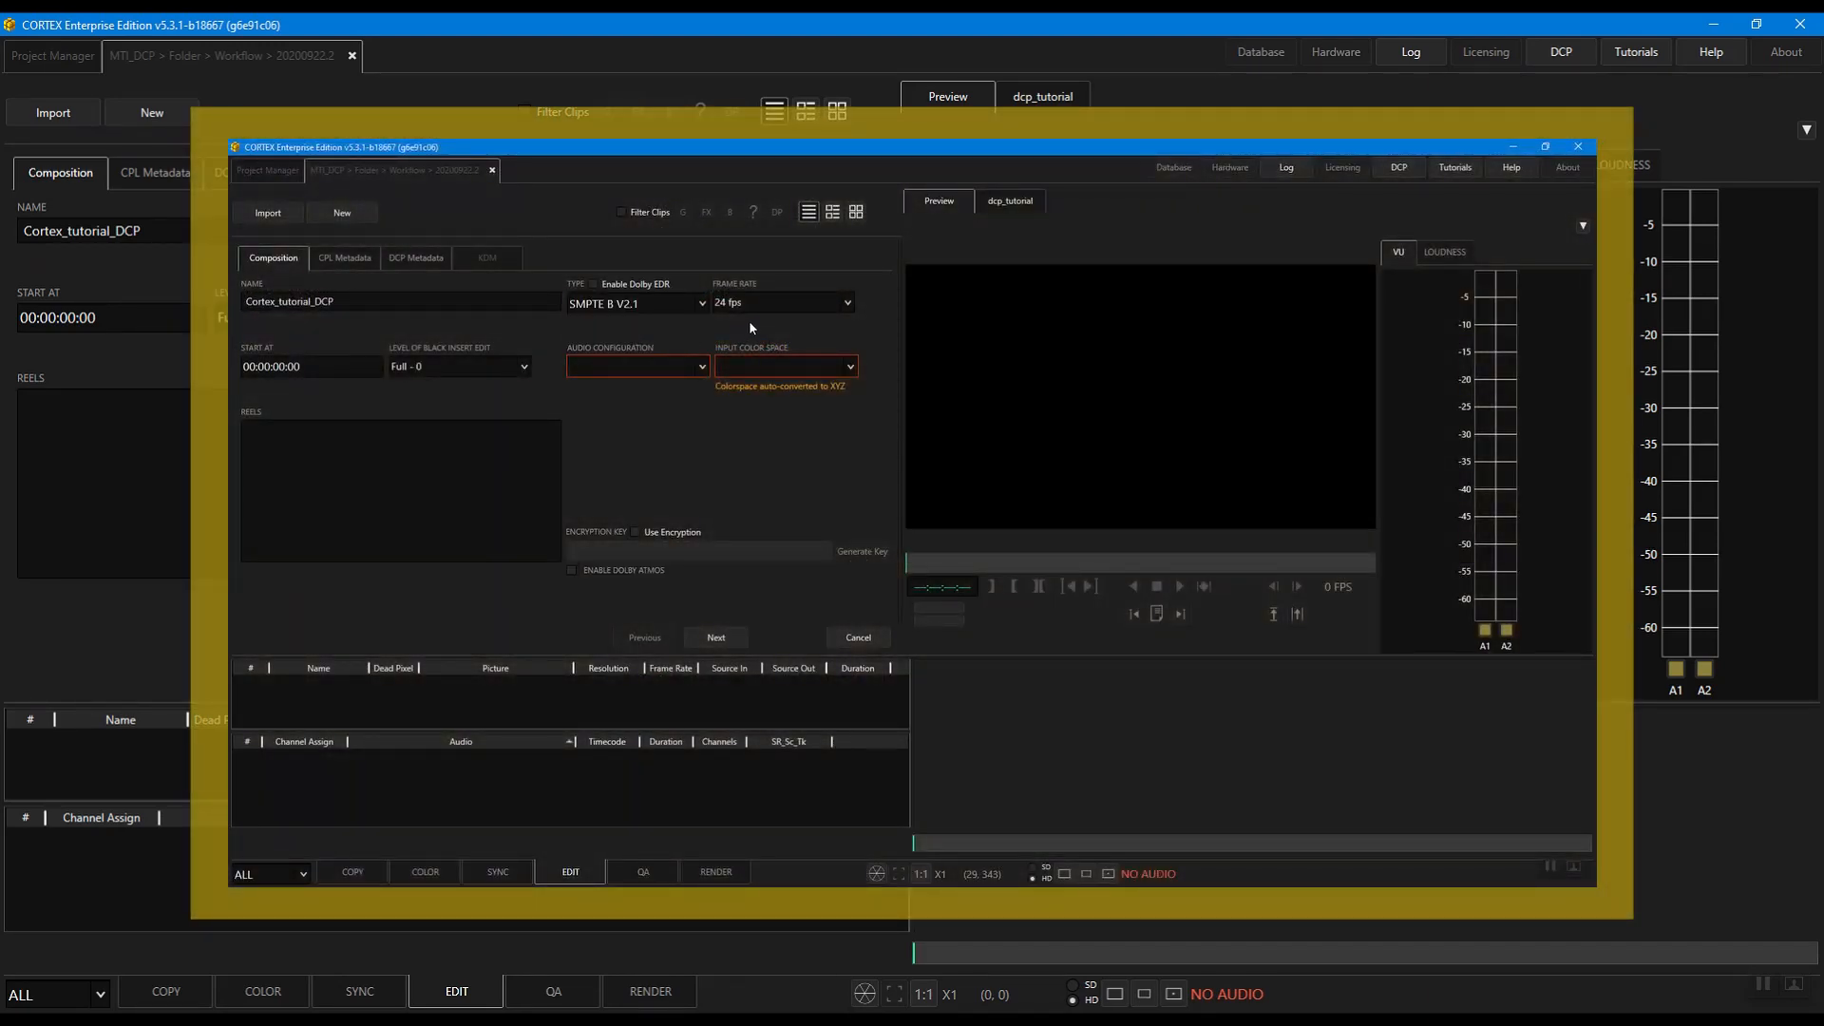
{"action": "left_click", "coordinate": [769, 304]}
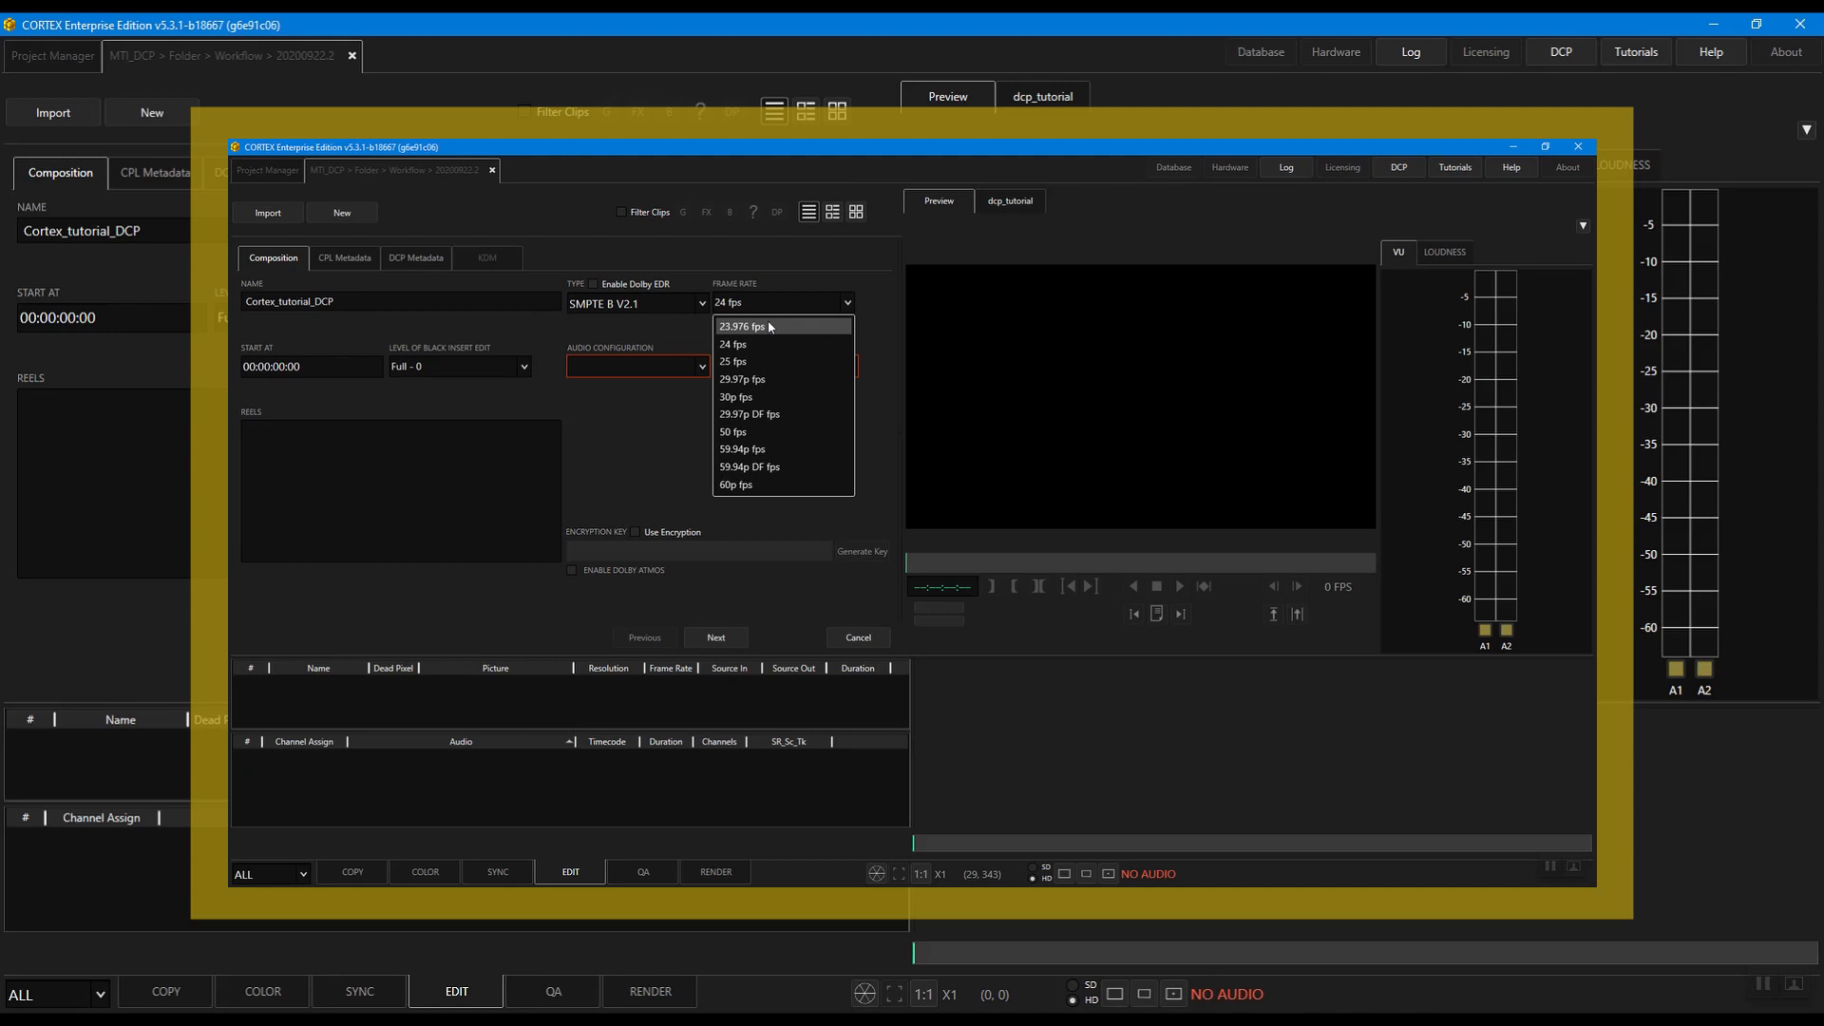
{"action": "left_click", "coordinate": [769, 327]}
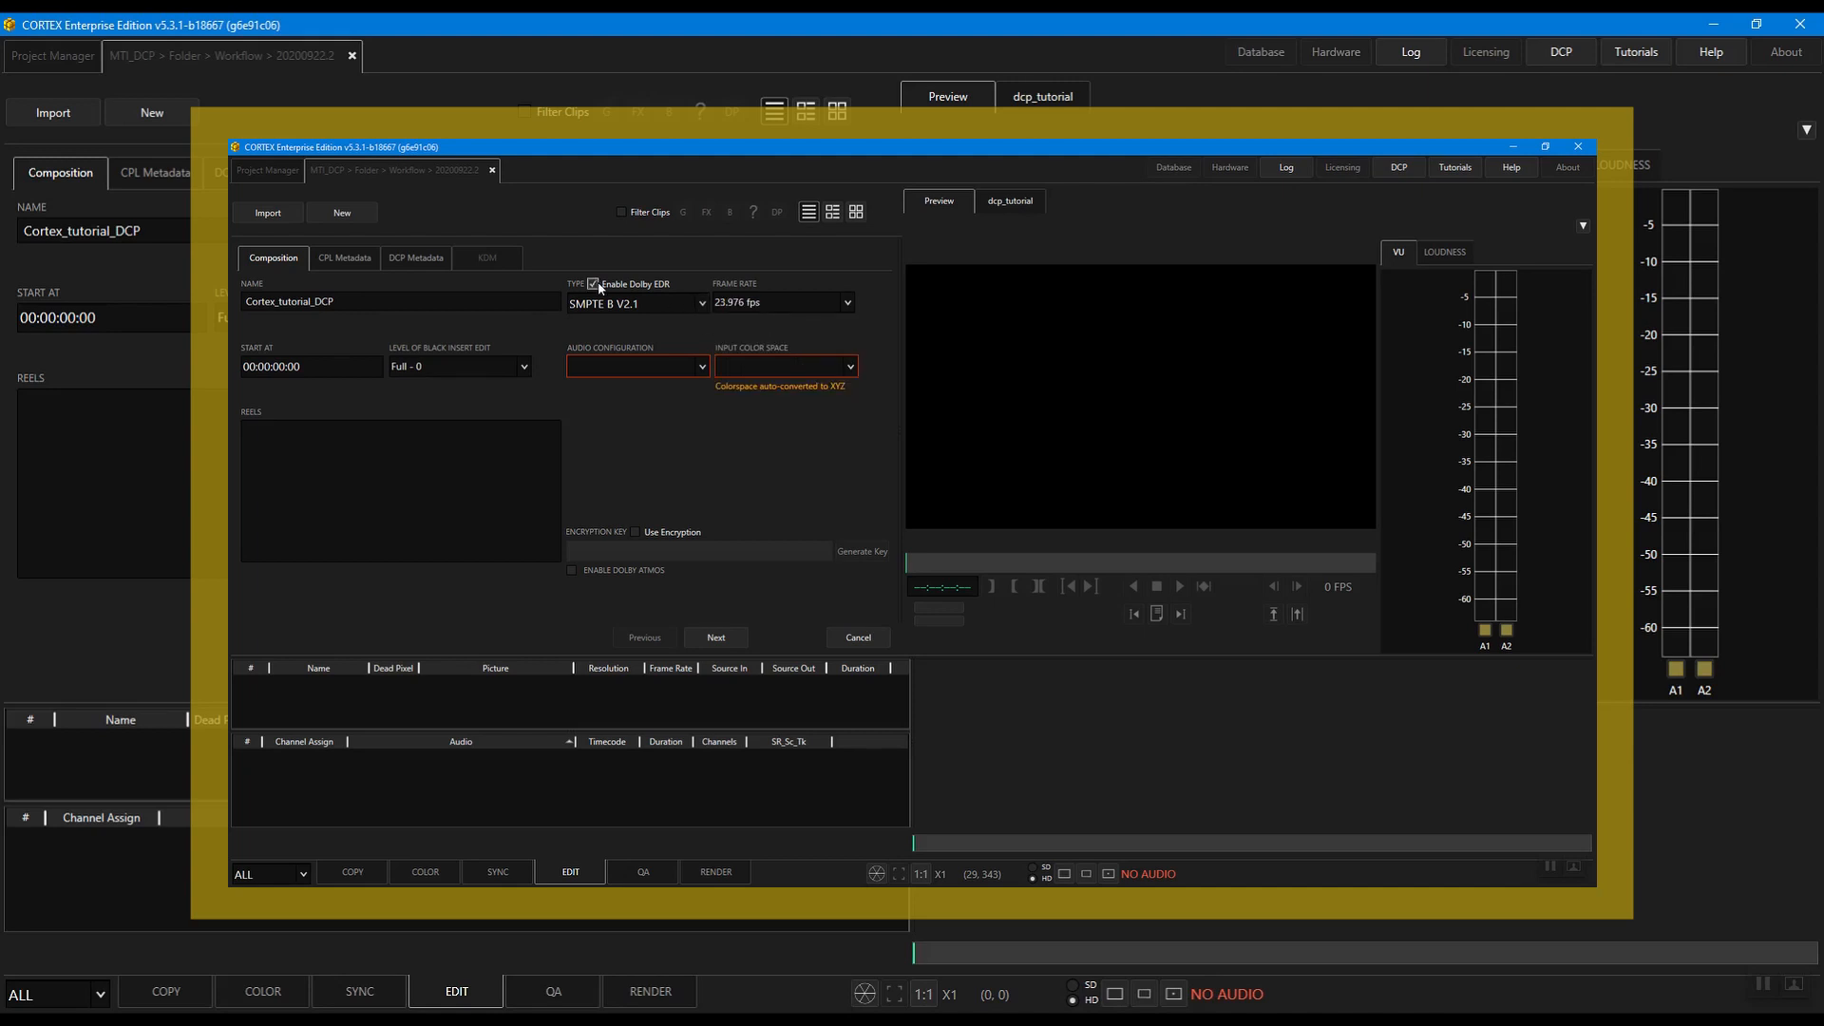
{"action": "left_click", "coordinate": [642, 363]}
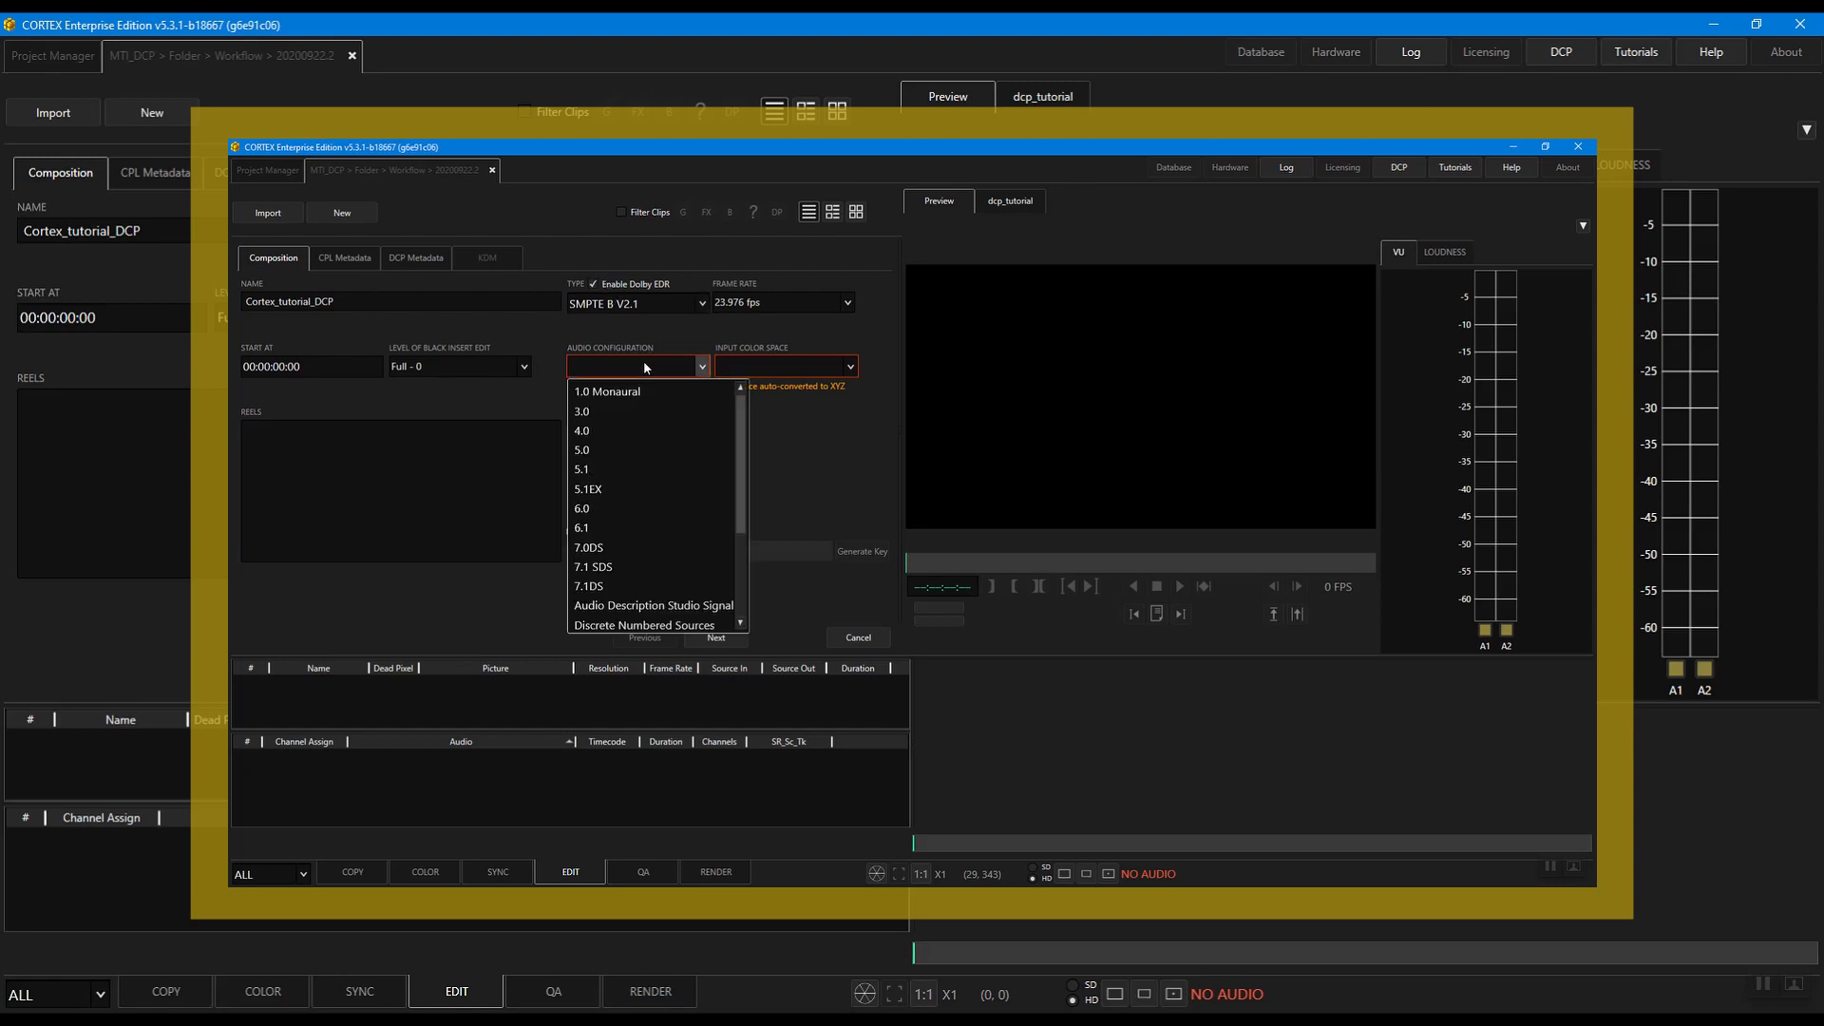
{"action": "left_click", "coordinate": [614, 470]}
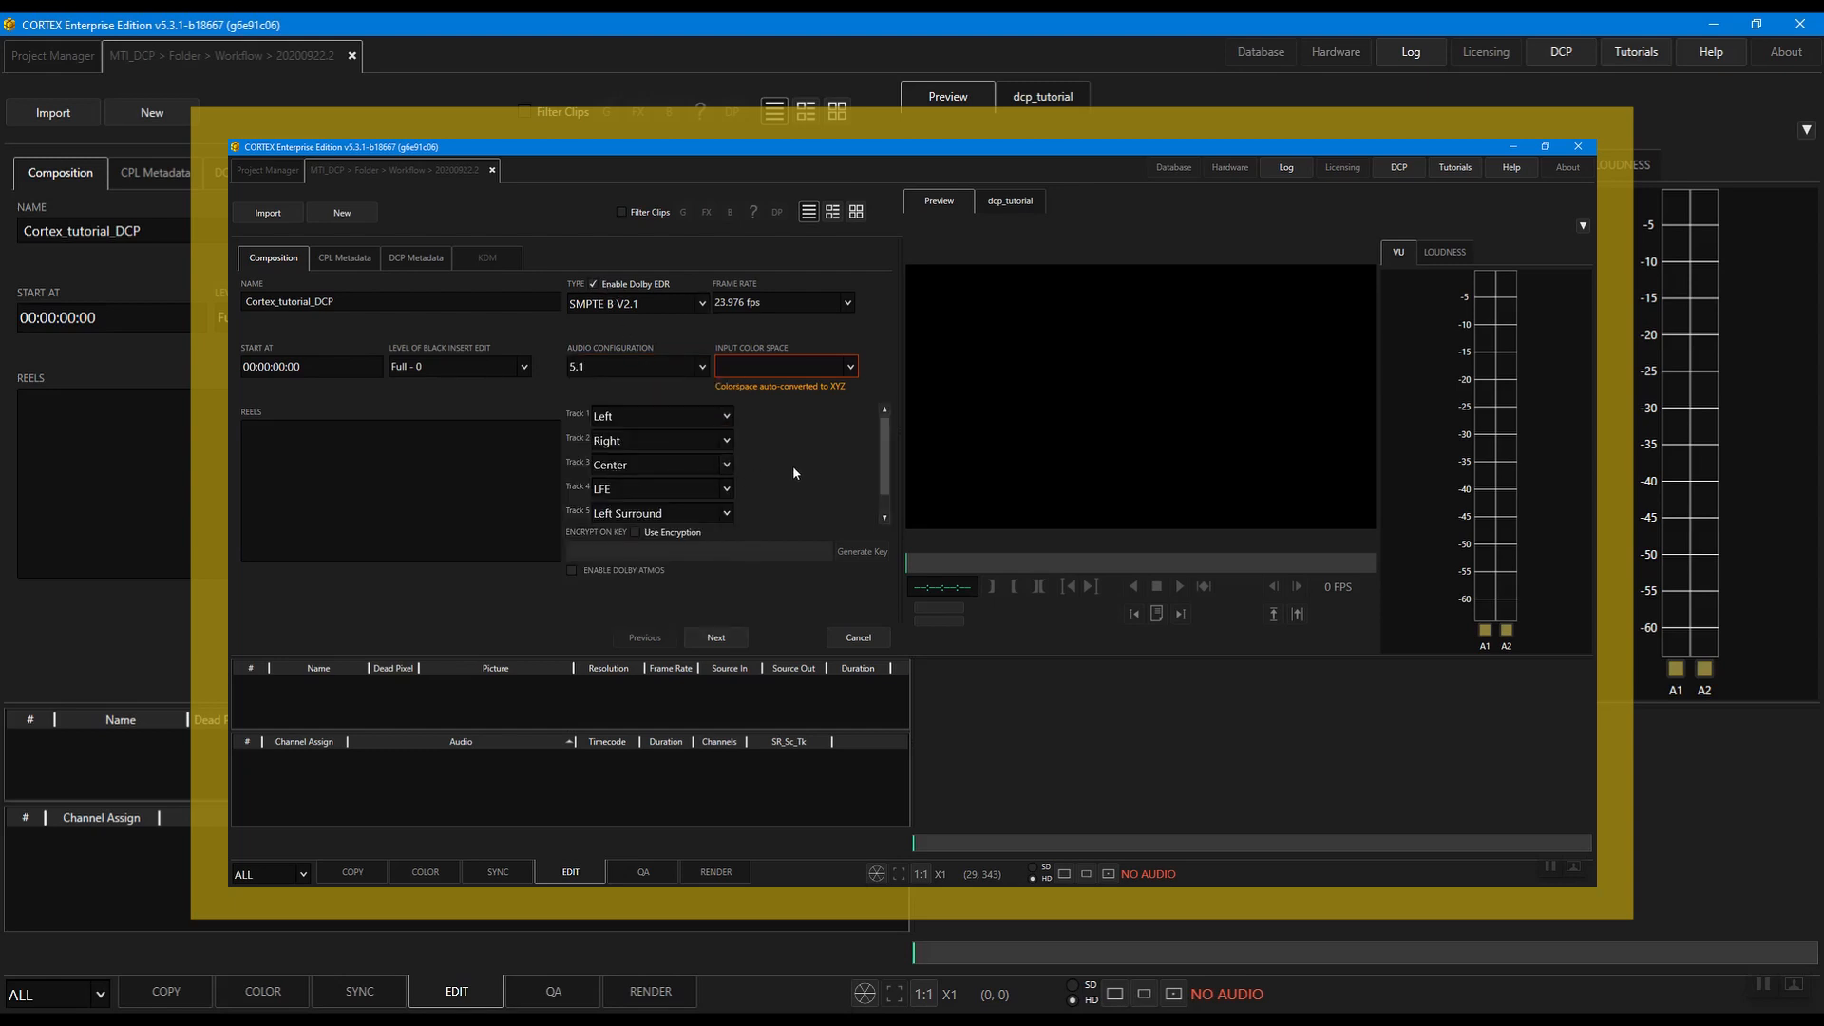
{"action": "scroll", "coordinate": [792, 465], "scroll_direction": "down", "scroll_amount": 1}
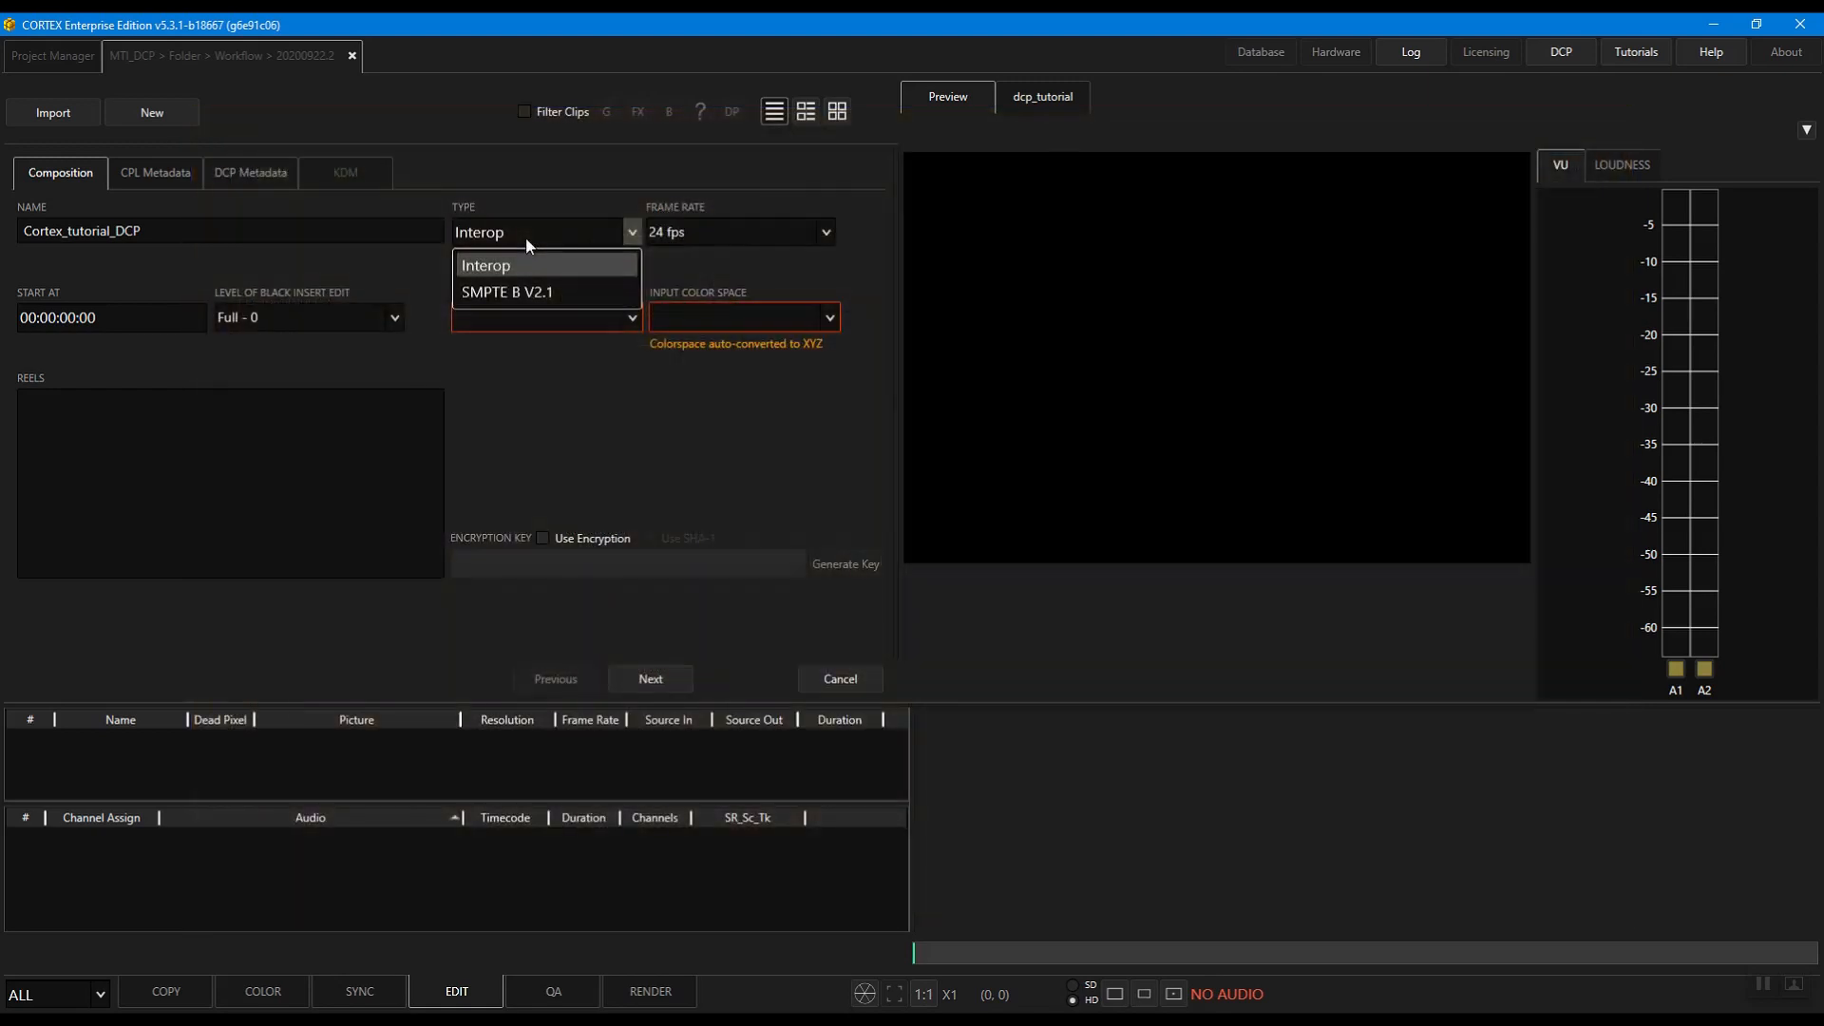
Keep the composition type as Interop, and set the input color space to P3-DCI and the audio configuration to 5.1.
{"action": "left_click", "coordinate": [527, 236]}
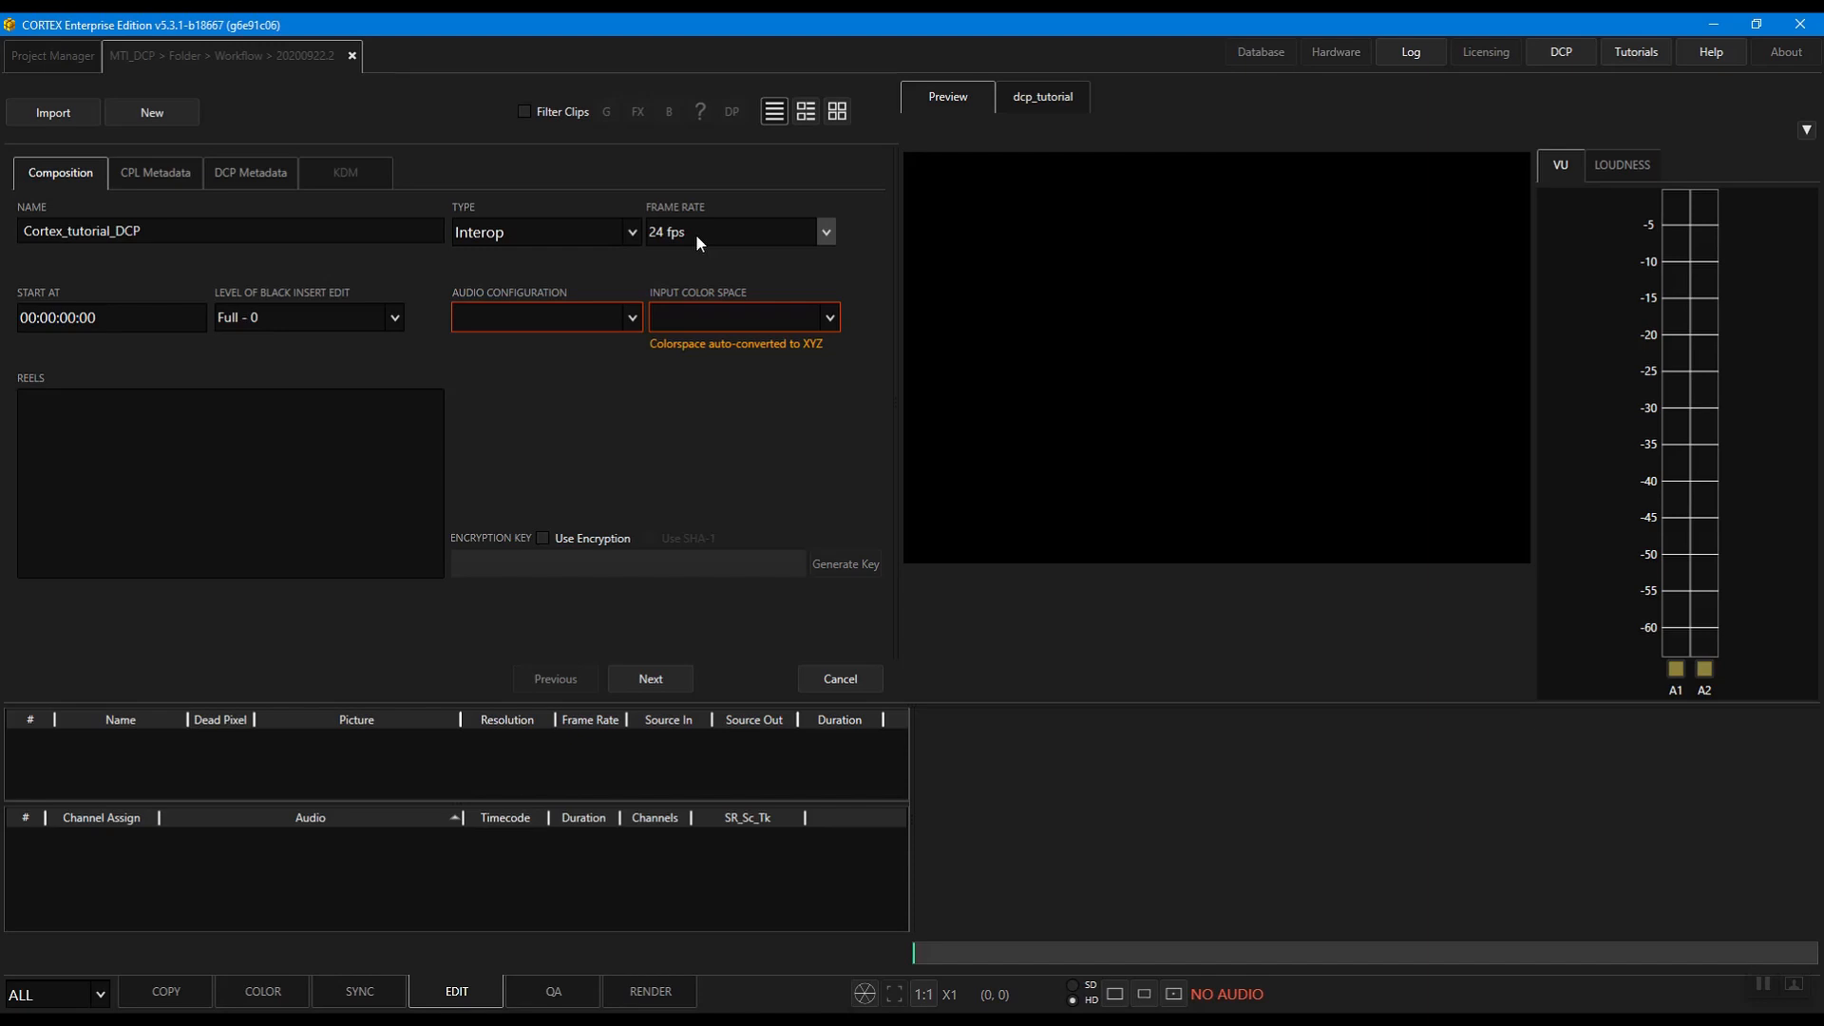
{"action": "left_click", "coordinate": [742, 308]}
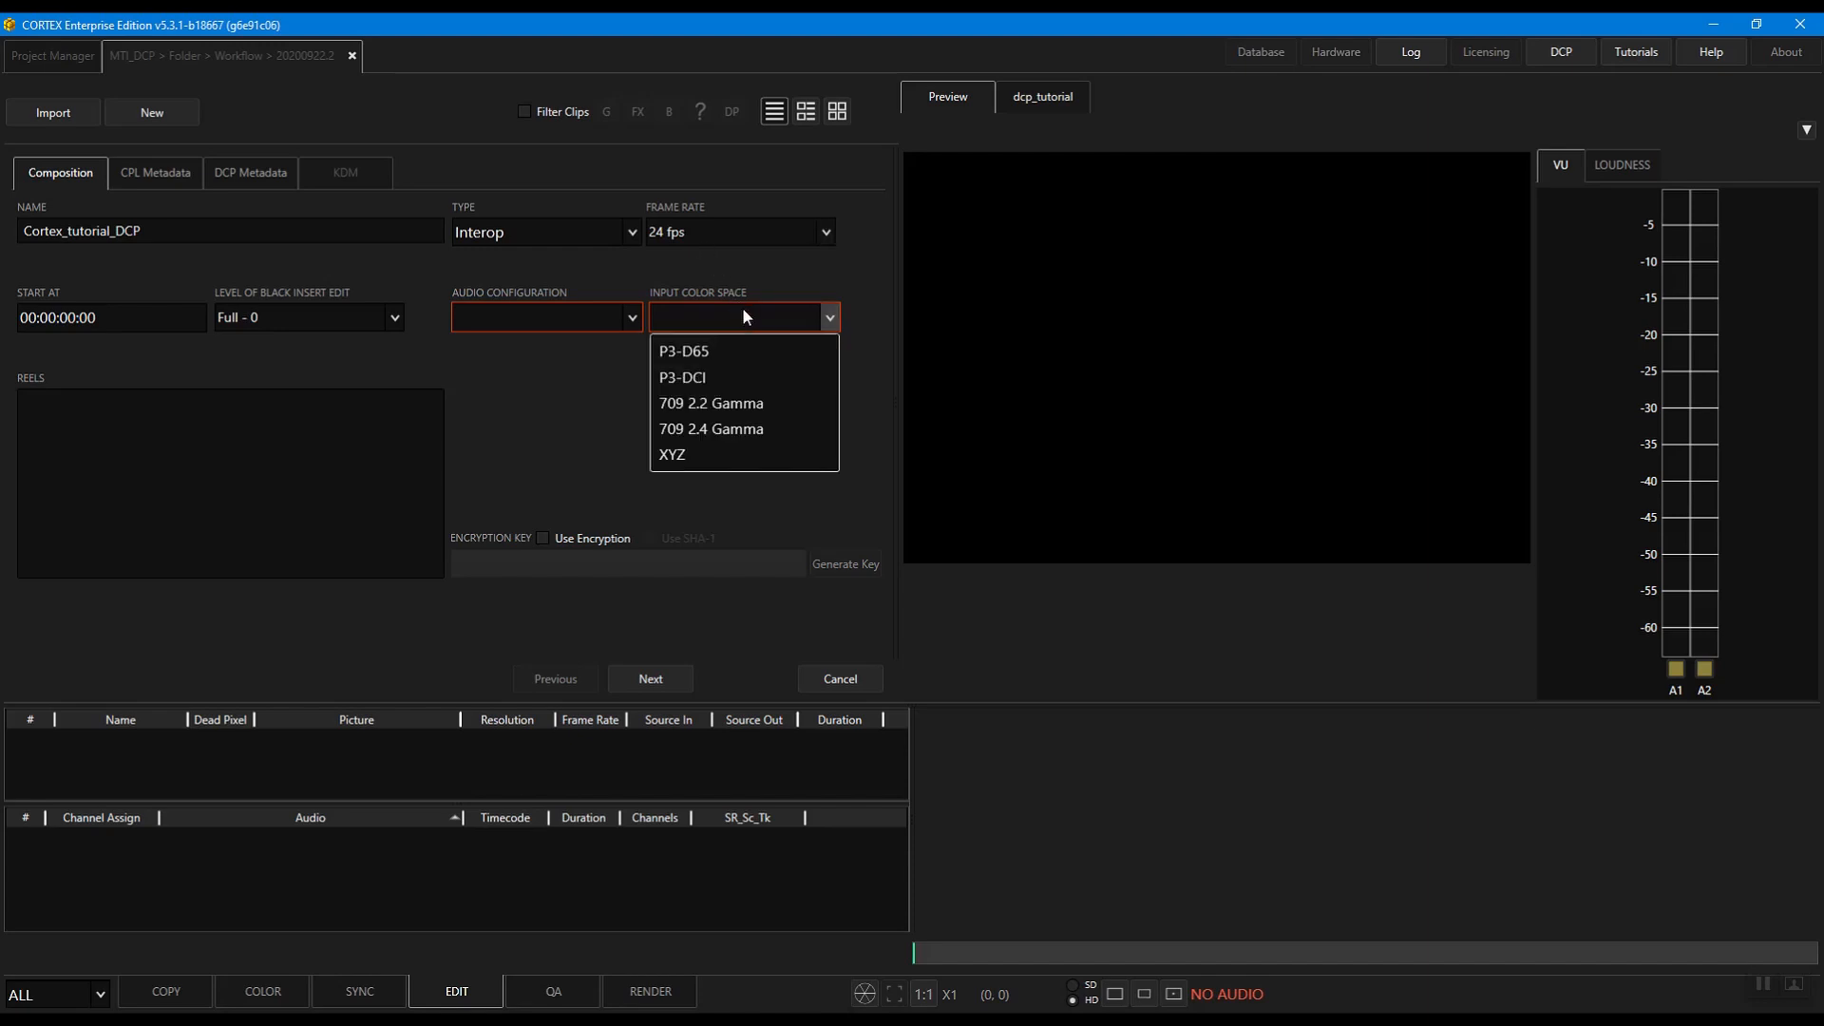
{"action": "left_click", "coordinate": [738, 378]}
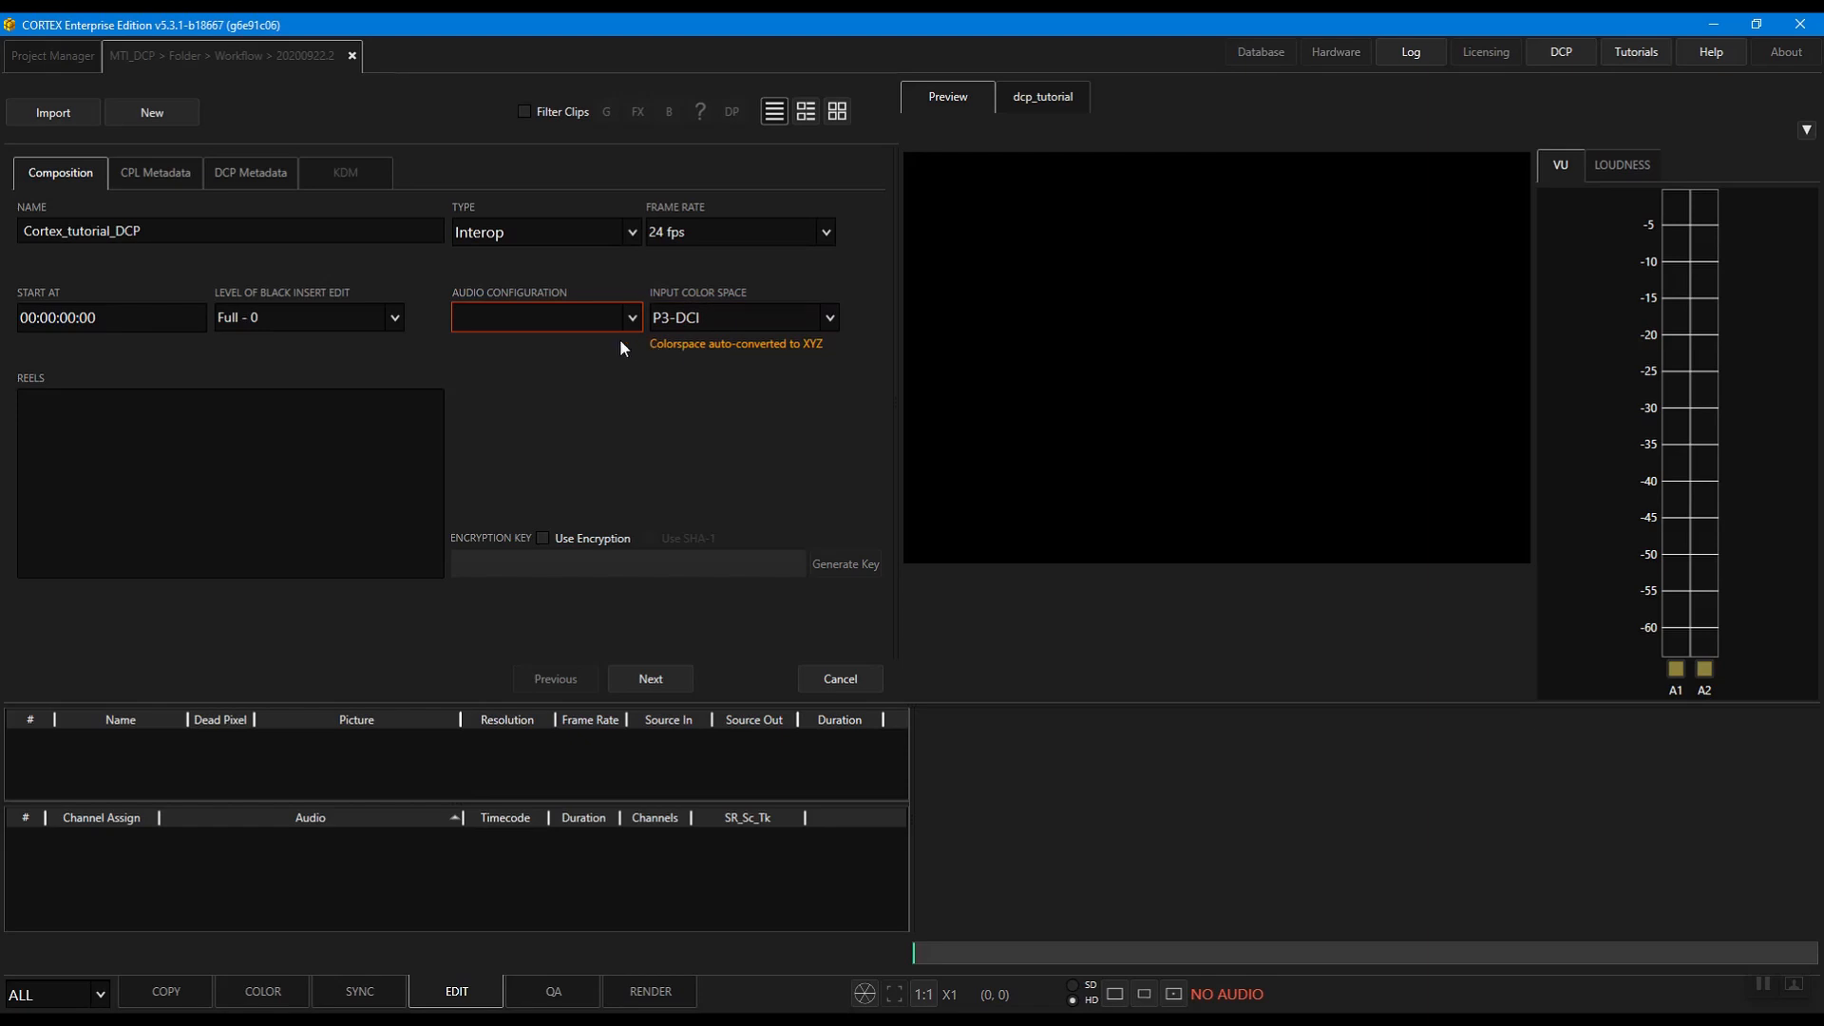
{"action": "left_click", "coordinate": [560, 318]}
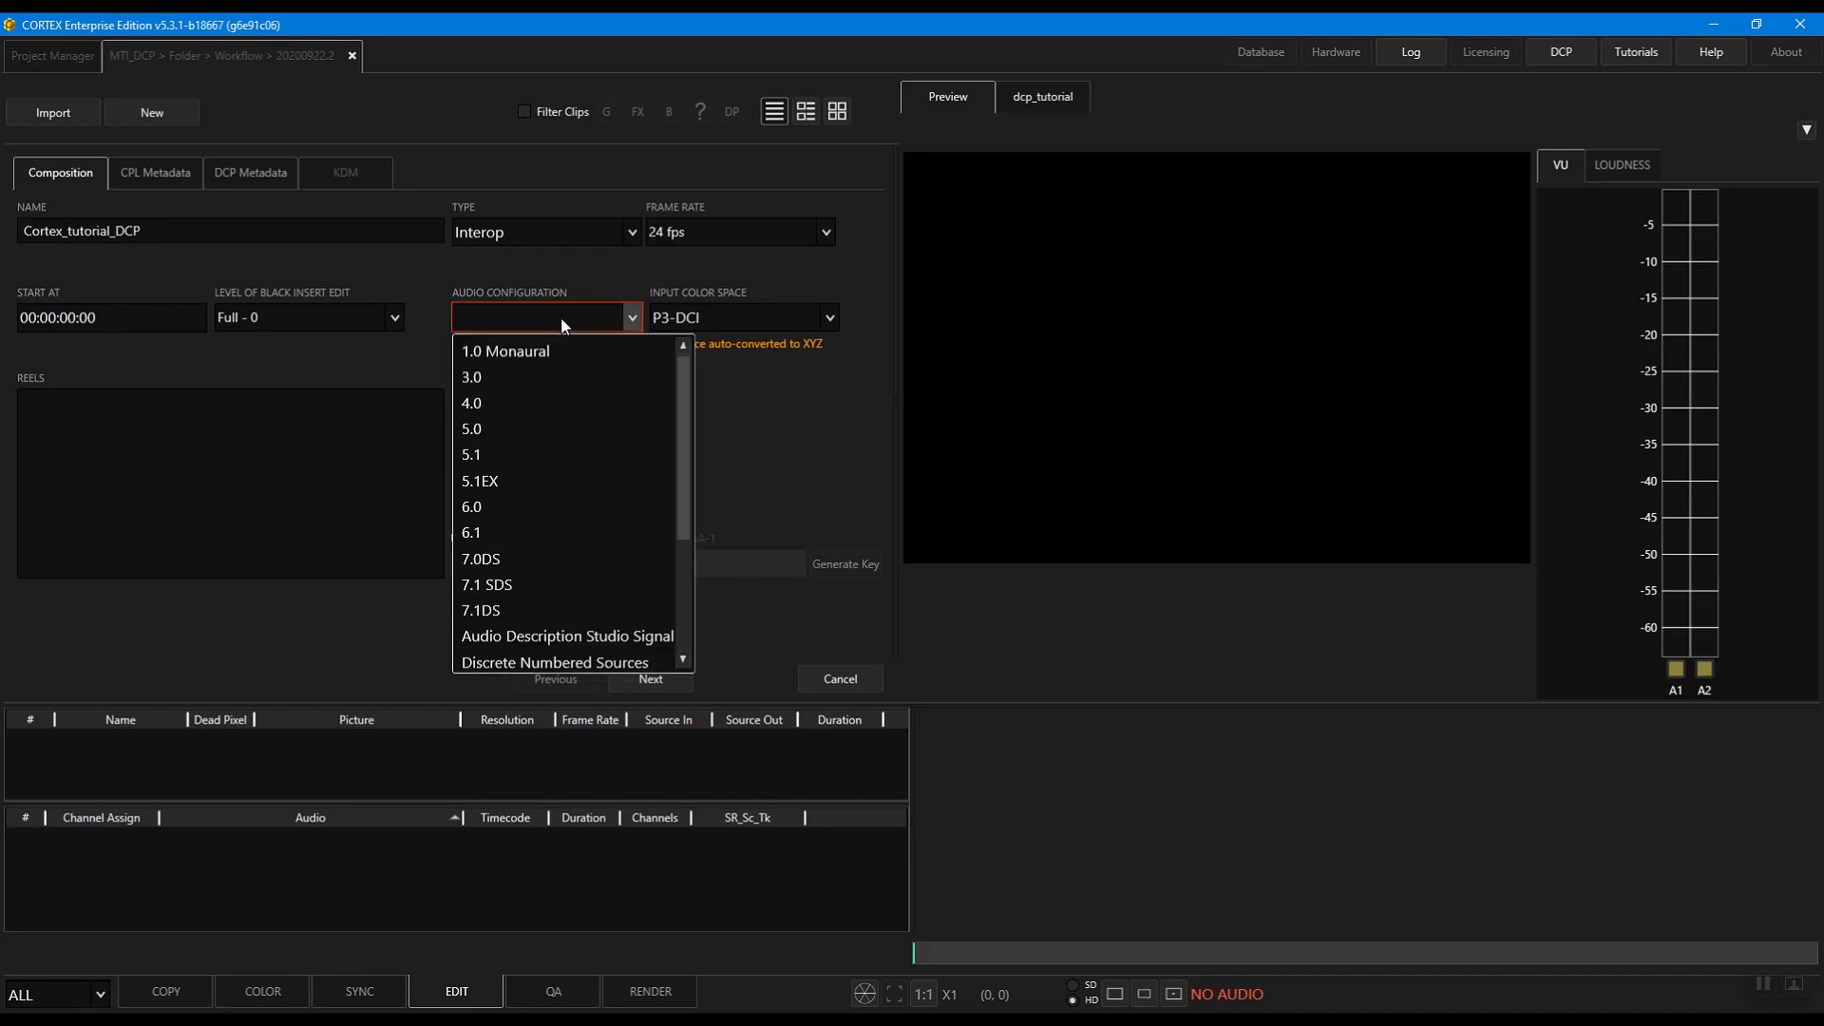
{"action": "left_click", "coordinate": [535, 464]}
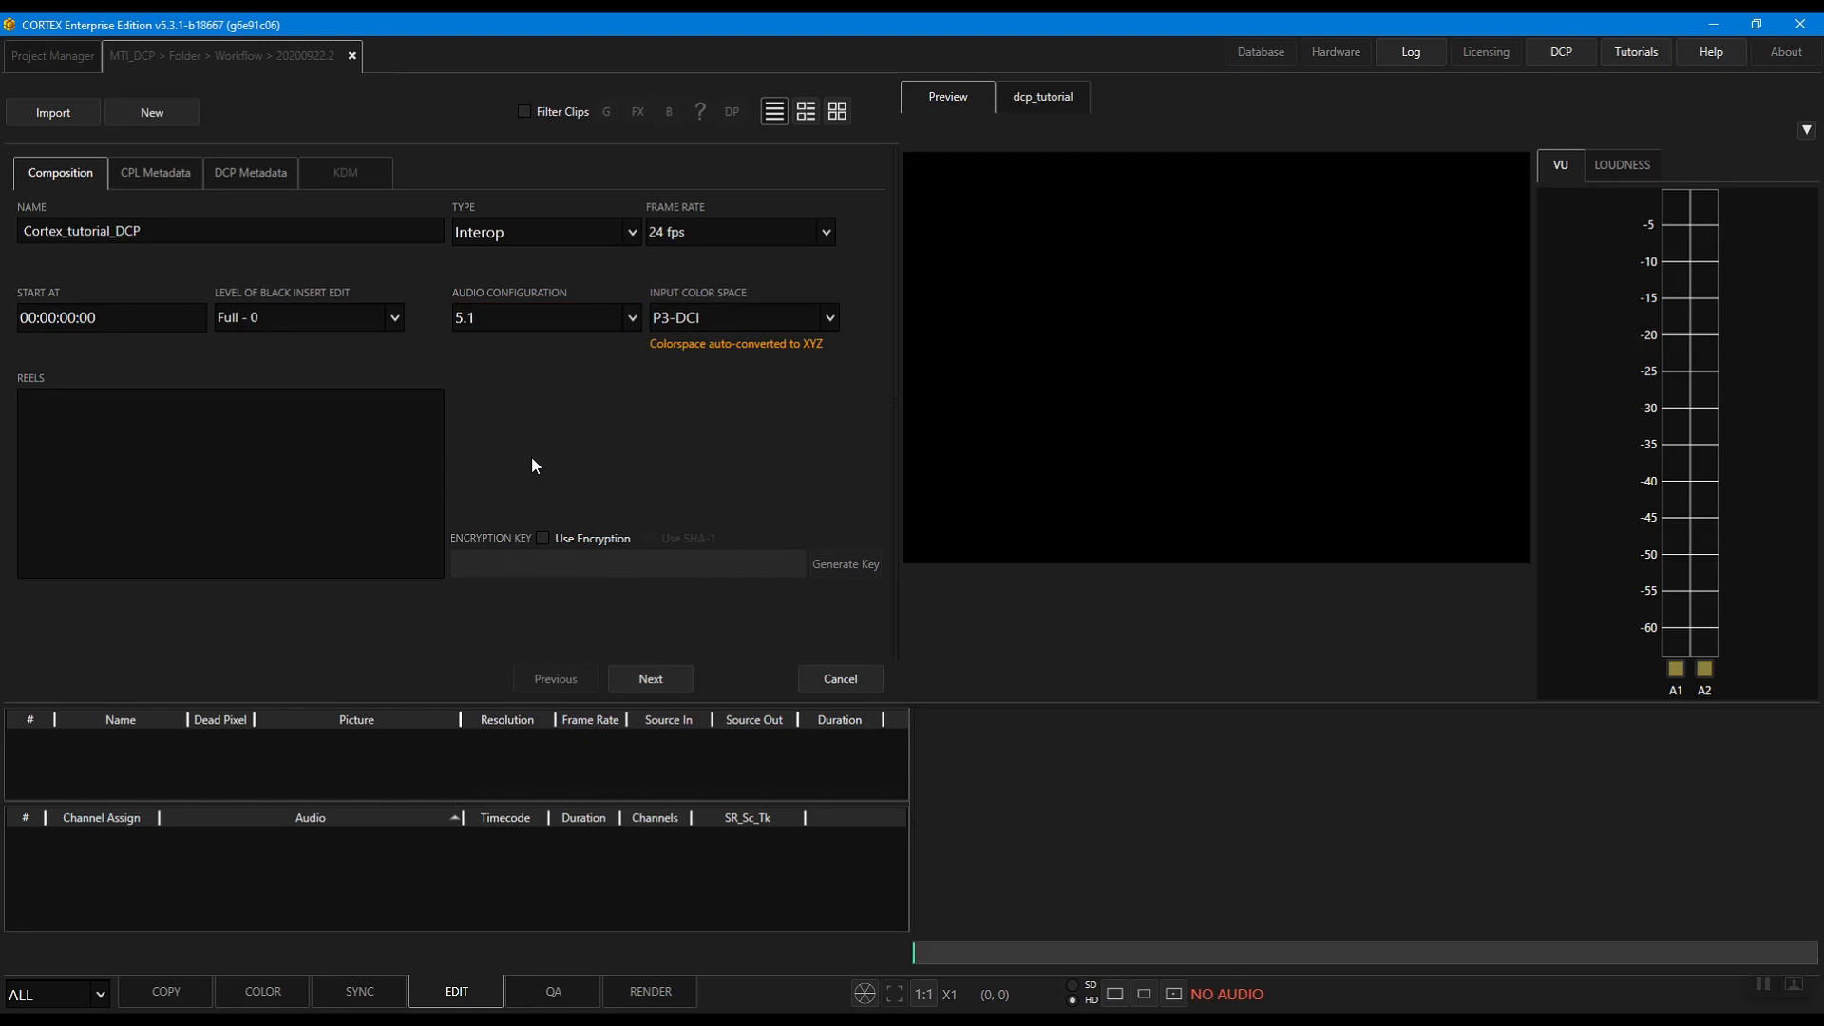
Enable encryption for the composition, generate a new encryption key and continue to the CPL metadata.
{"action": "left_click", "coordinate": [540, 537]}
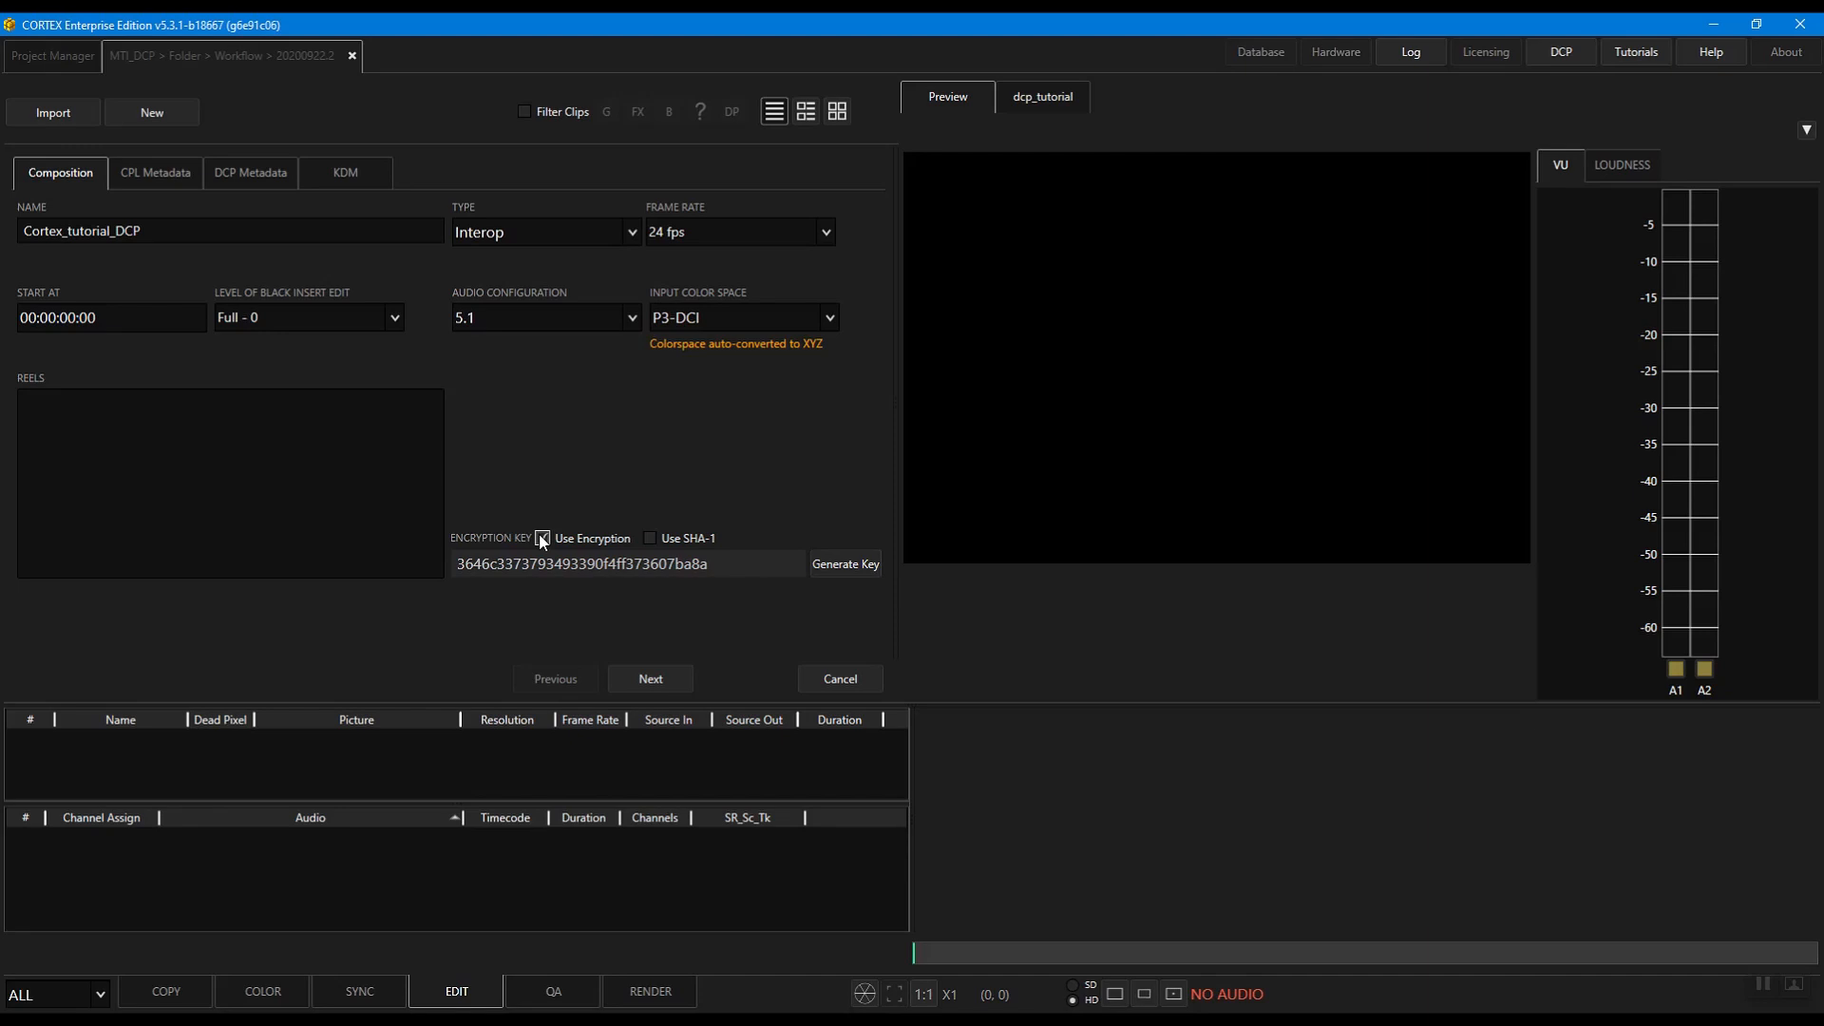
{"action": "left_click", "coordinate": [843, 564]}
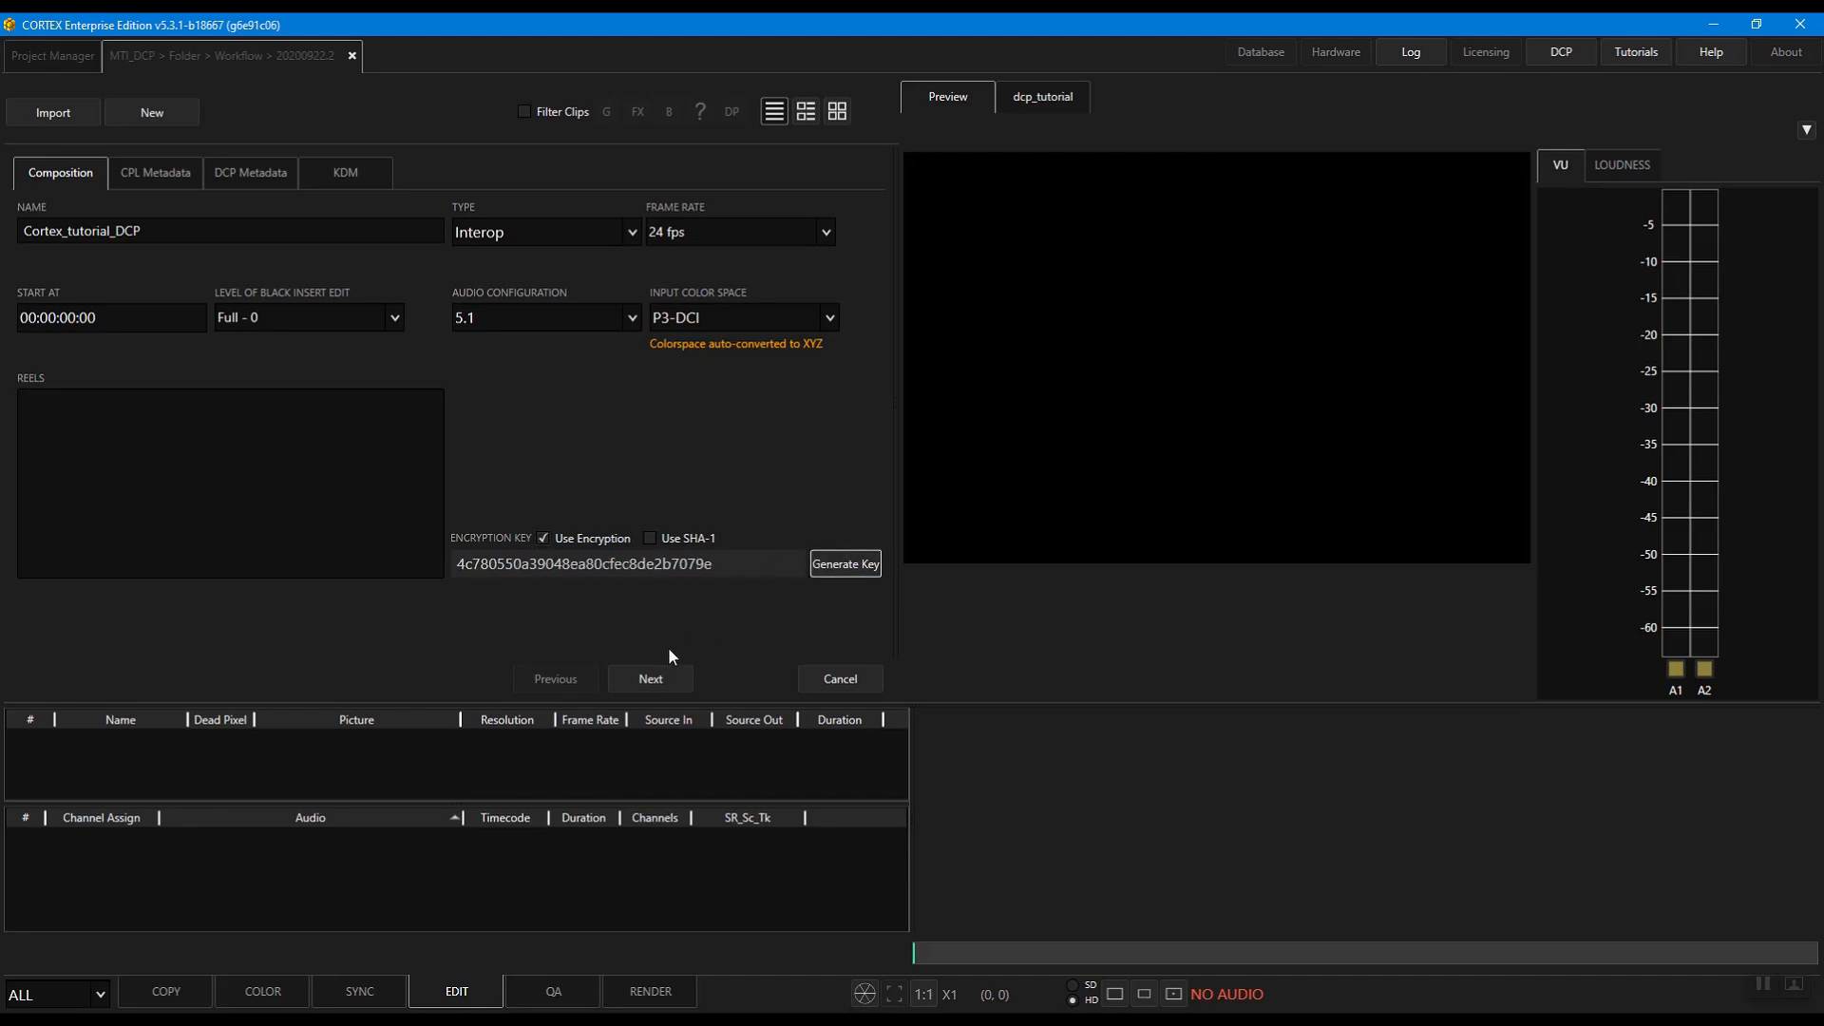
{"action": "left_click", "coordinate": [654, 678]}
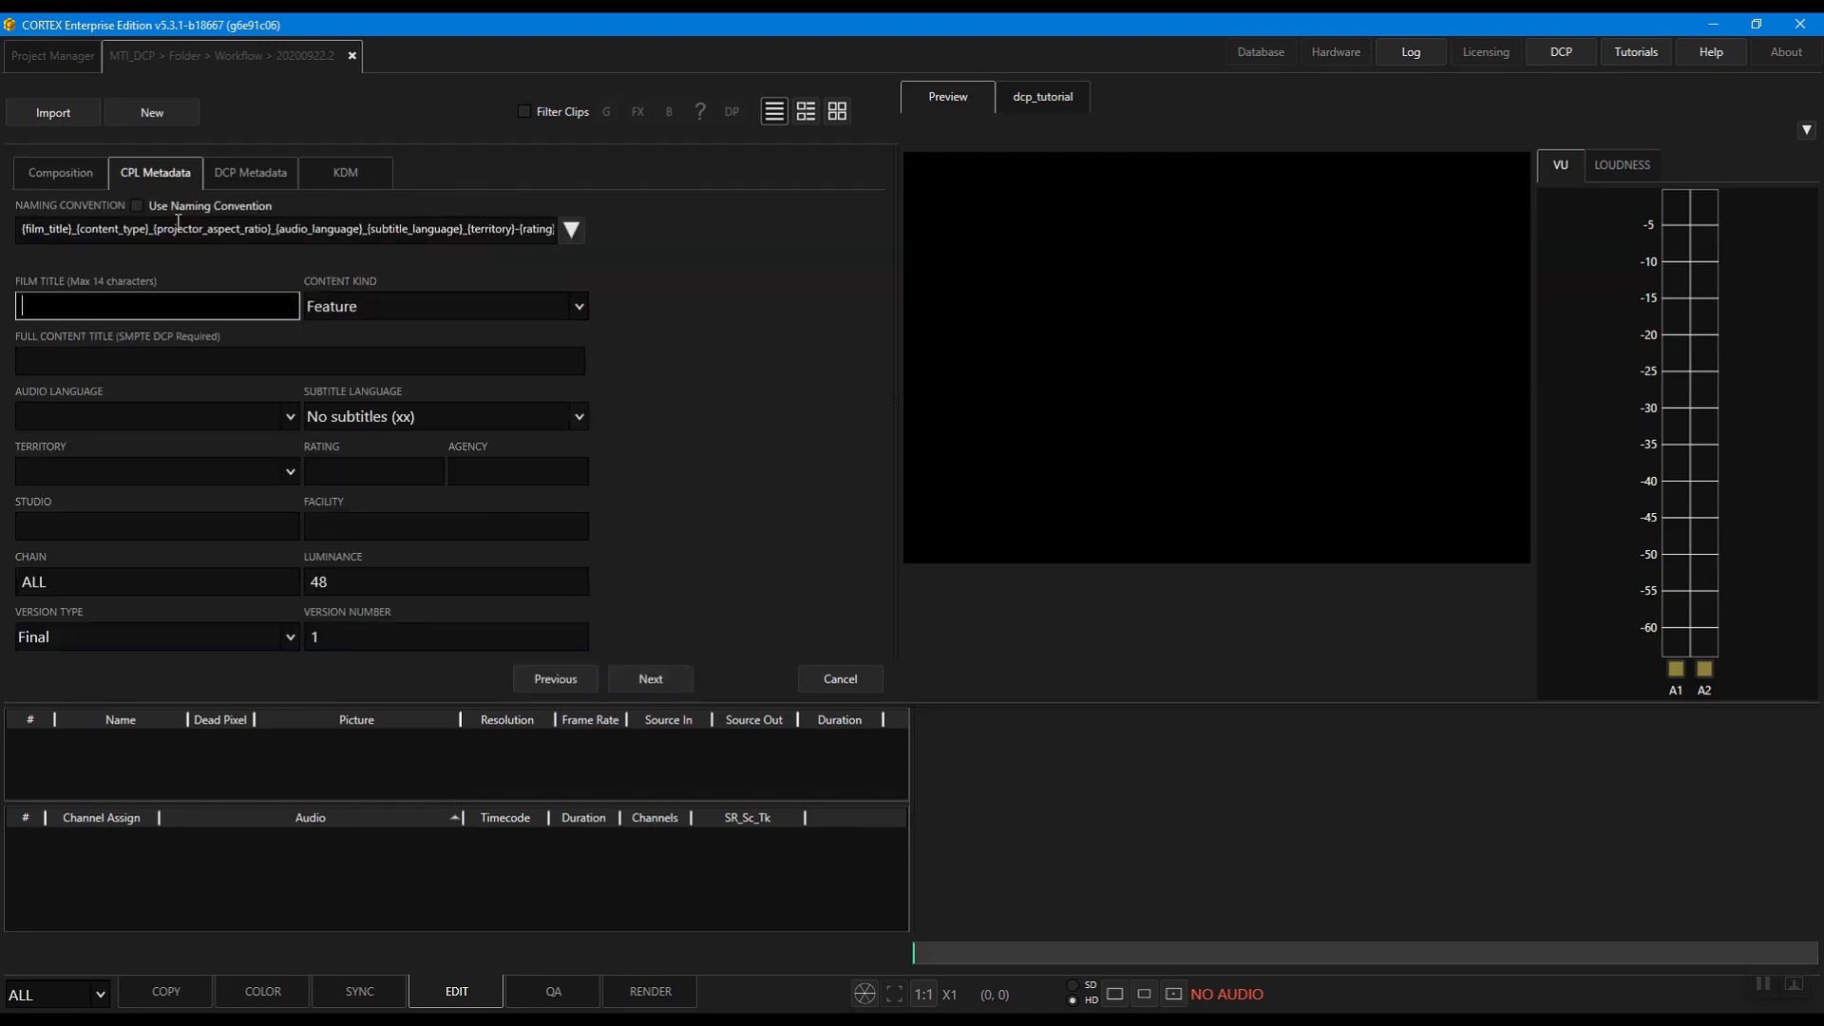
Enable the naming convention and enter Demo as both the film title and the full content title.
{"action": "left_click", "coordinate": [142, 206]}
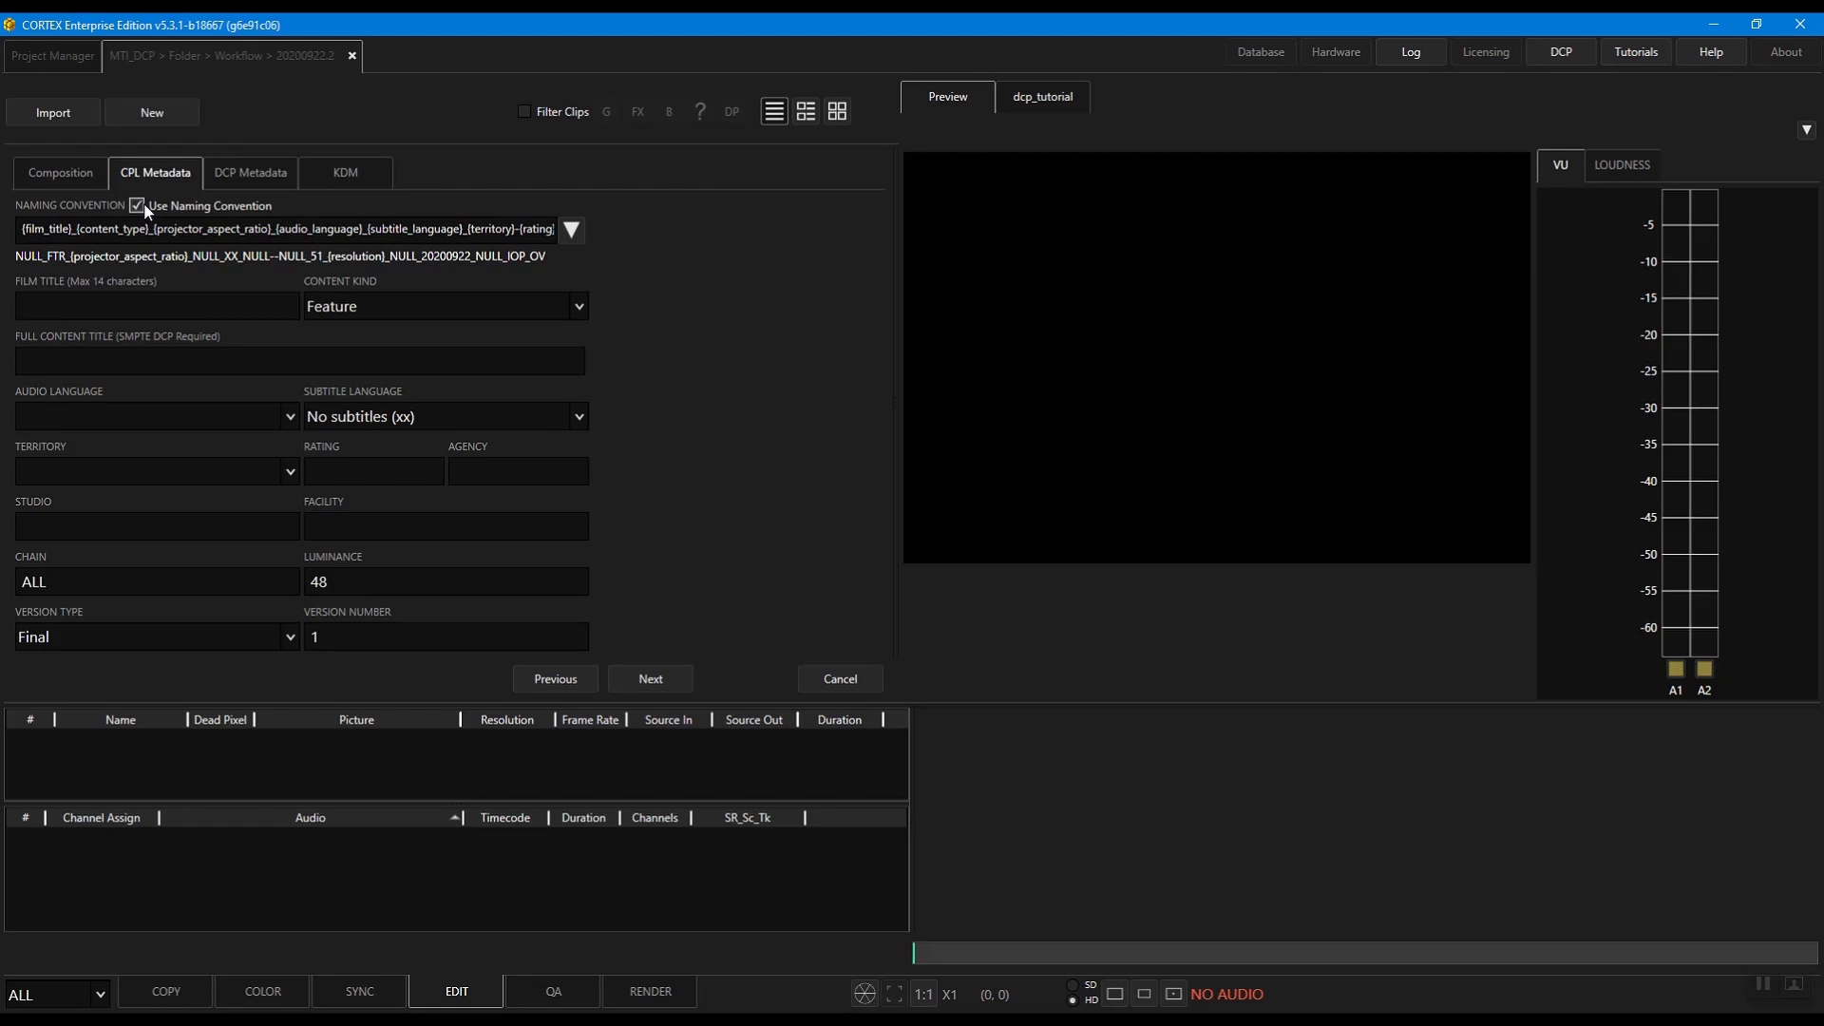
{"action": "left_click", "coordinate": [171, 306]}
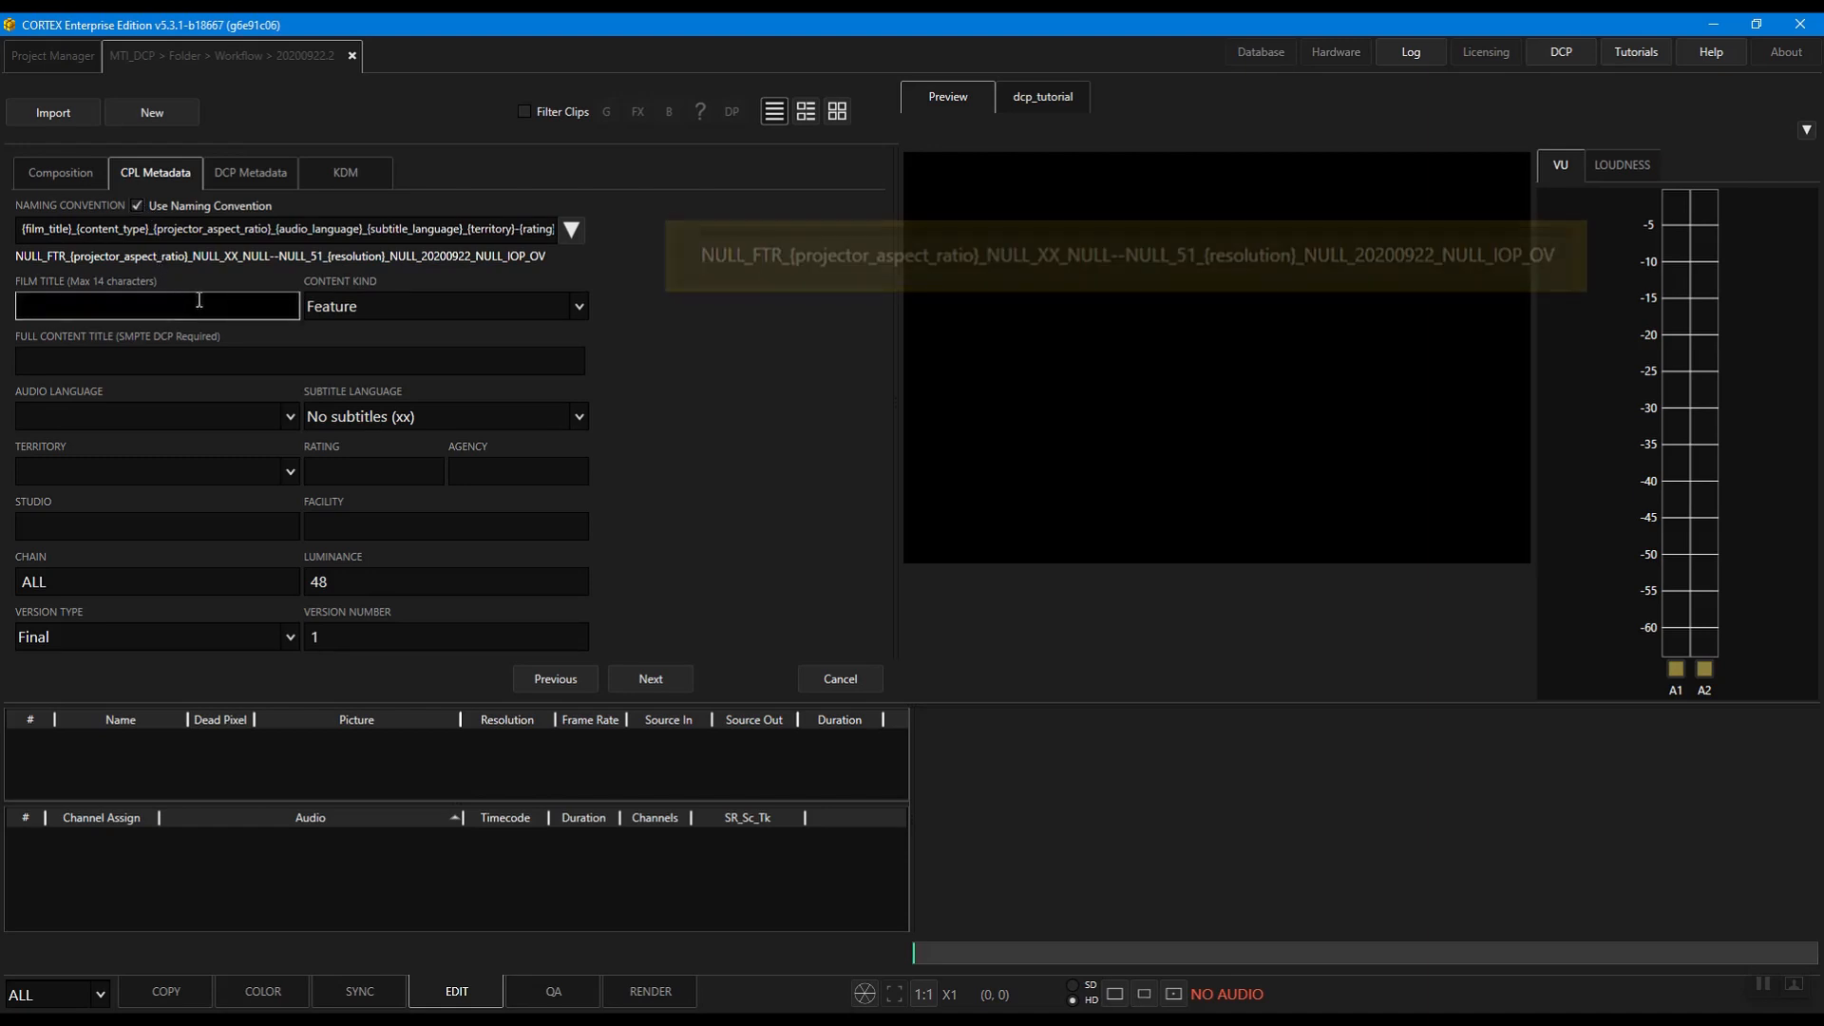
{"action": "type", "text": "Demo"}
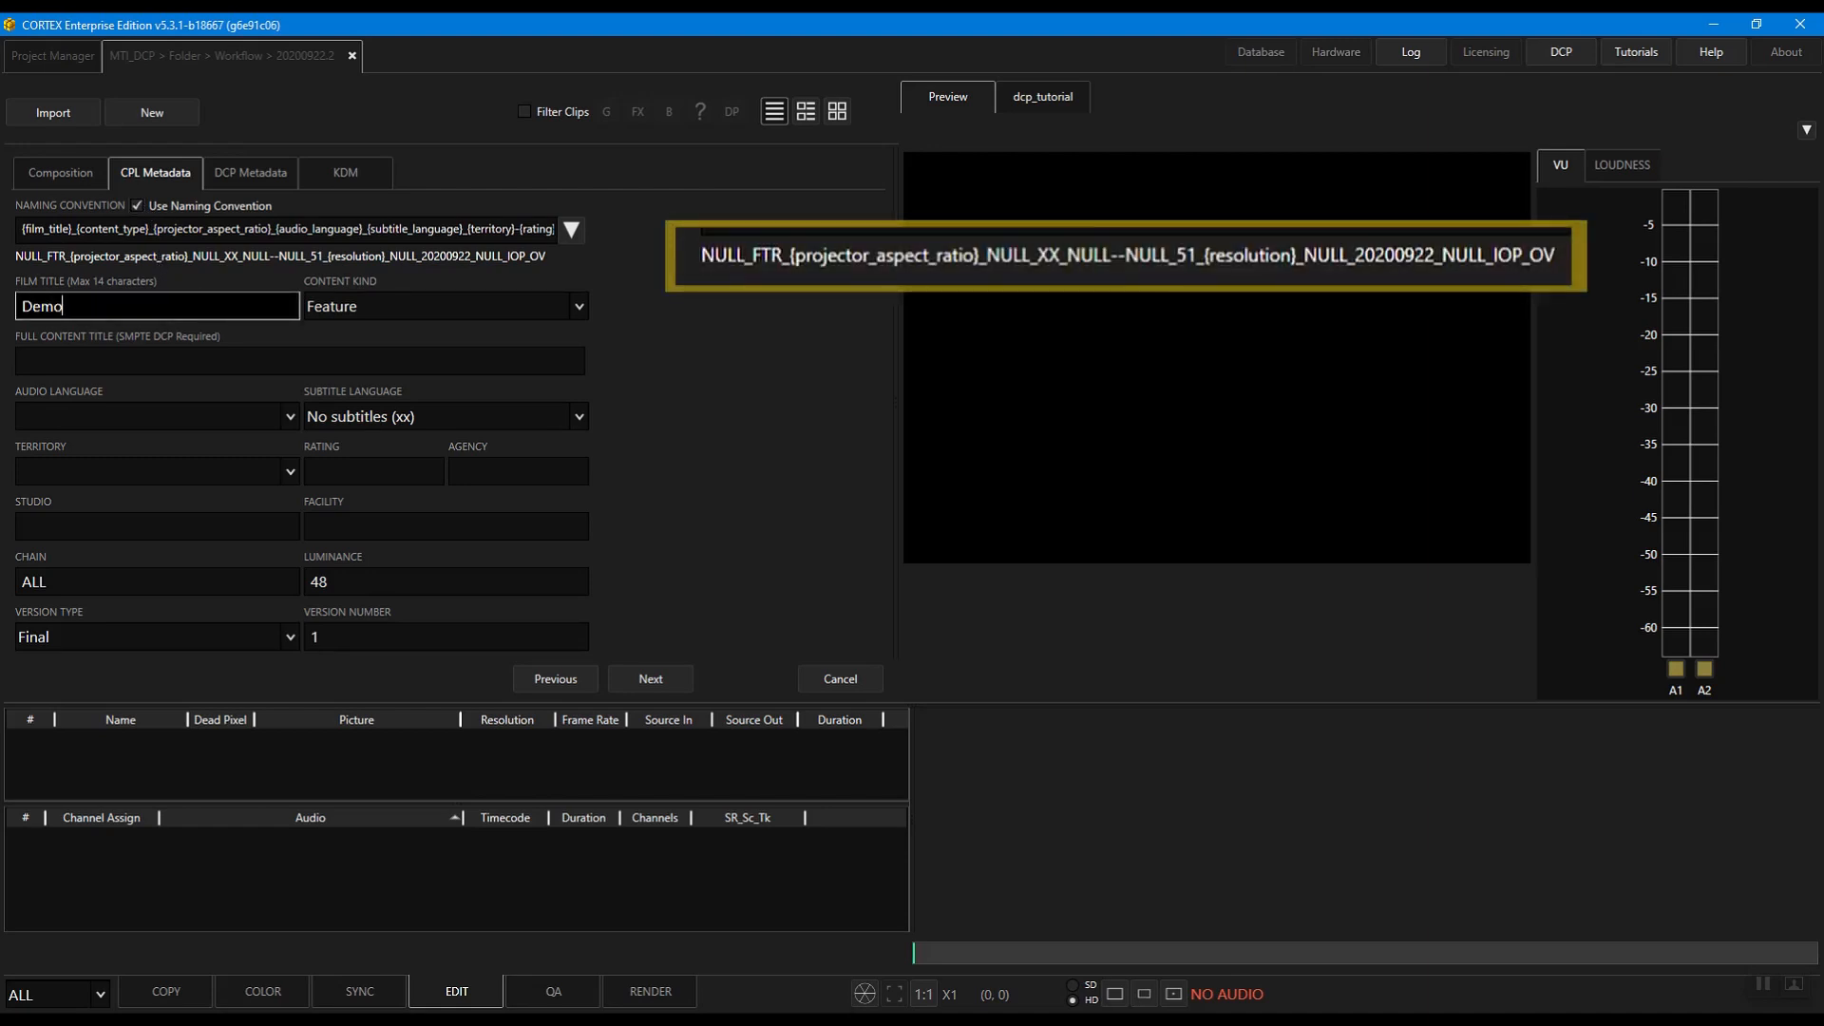
{"action": "key", "text": "Tab"}
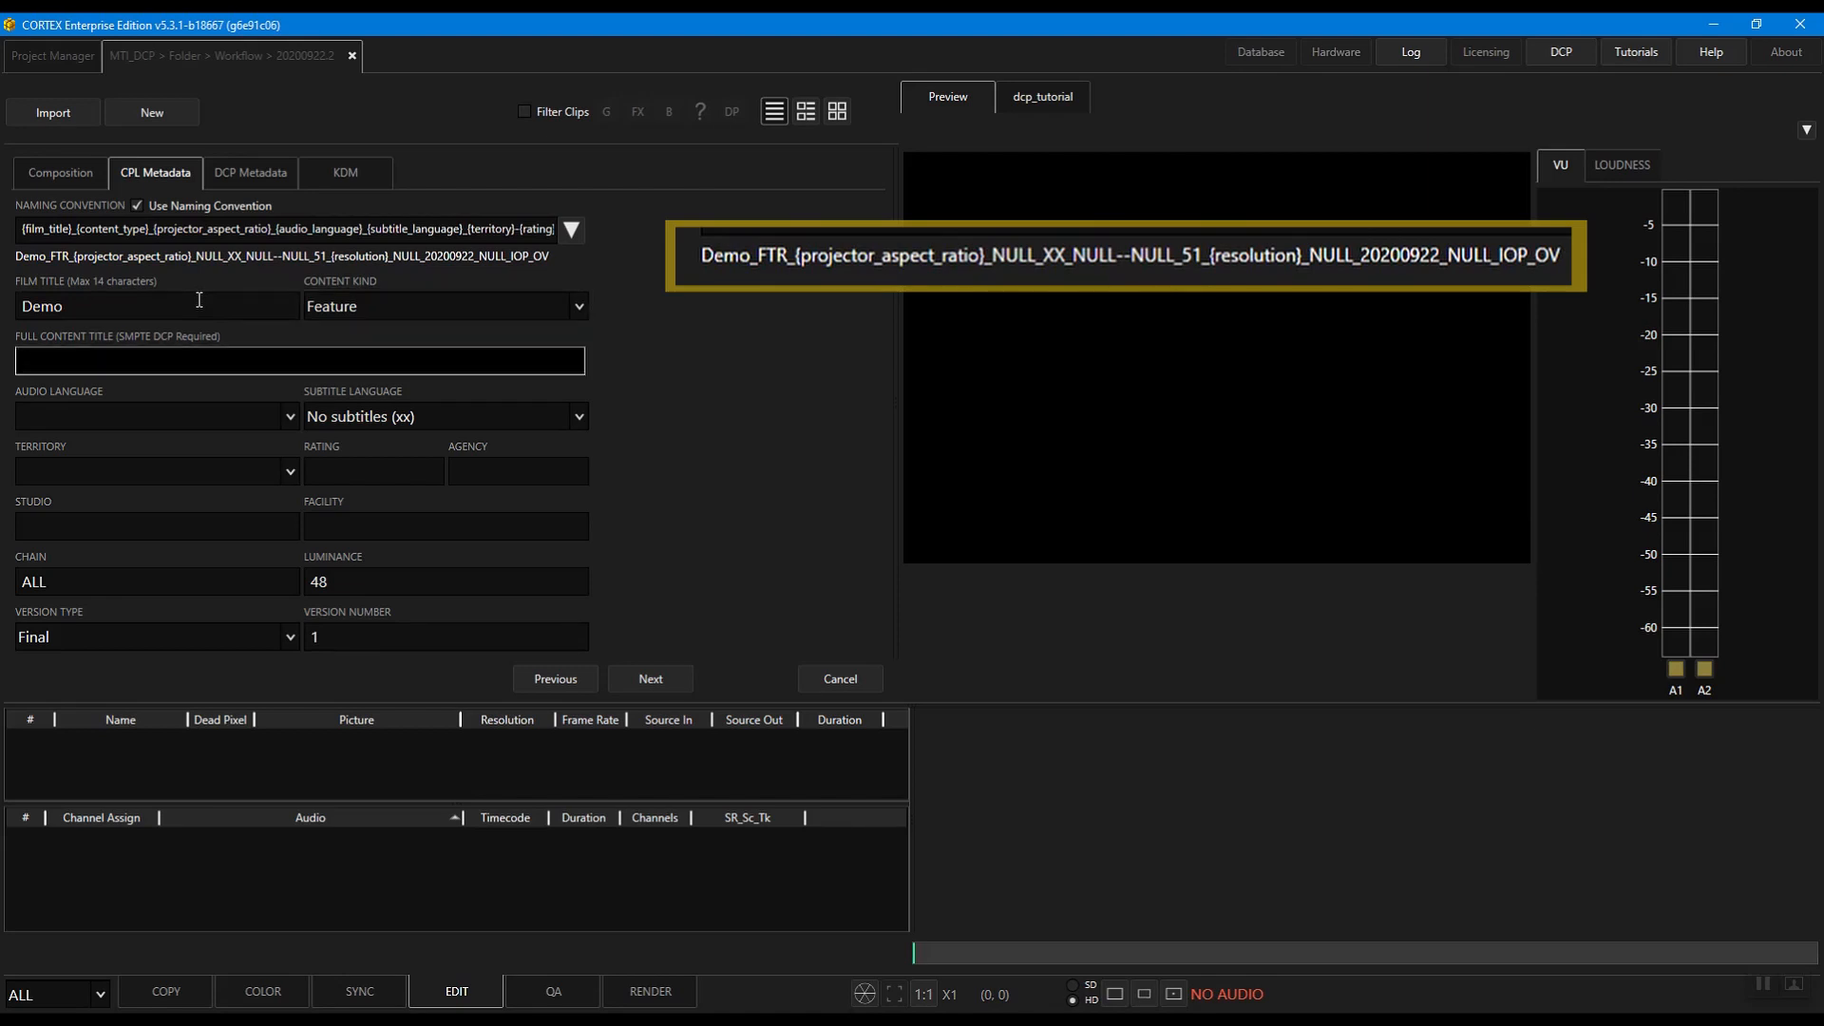
{"action": "type", "text": "Demo"}
{"action": "key", "text": "Tab"}
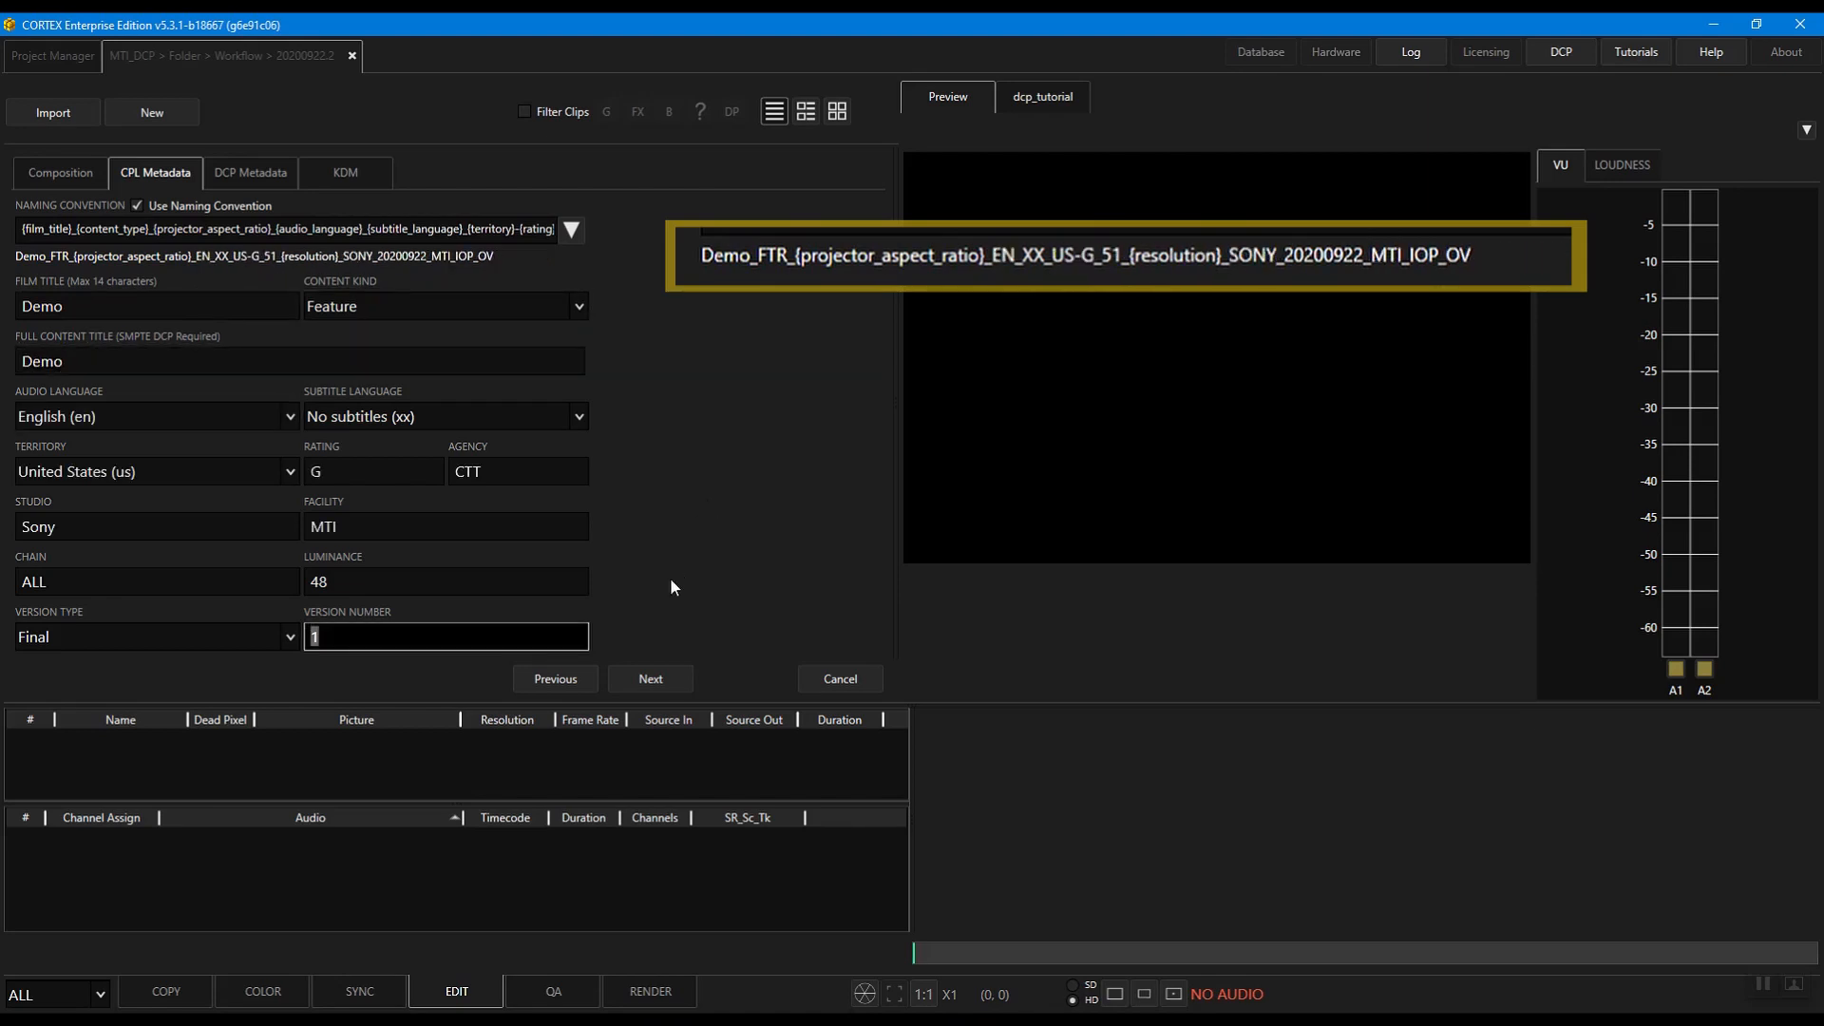
{"action": "left_click", "coordinate": [654, 678]}
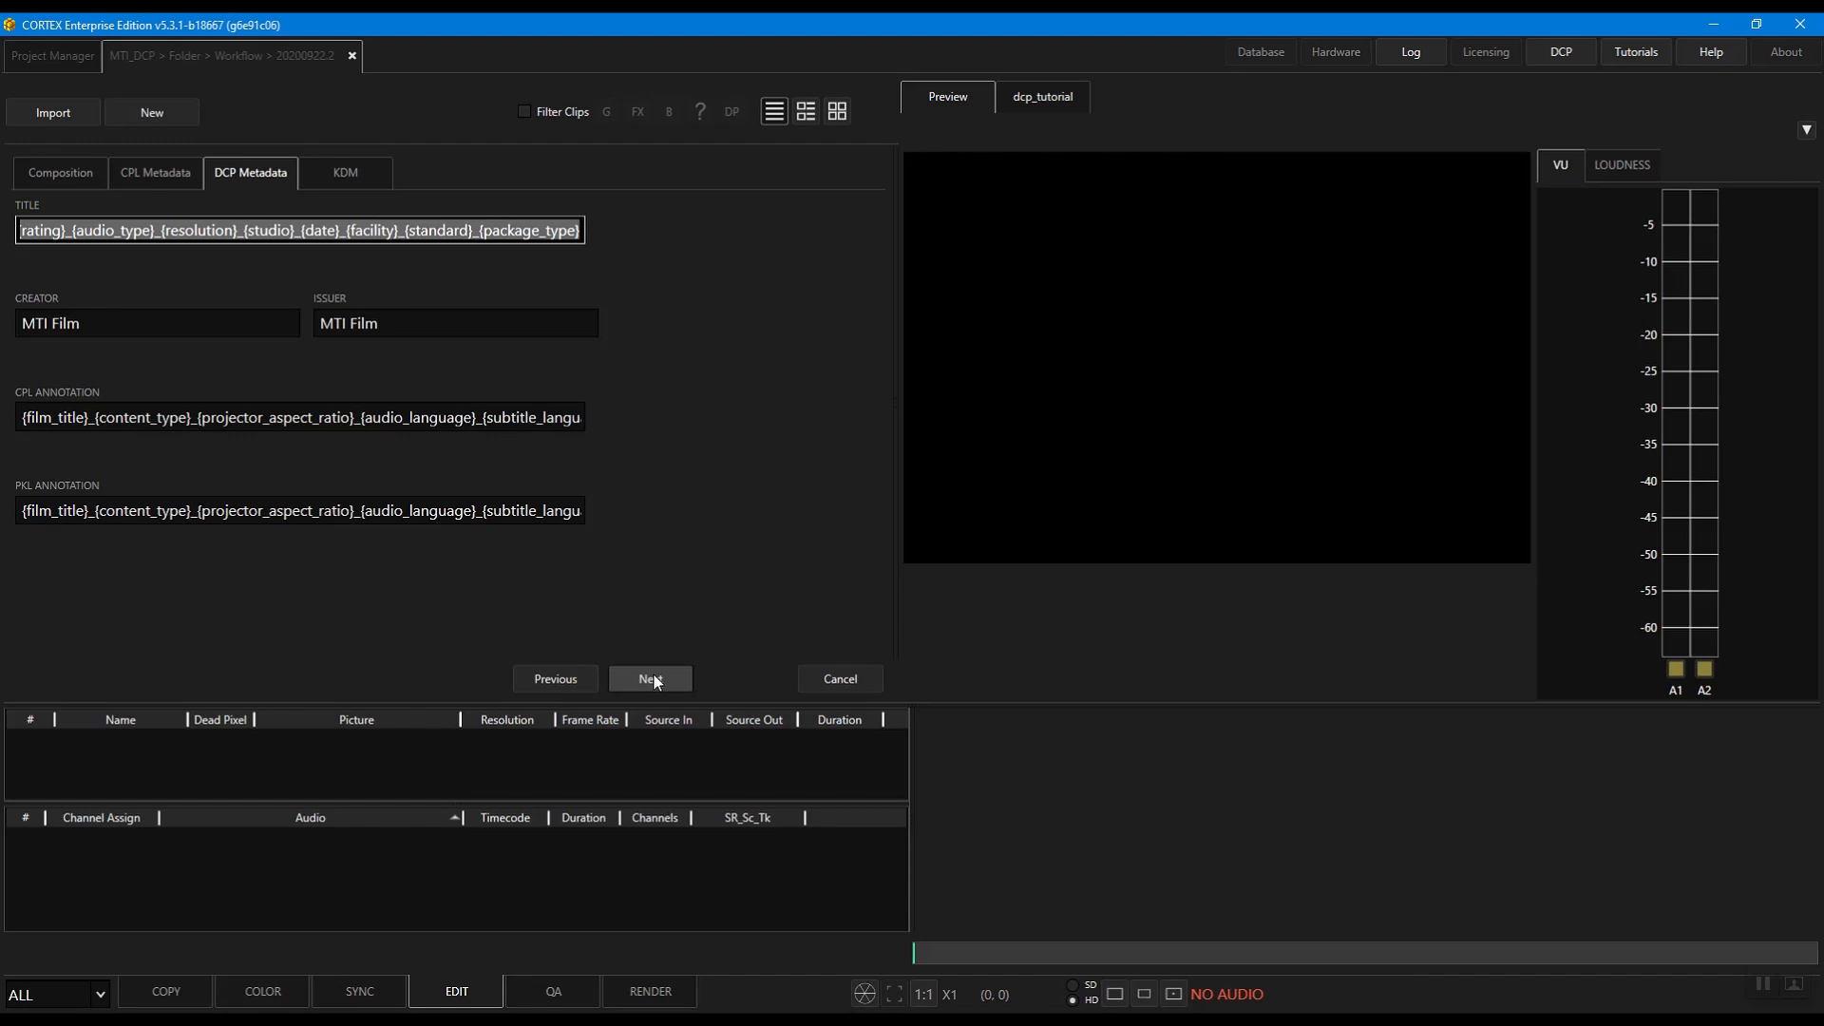
{"action": "left_click", "coordinate": [654, 677]}
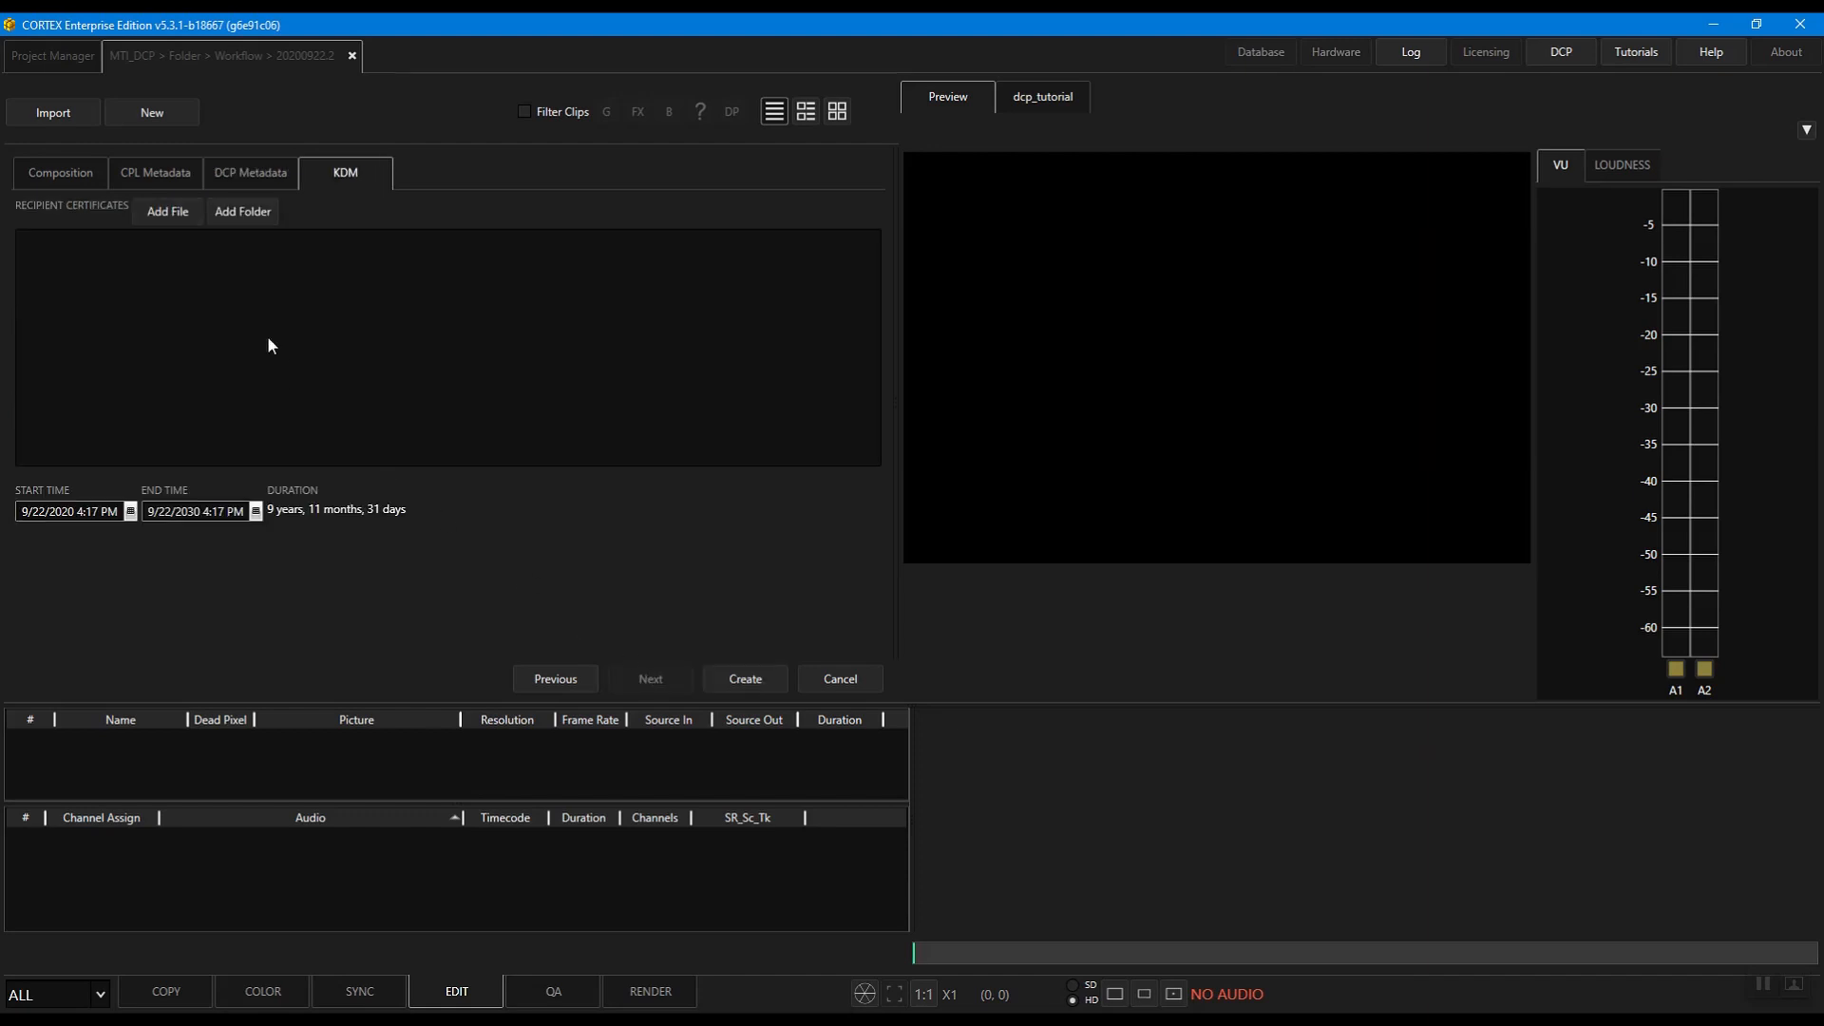
{"action": "left_click", "coordinate": [233, 211]}
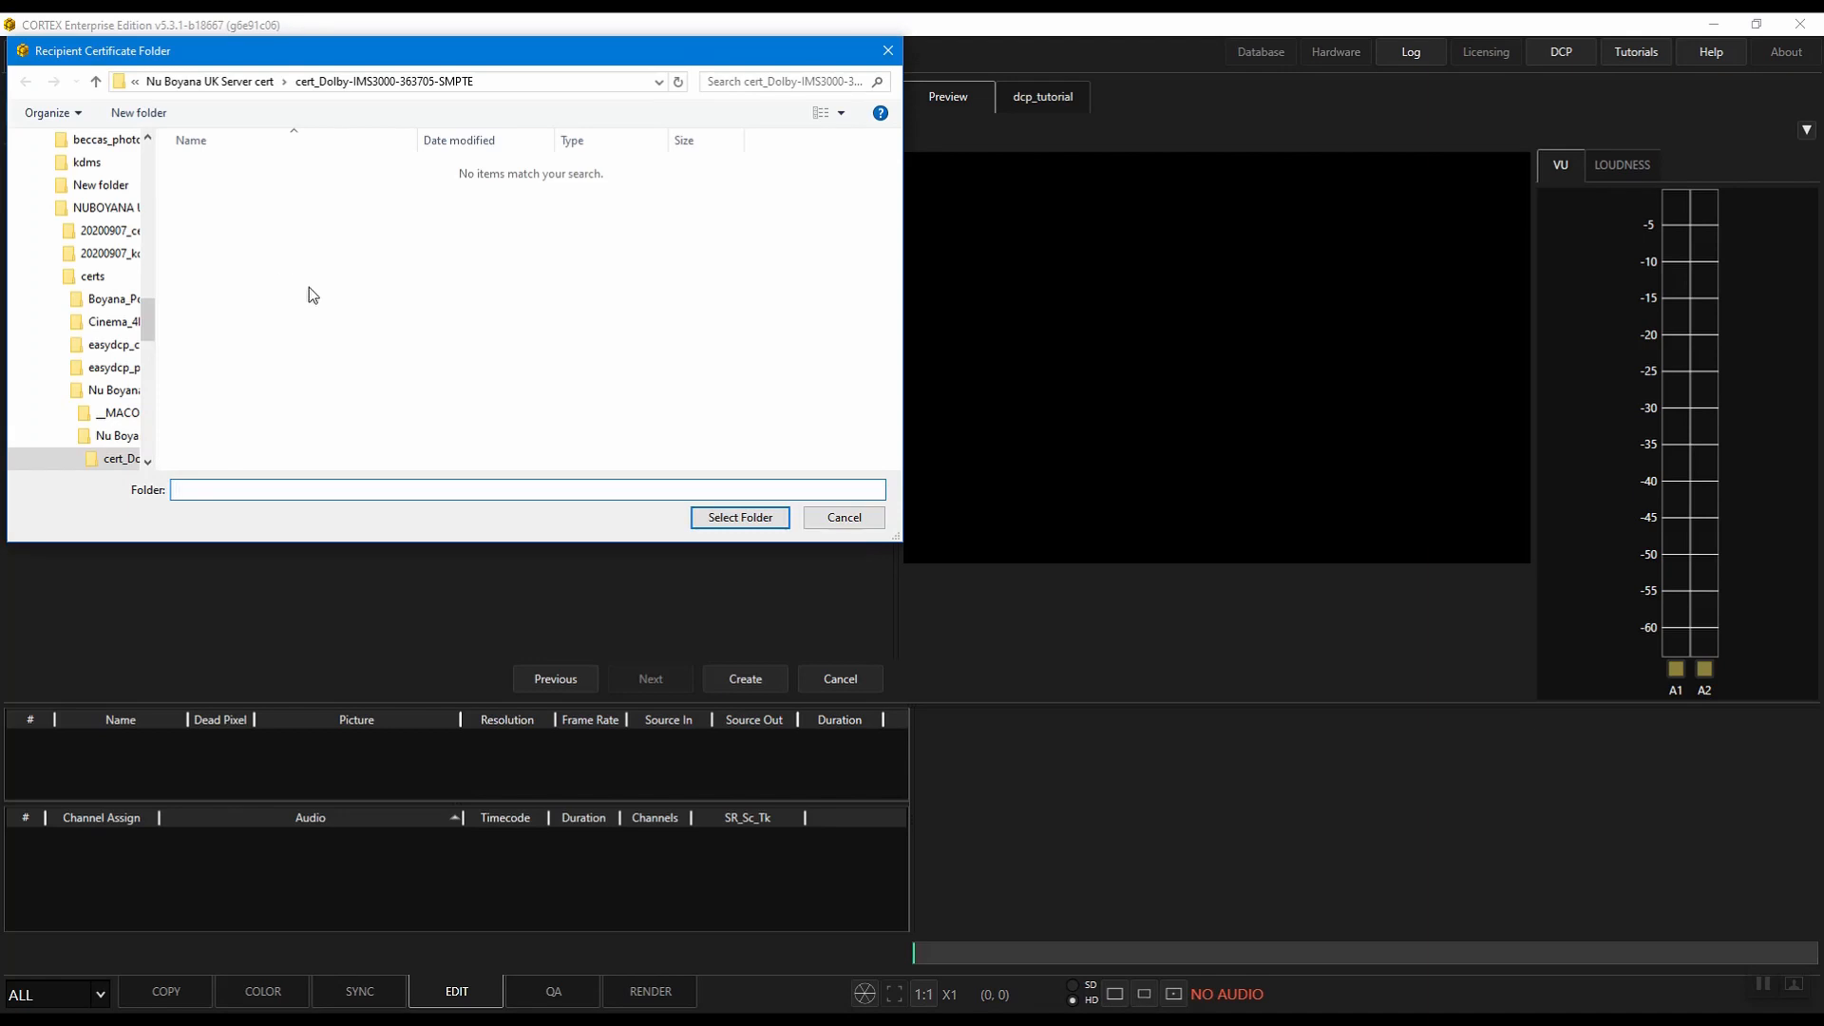
{"action": "left_click", "coordinate": [740, 517]}
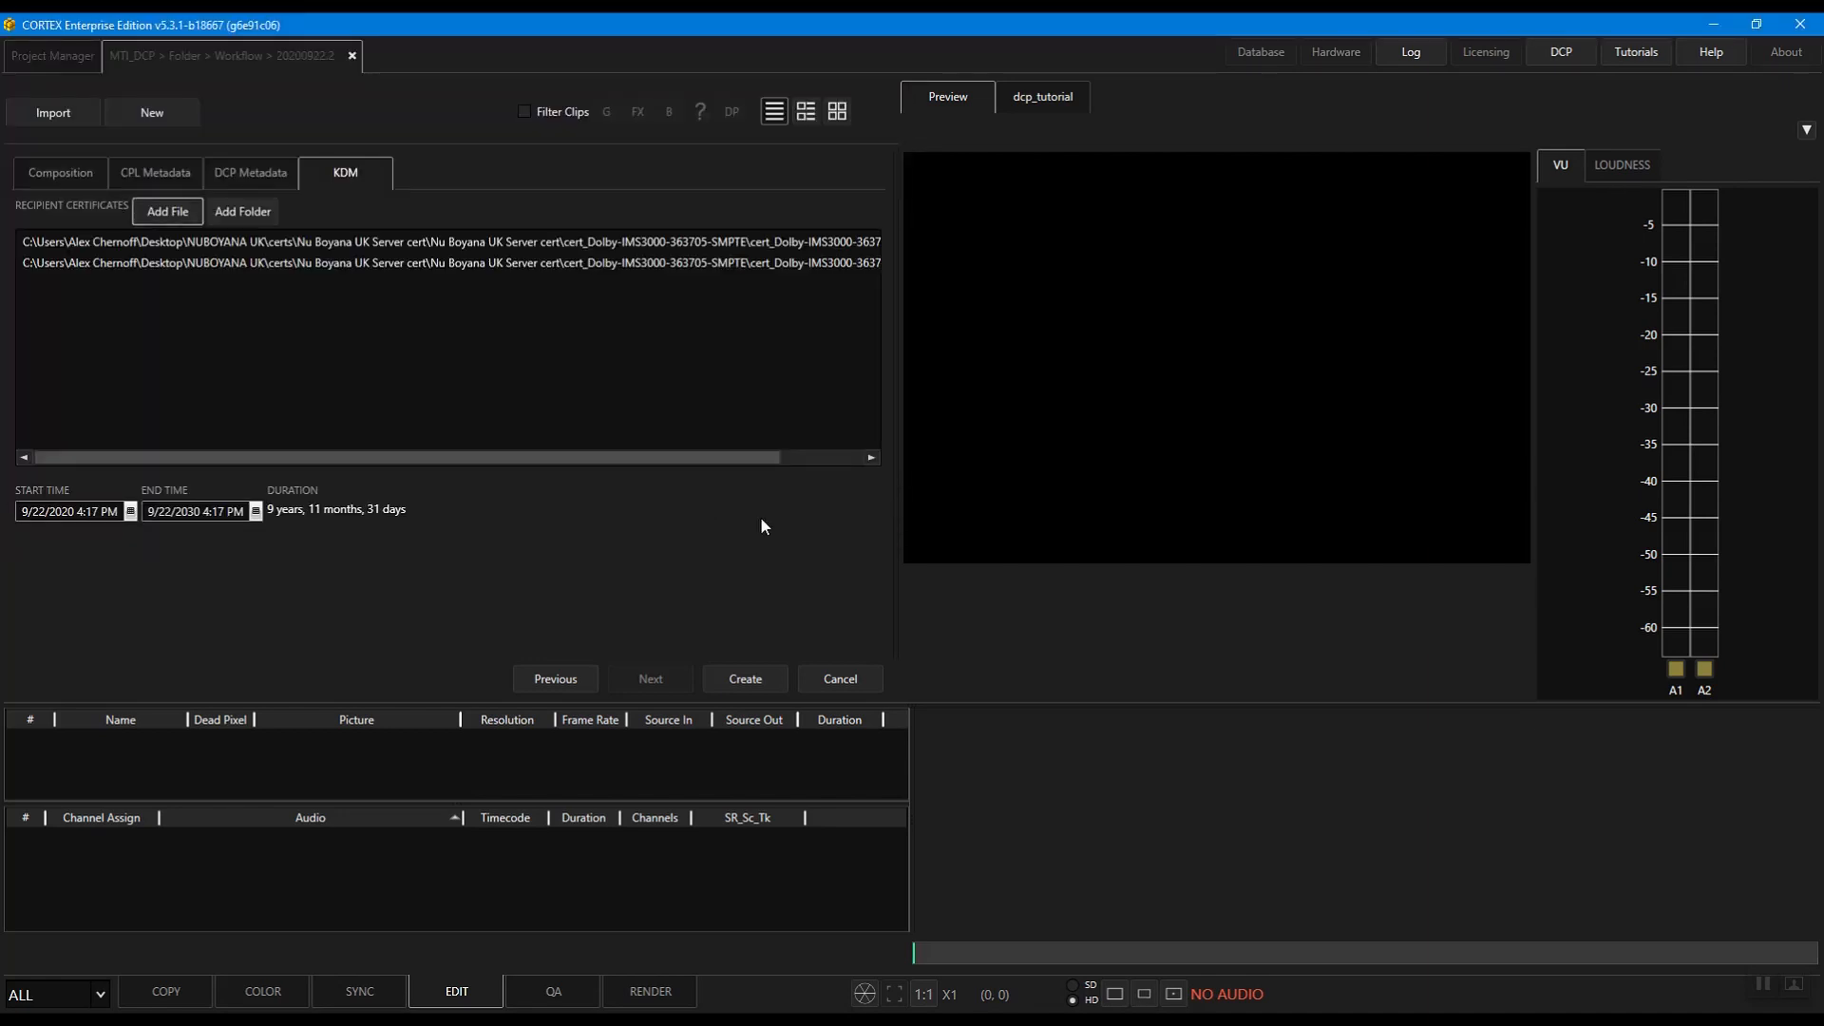
Check the KDM end time in its calendar and create the composition.
{"action": "left_click", "coordinate": [230, 517]}
{"action": "left_click", "coordinate": [255, 512]}
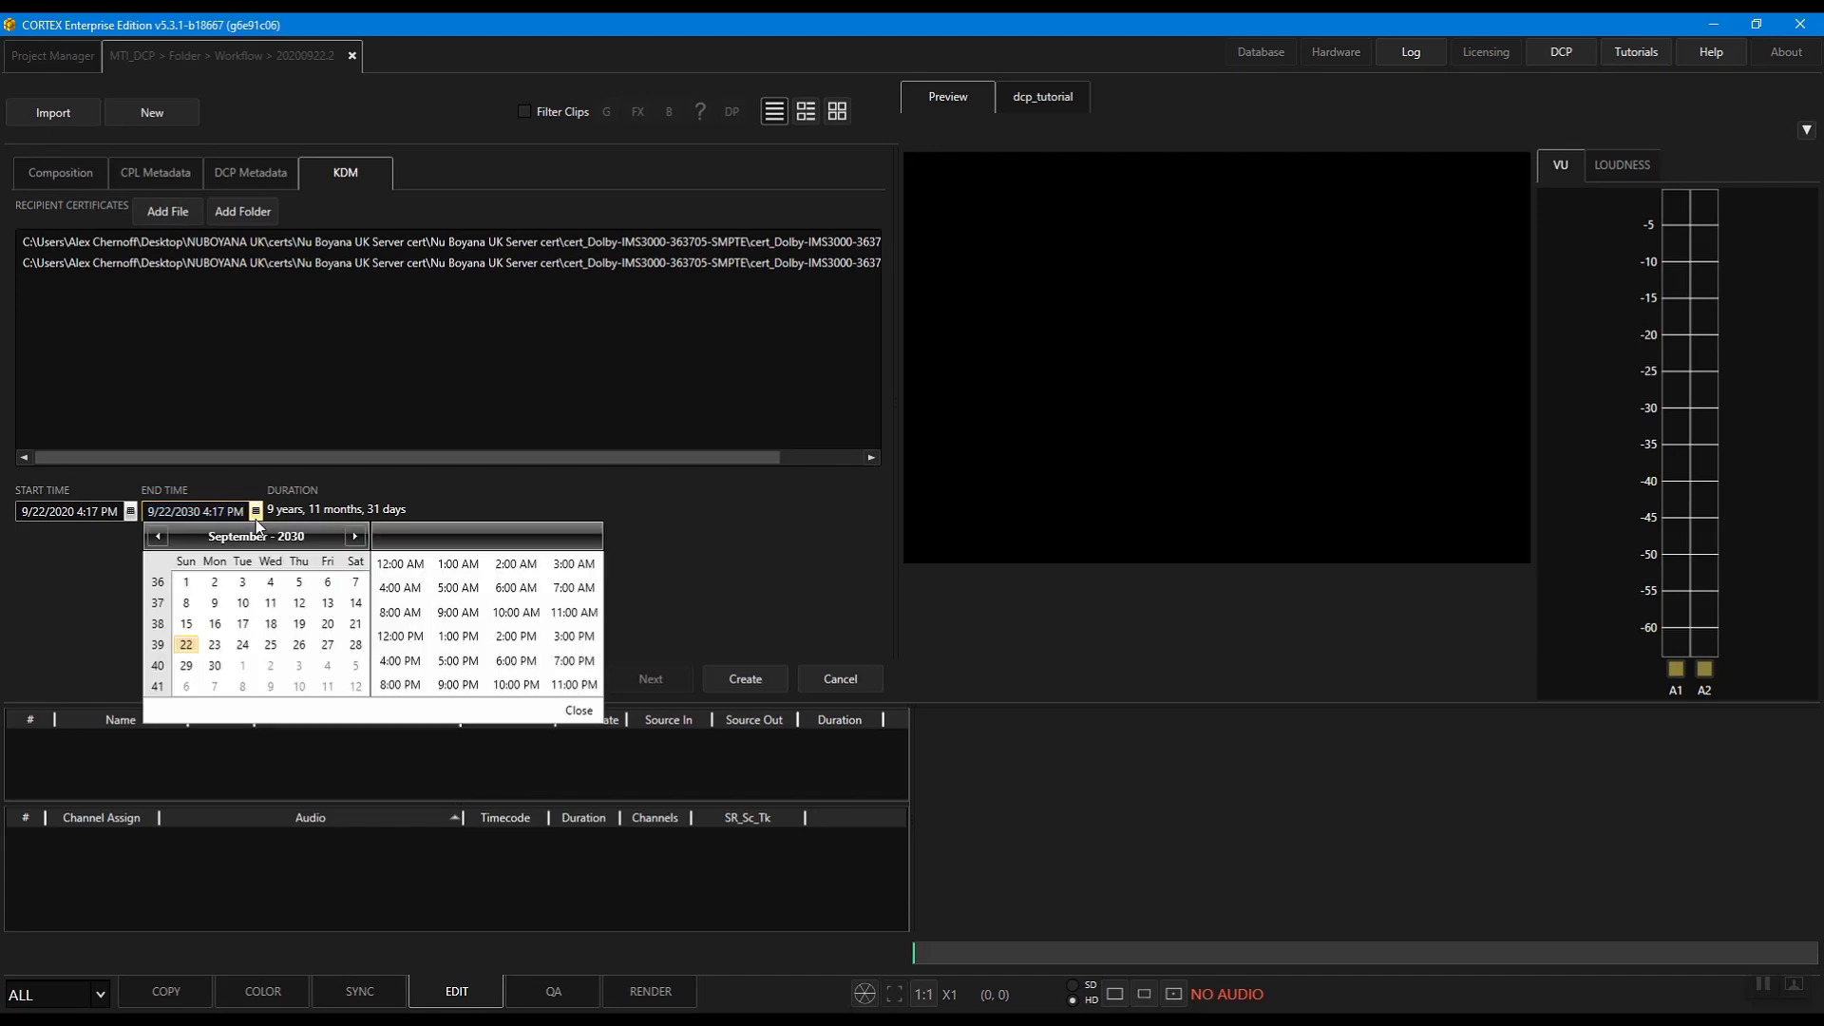
{"action": "left_click", "coordinate": [255, 518]}
{"action": "left_click", "coordinate": [722, 669]}
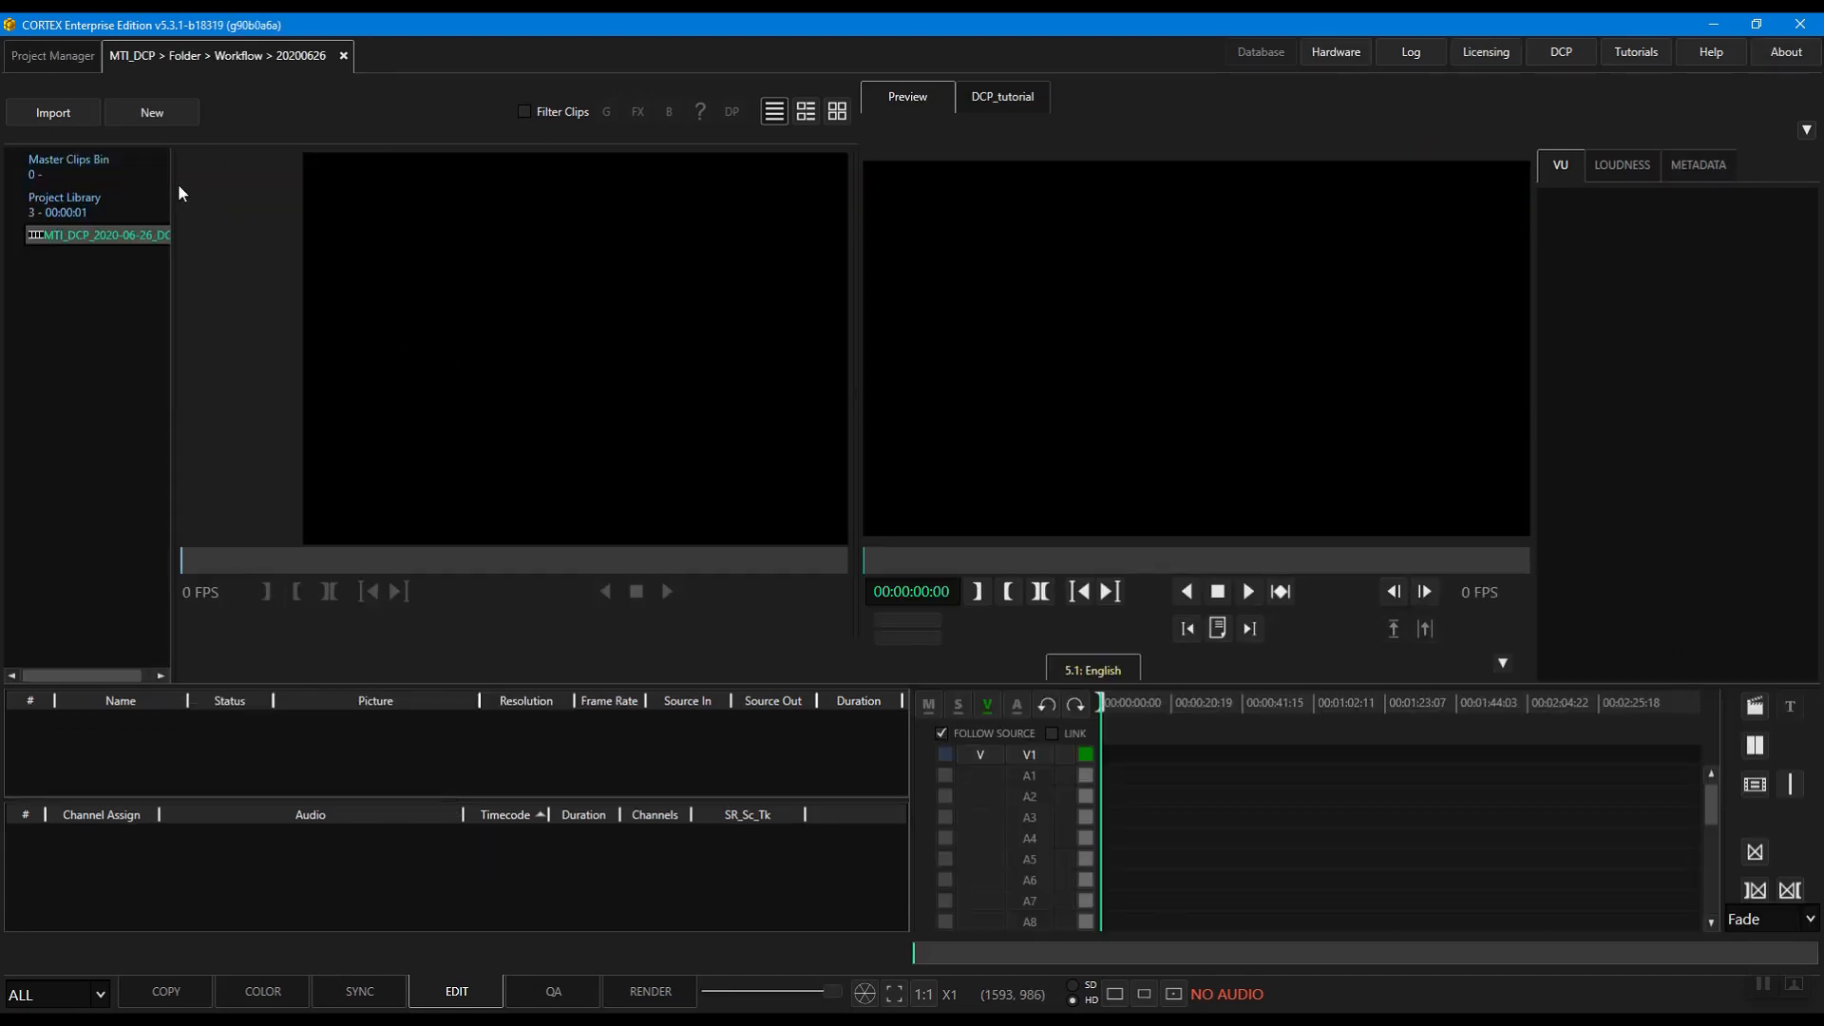
Import the source_material/dcp folder and review the imported picture reels and audio clips.
{"action": "left_click", "coordinate": [85, 114]}
{"action": "left_click", "coordinate": [83, 155]}
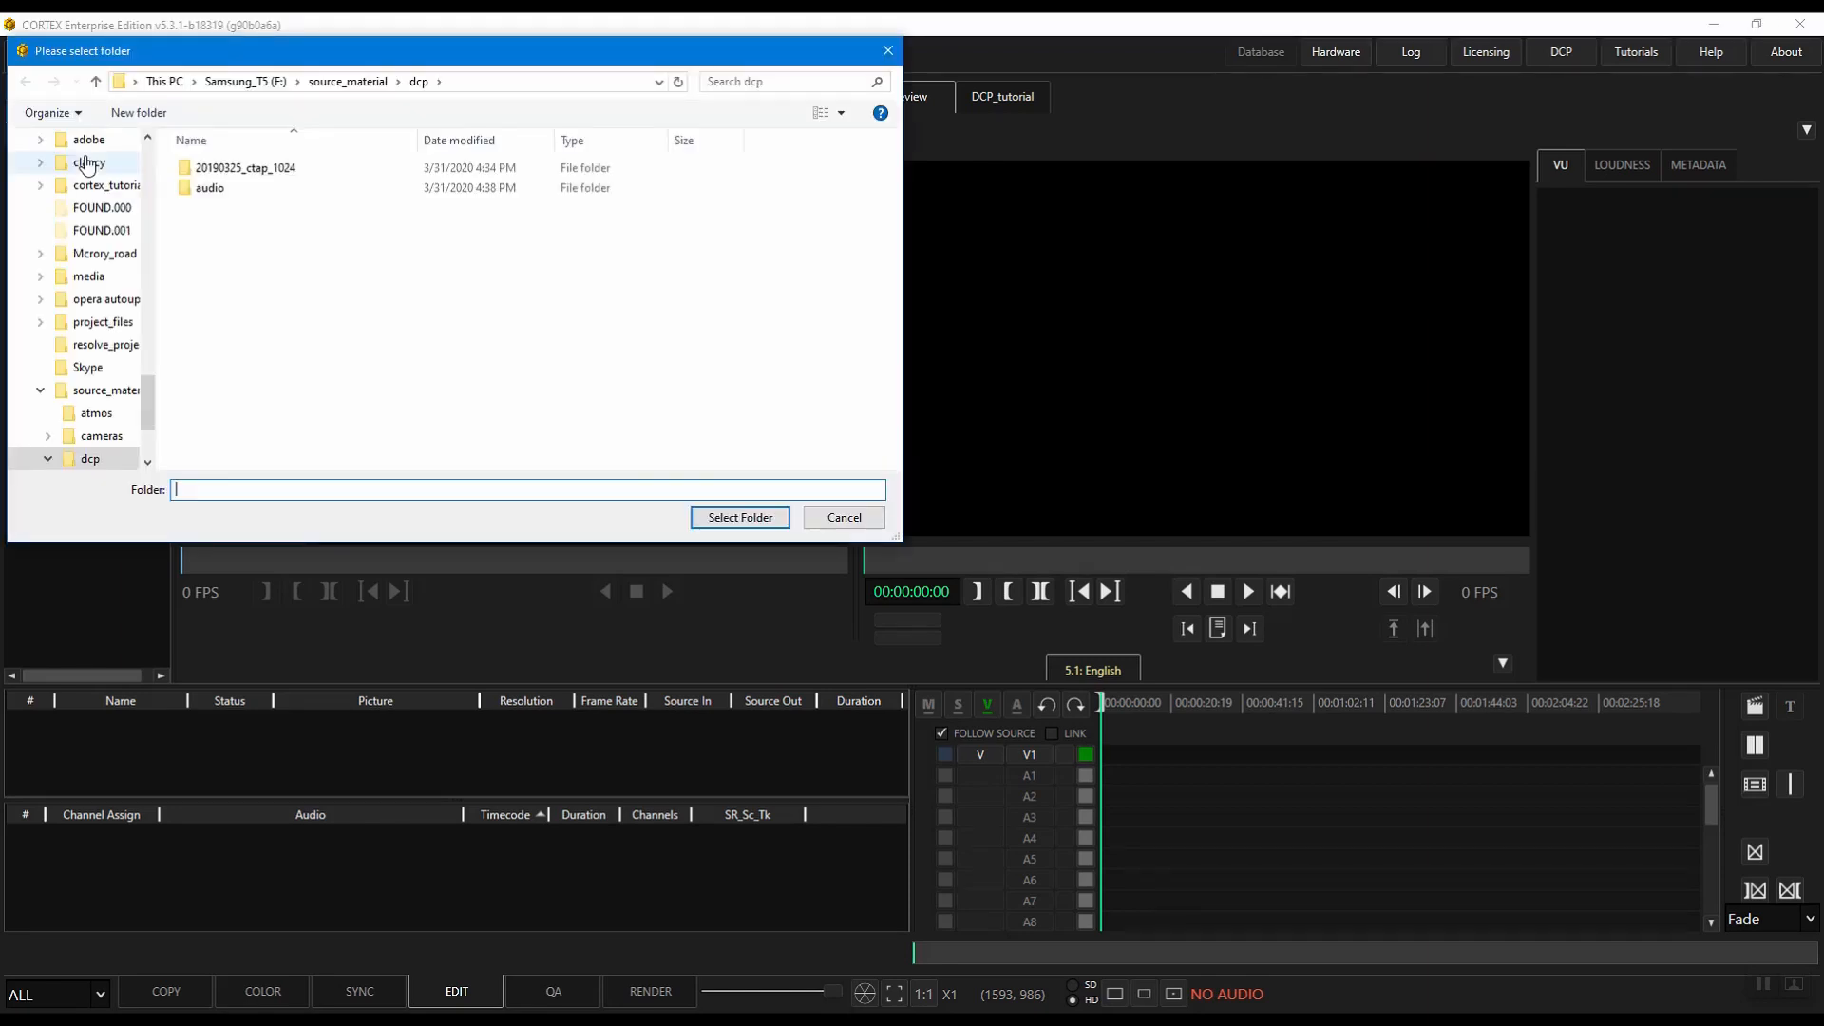
{"action": "left_click", "coordinate": [733, 517]}
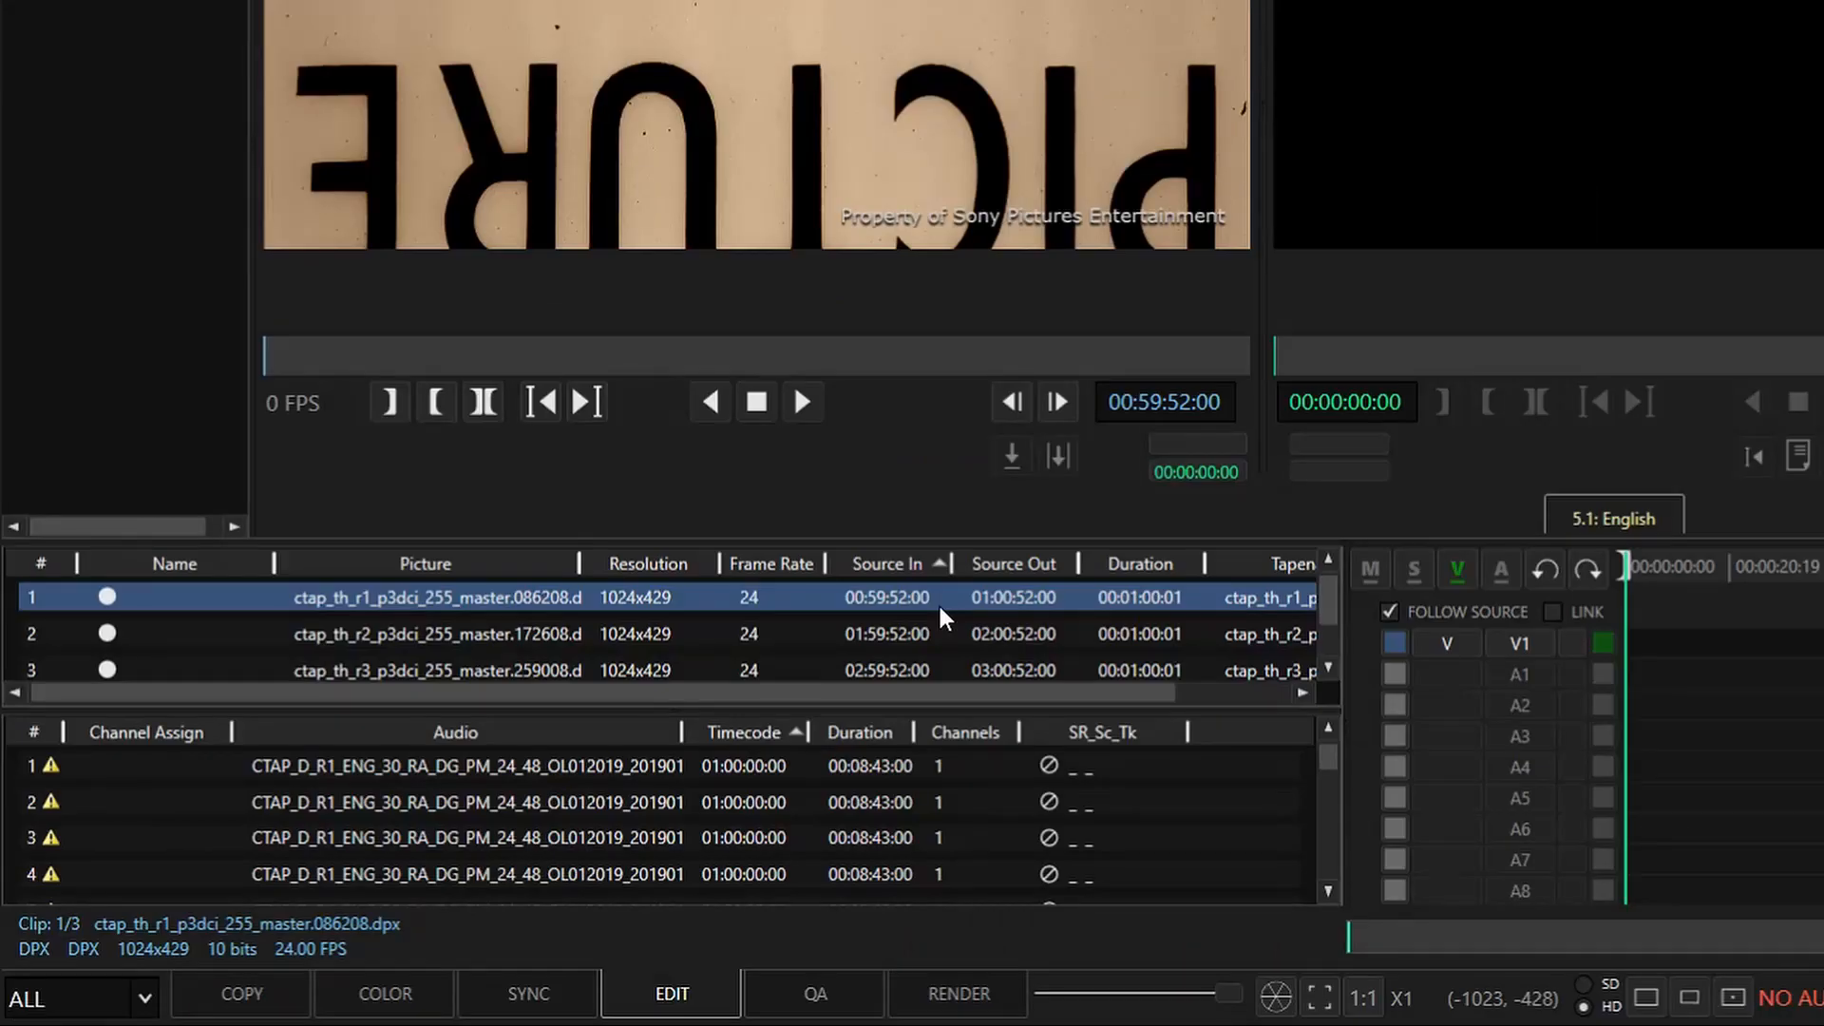
{"action": "left_click", "coordinate": [921, 635]}
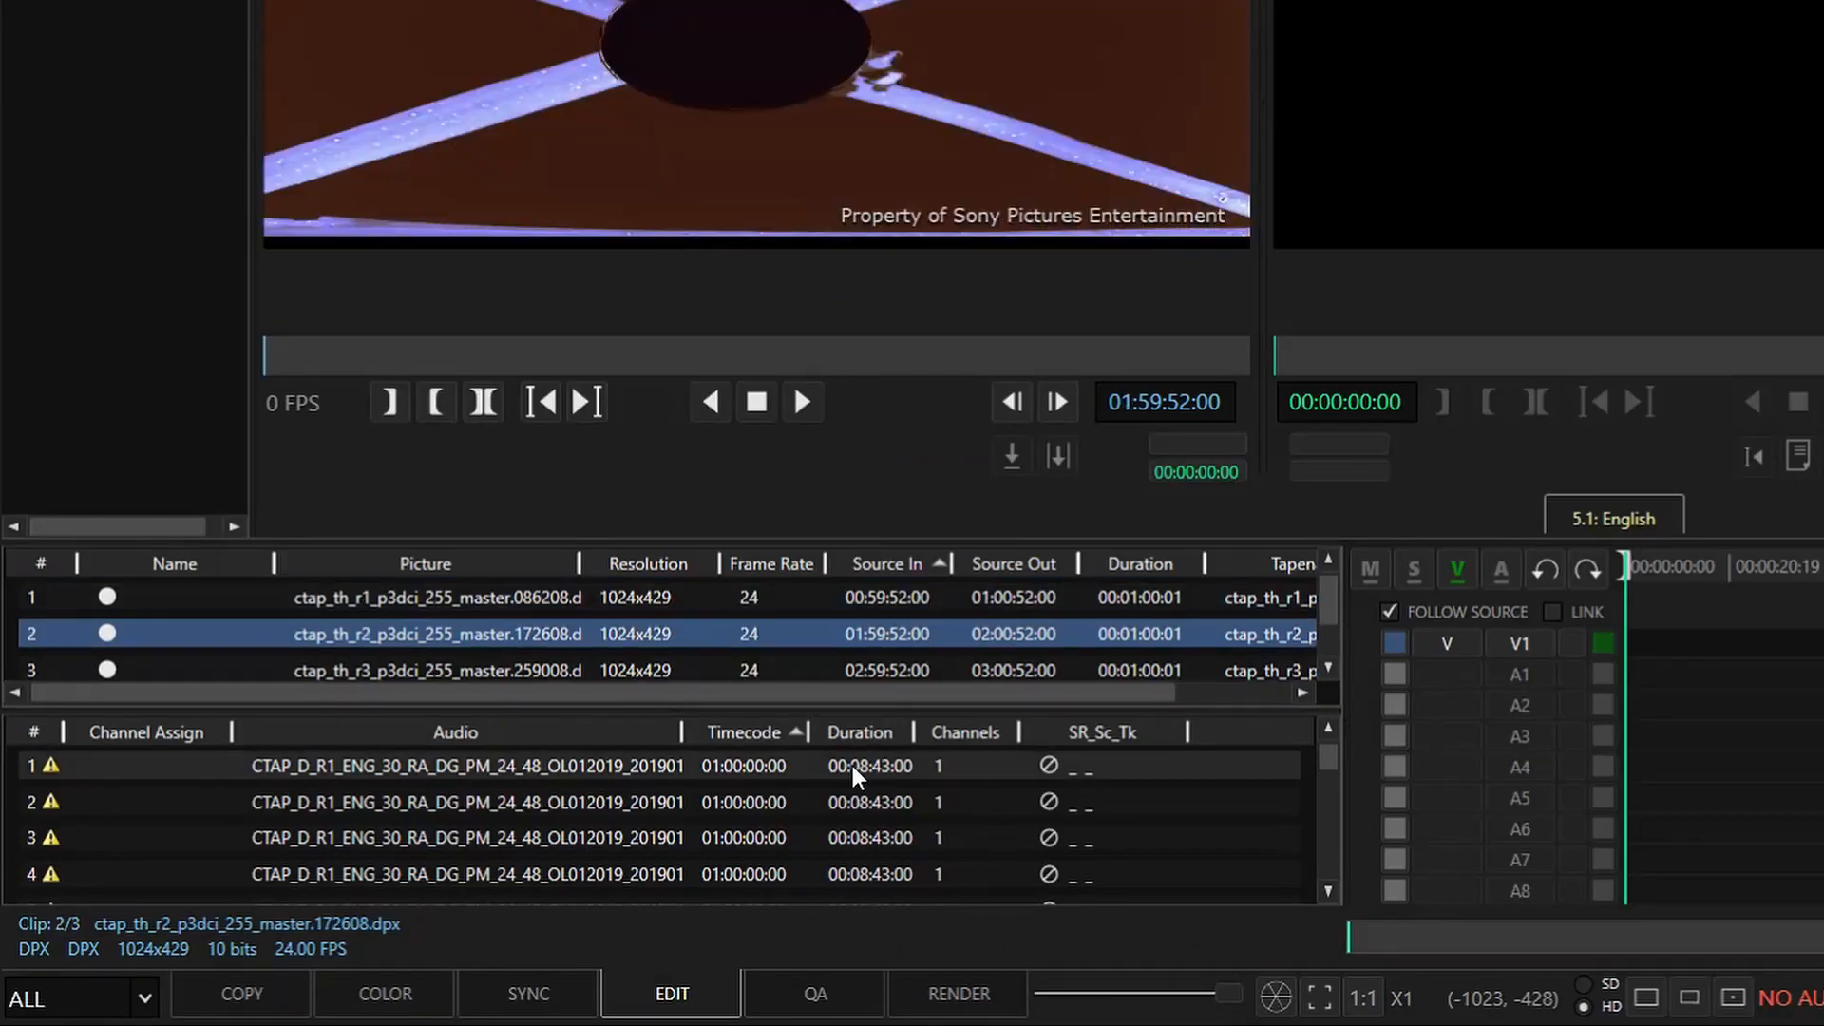
{"action": "scroll", "coordinate": [853, 771], "scroll_direction": "down", "scroll_amount": 5}
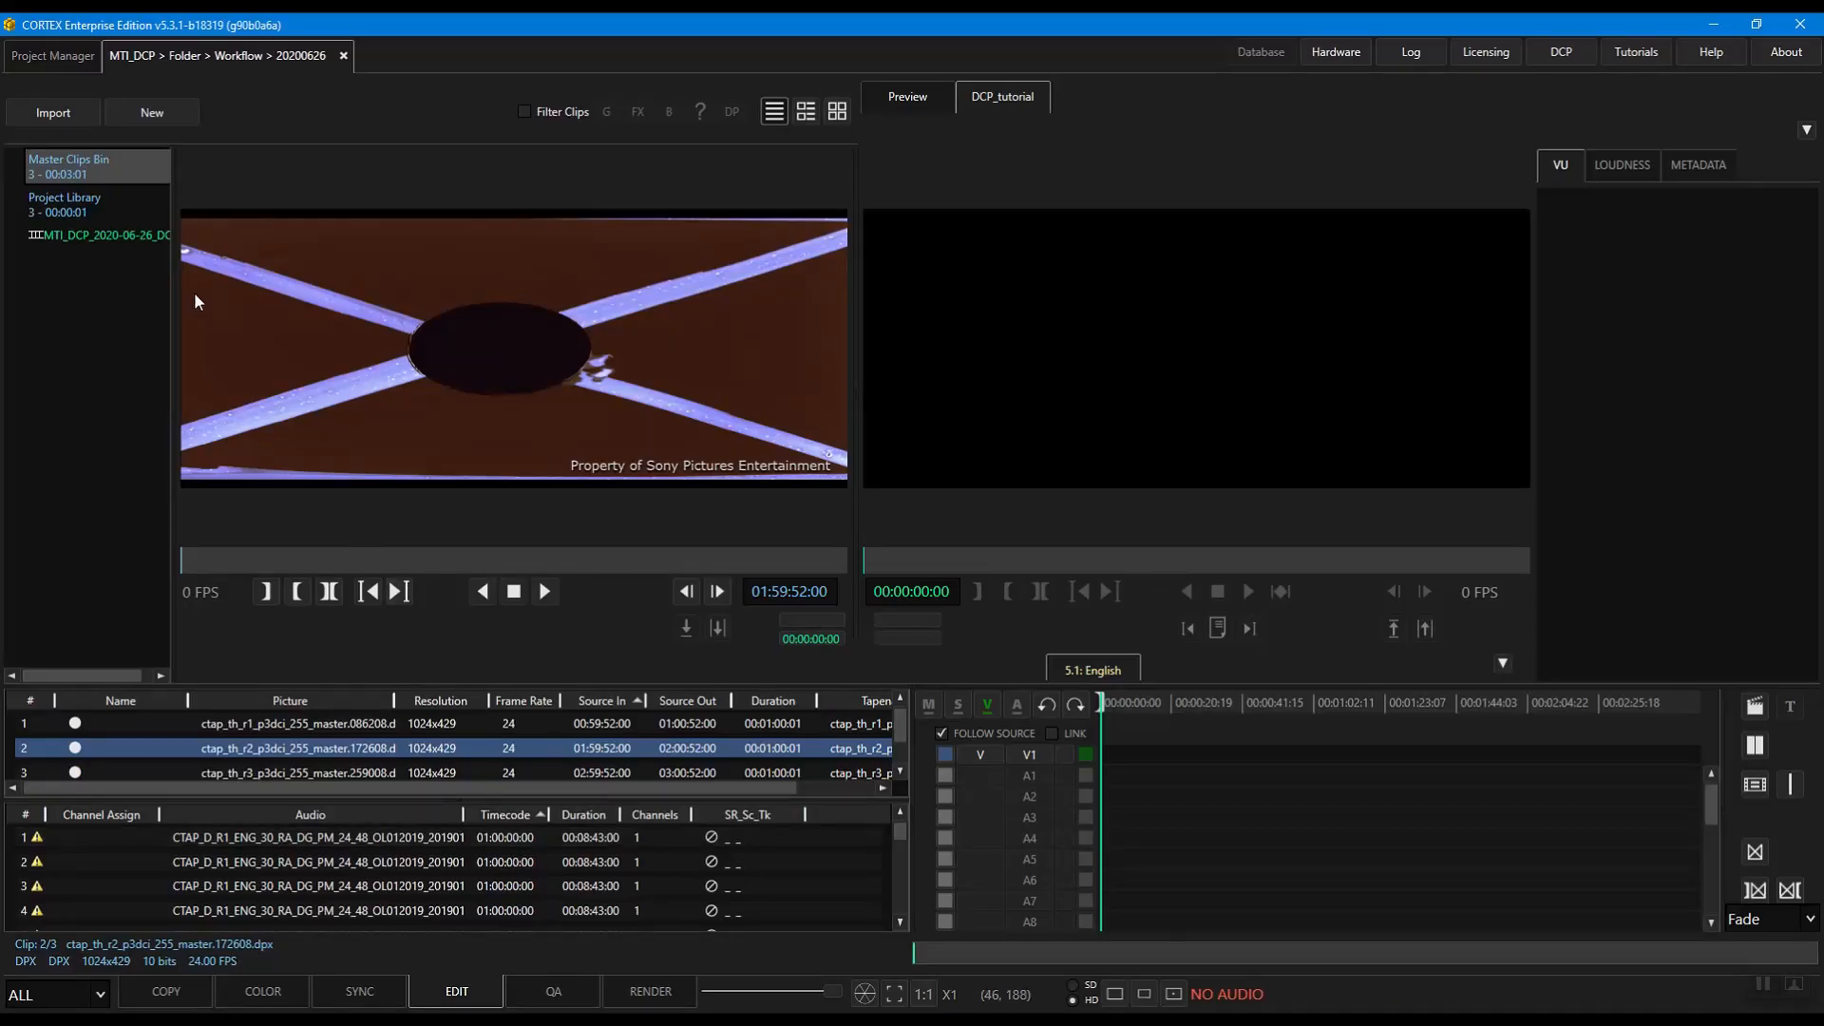
Create a sub-bin named reel 01 under the Master Clips Bin.
{"action": "right_click", "coordinate": [122, 157]}
{"action": "left_click", "coordinate": [153, 175]}
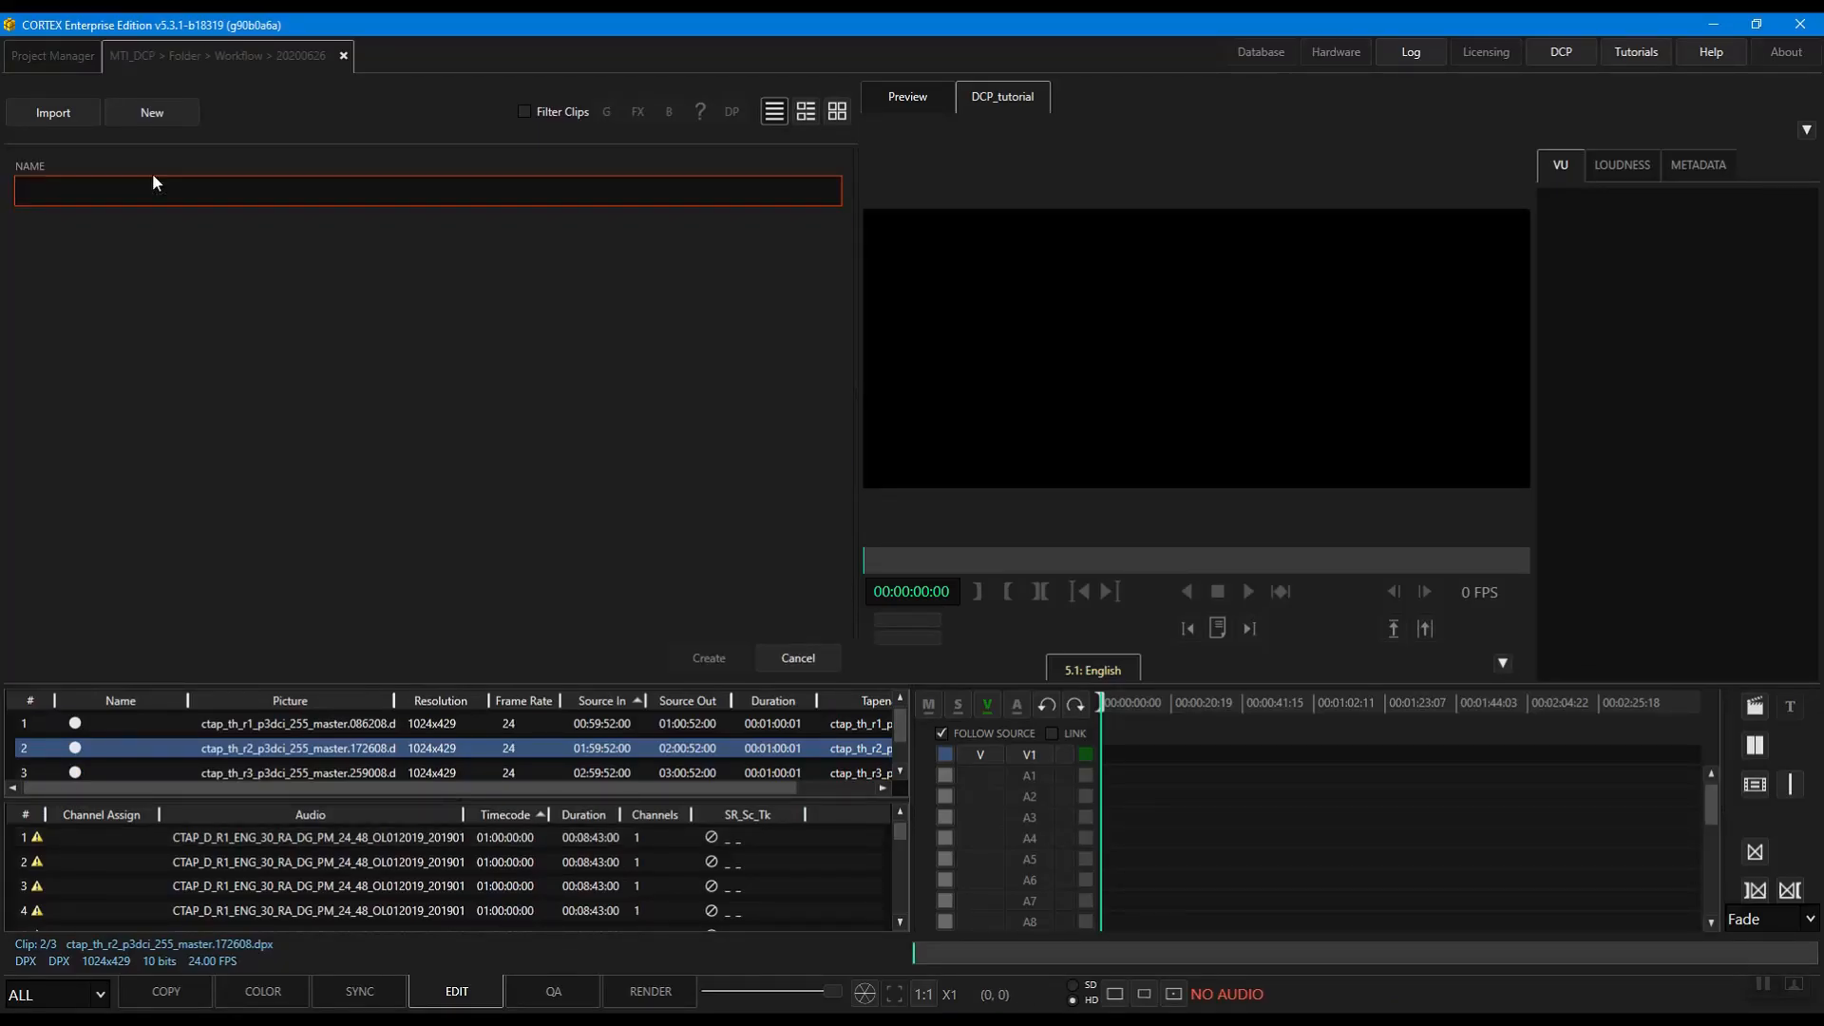
{"action": "type", "text": "reel 01"}
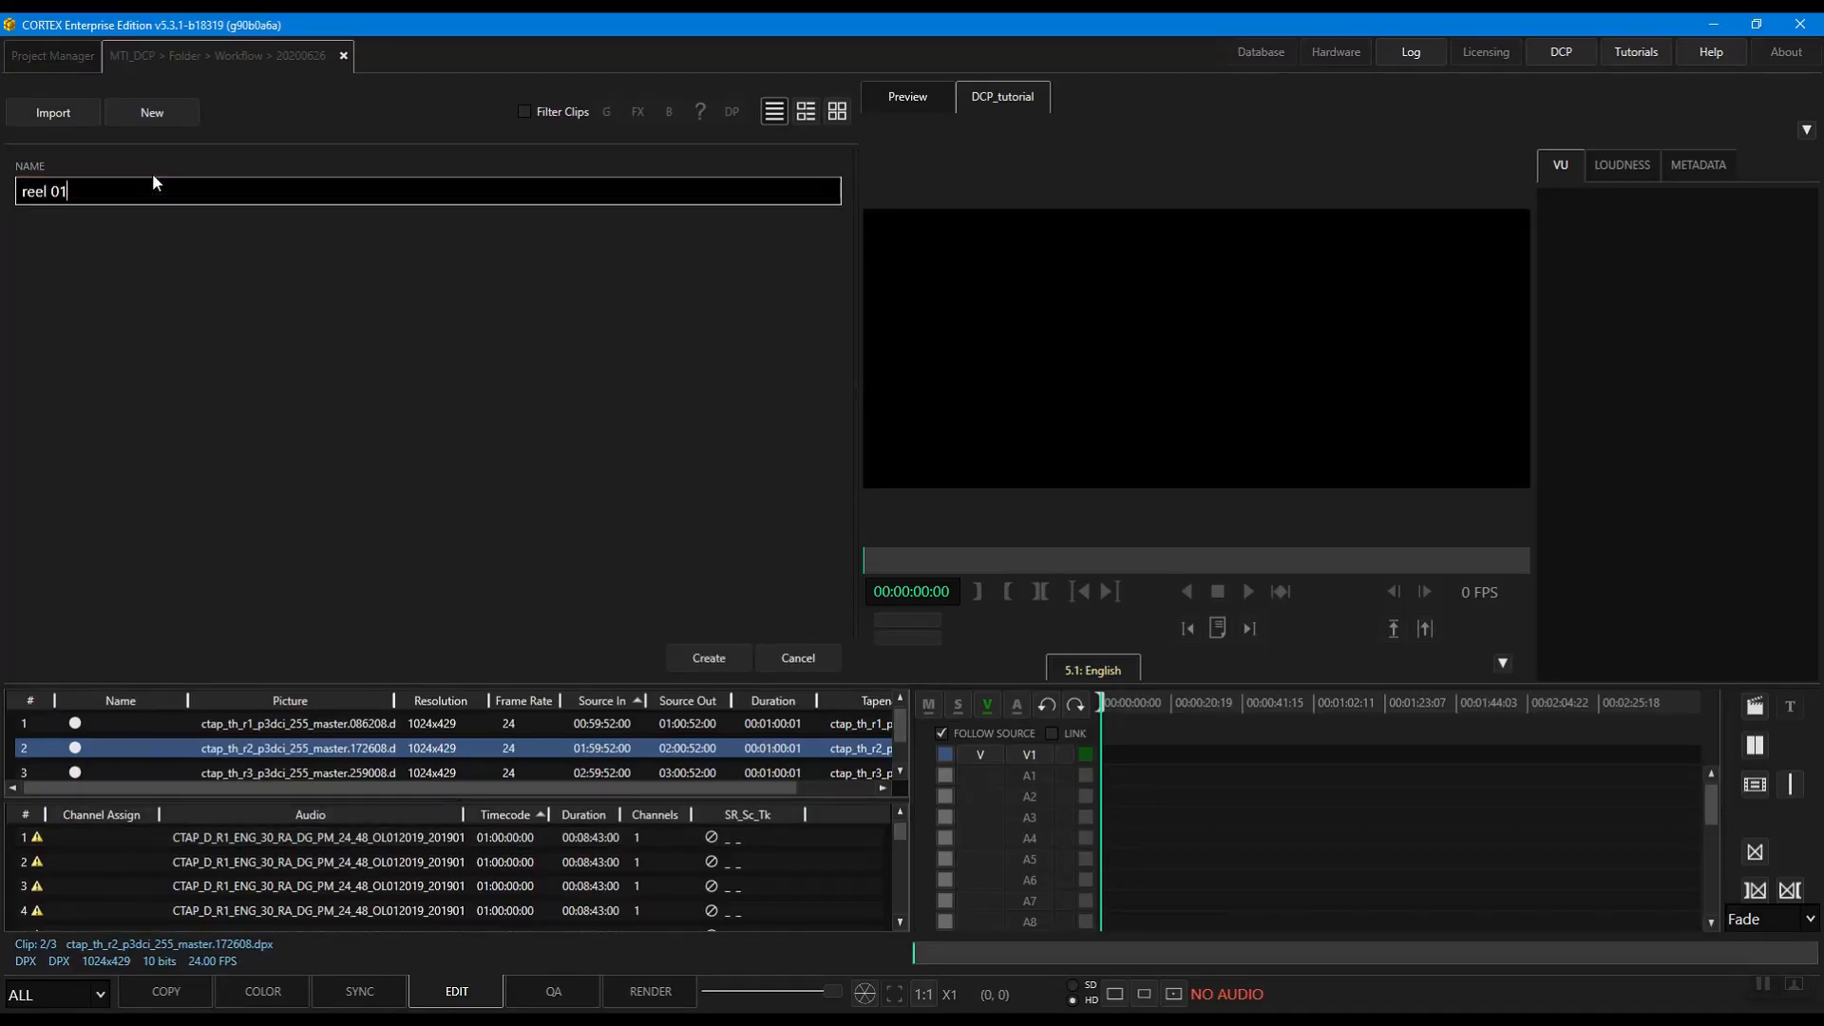
{"action": "left_click", "coordinate": [701, 656]}
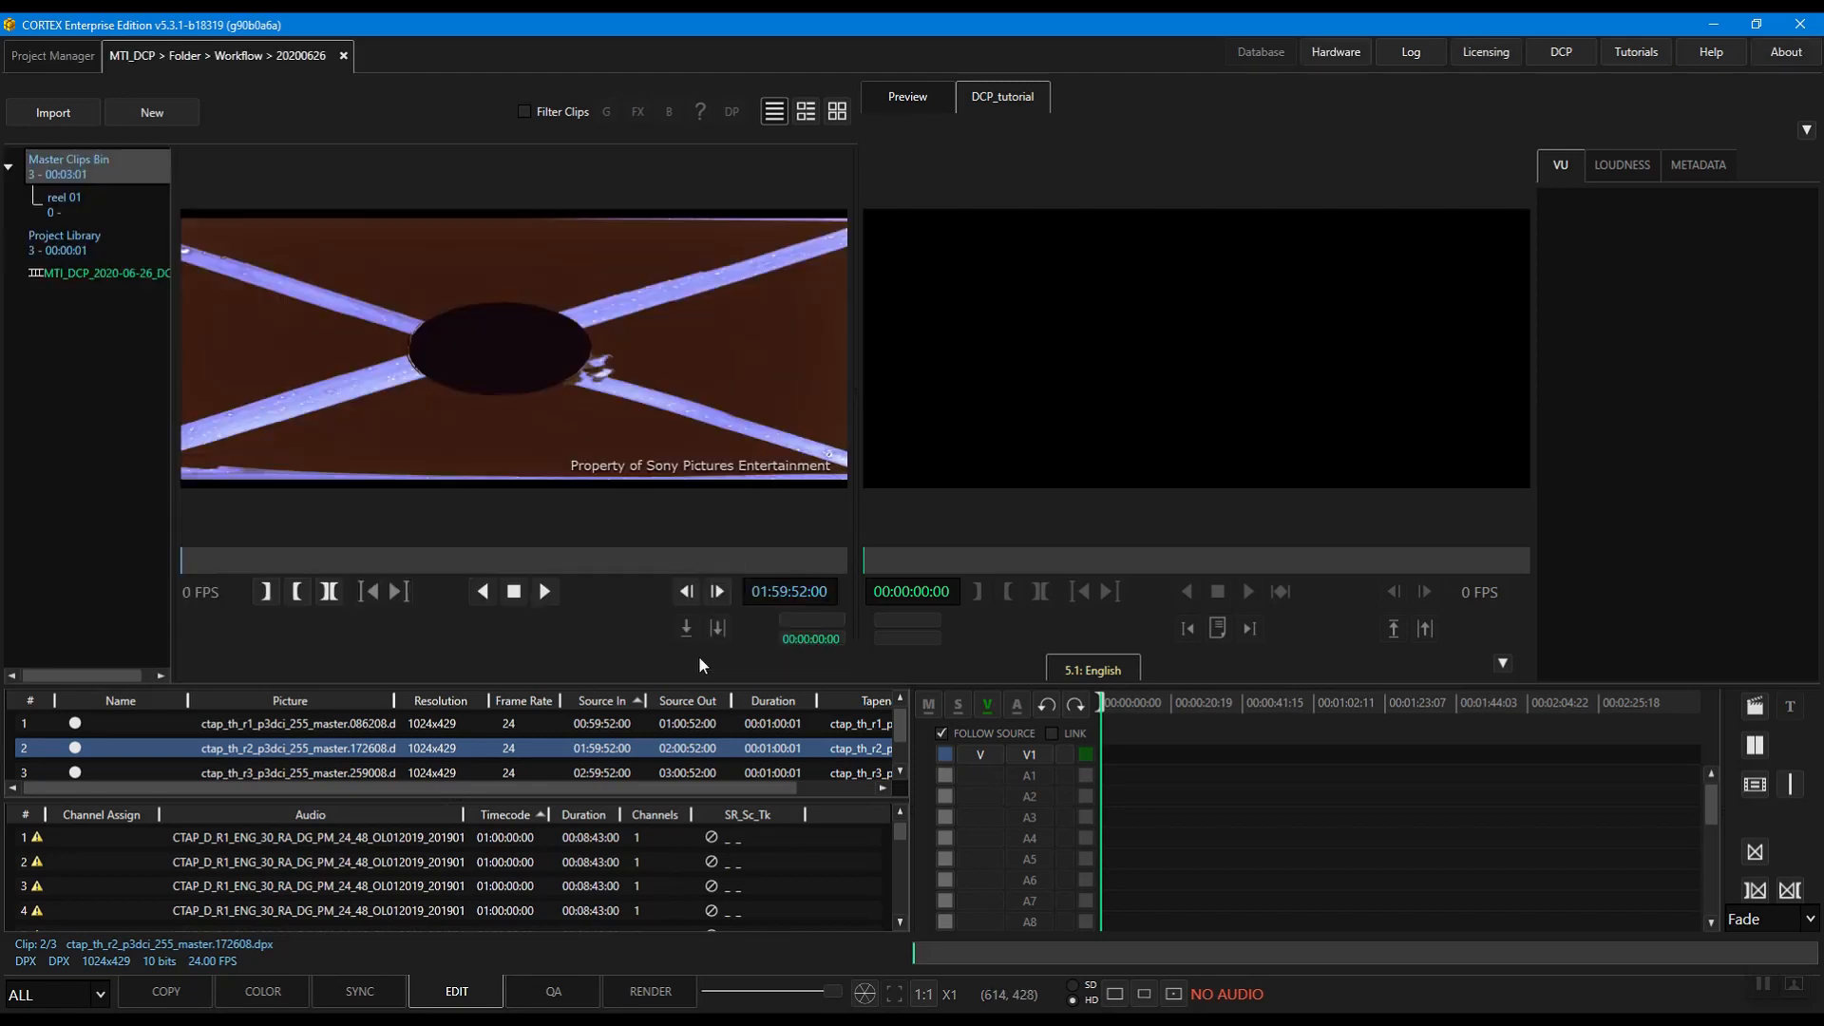
Create further sub-bins named reel 02 and reel 03 under the Master Clips Bin.
{"action": "right_click", "coordinate": [119, 160]}
{"action": "left_click", "coordinate": [152, 175]}
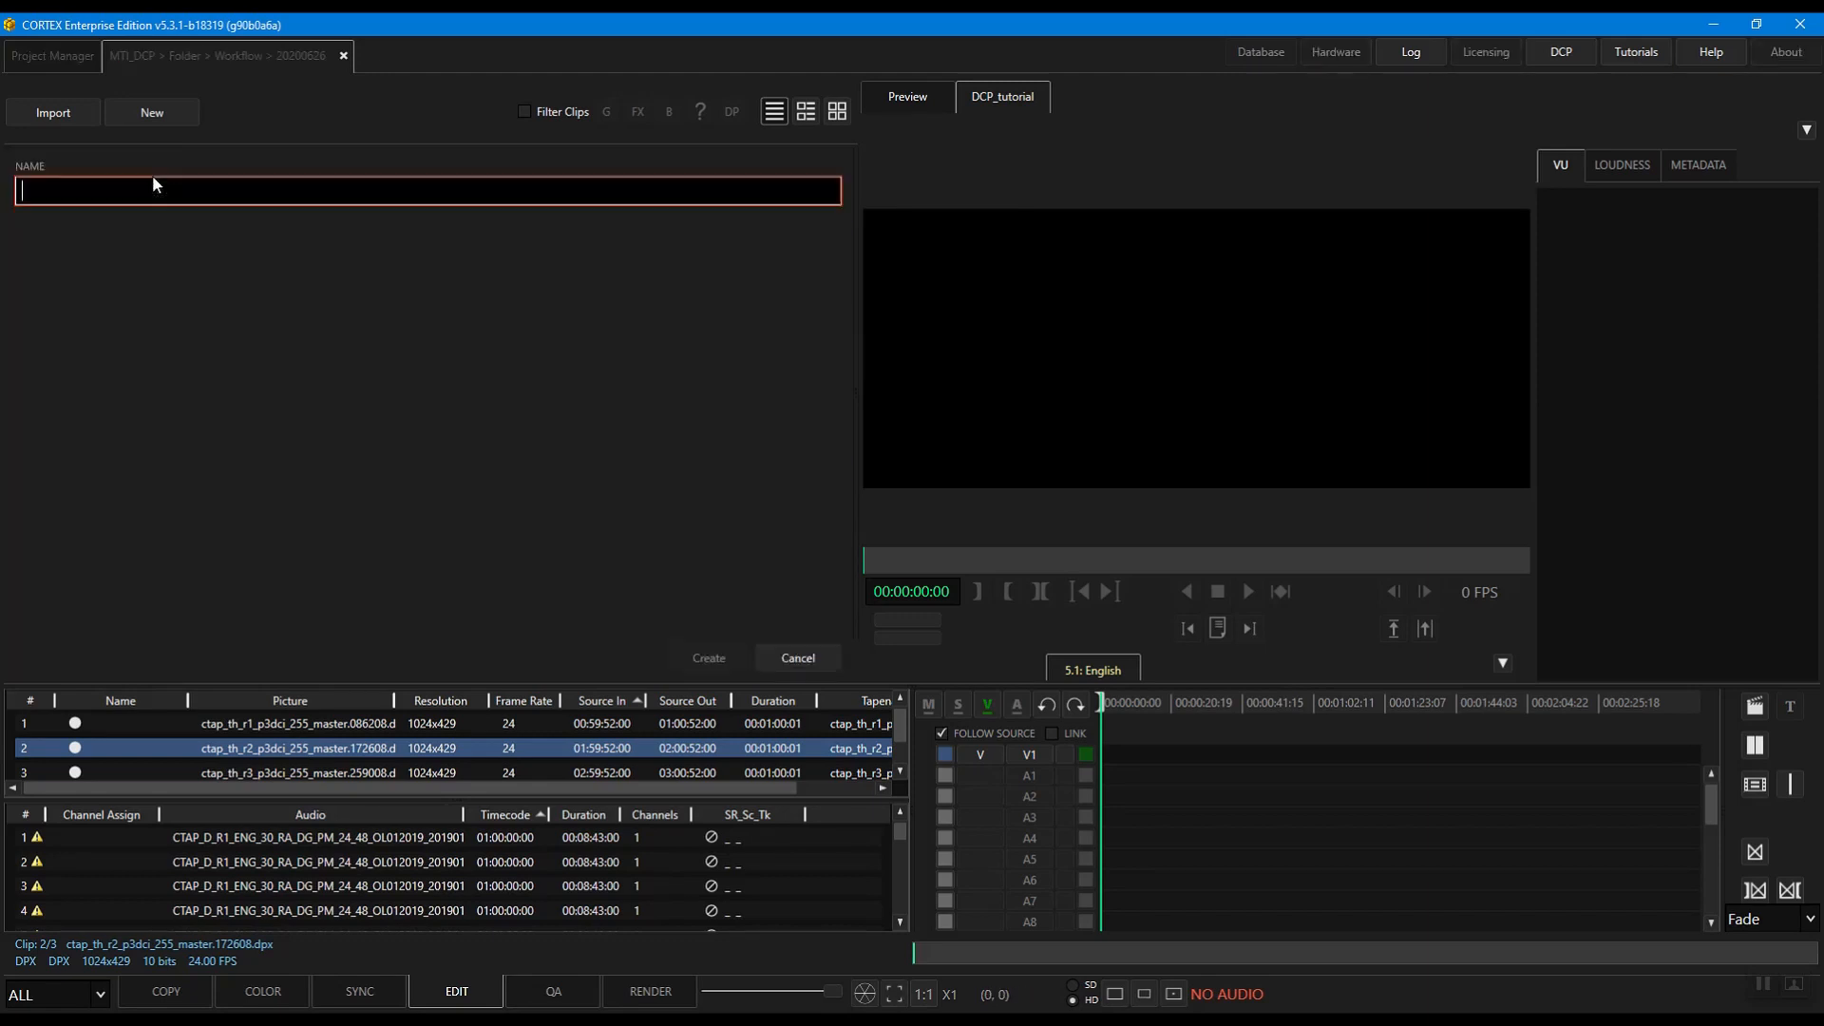
{"action": "type", "text": "reel 03"}
{"action": "key", "text": "Return"}
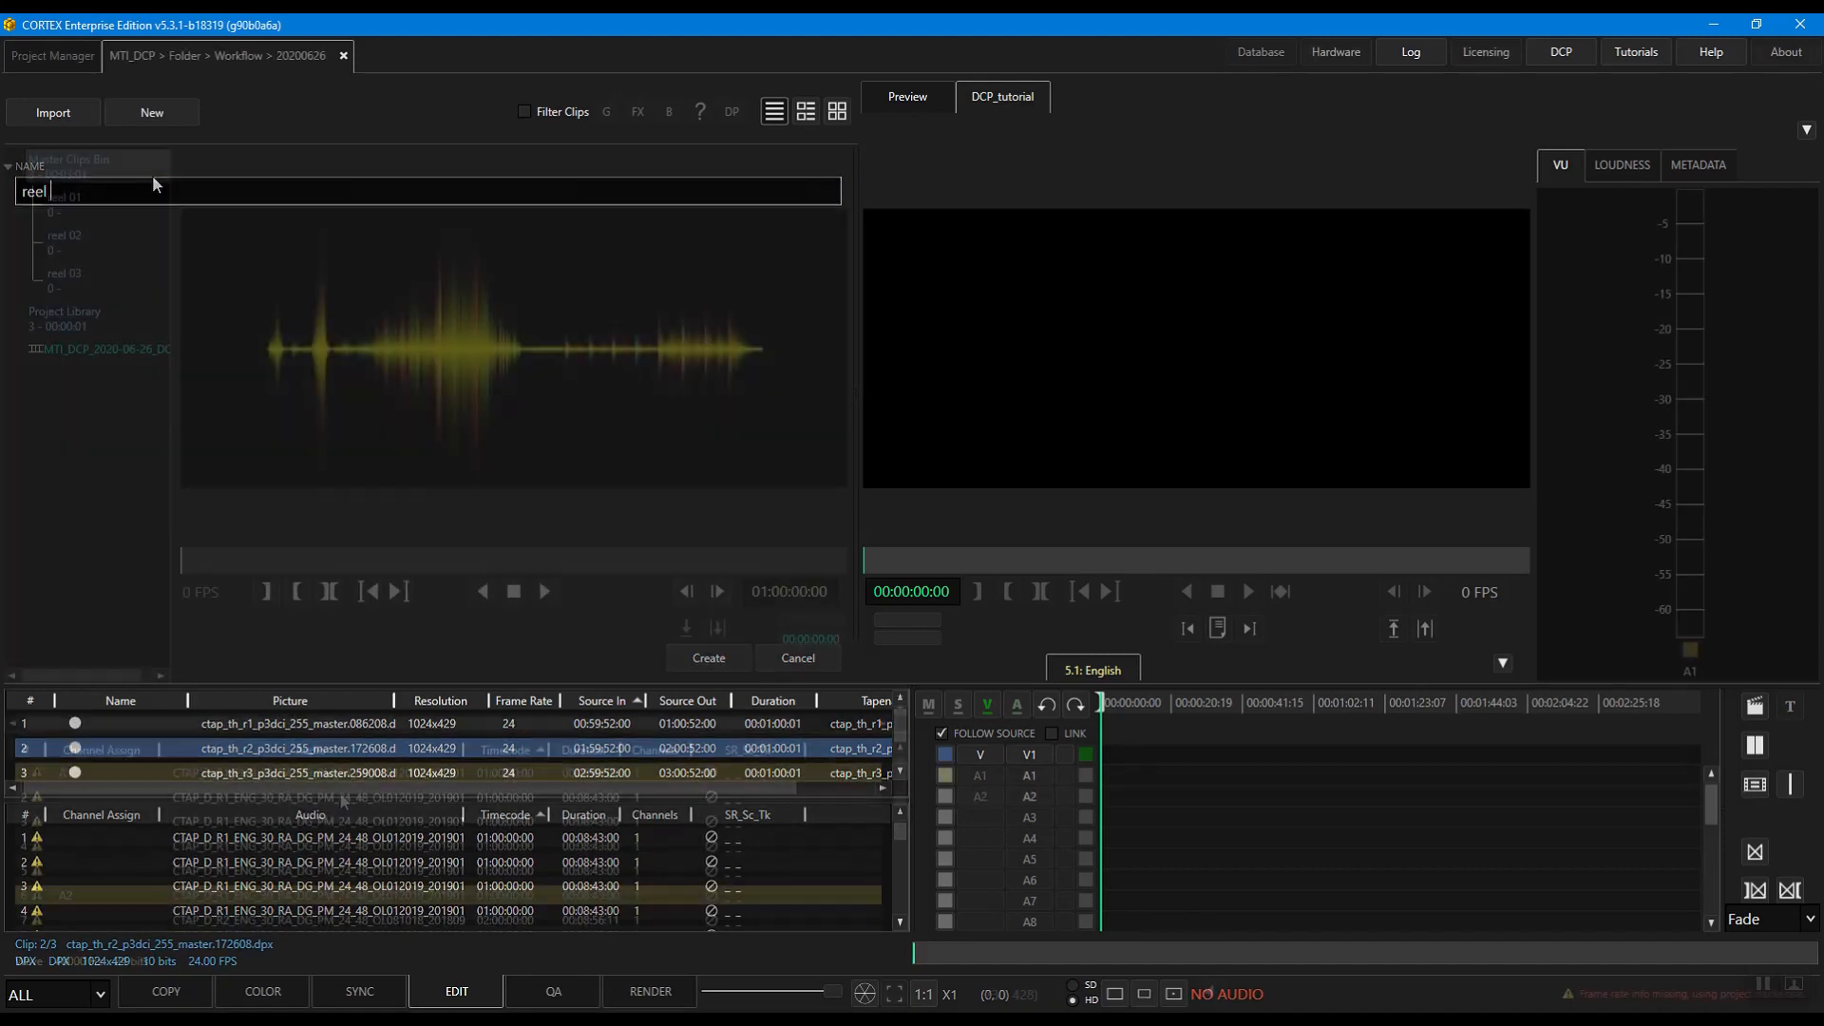
Put the six R1 audio clips into the reel 01 bin and the six R2 audio clips into the reel 02 bin.
{"action": "left_click", "coordinate": [346, 893], "text": "shift"}
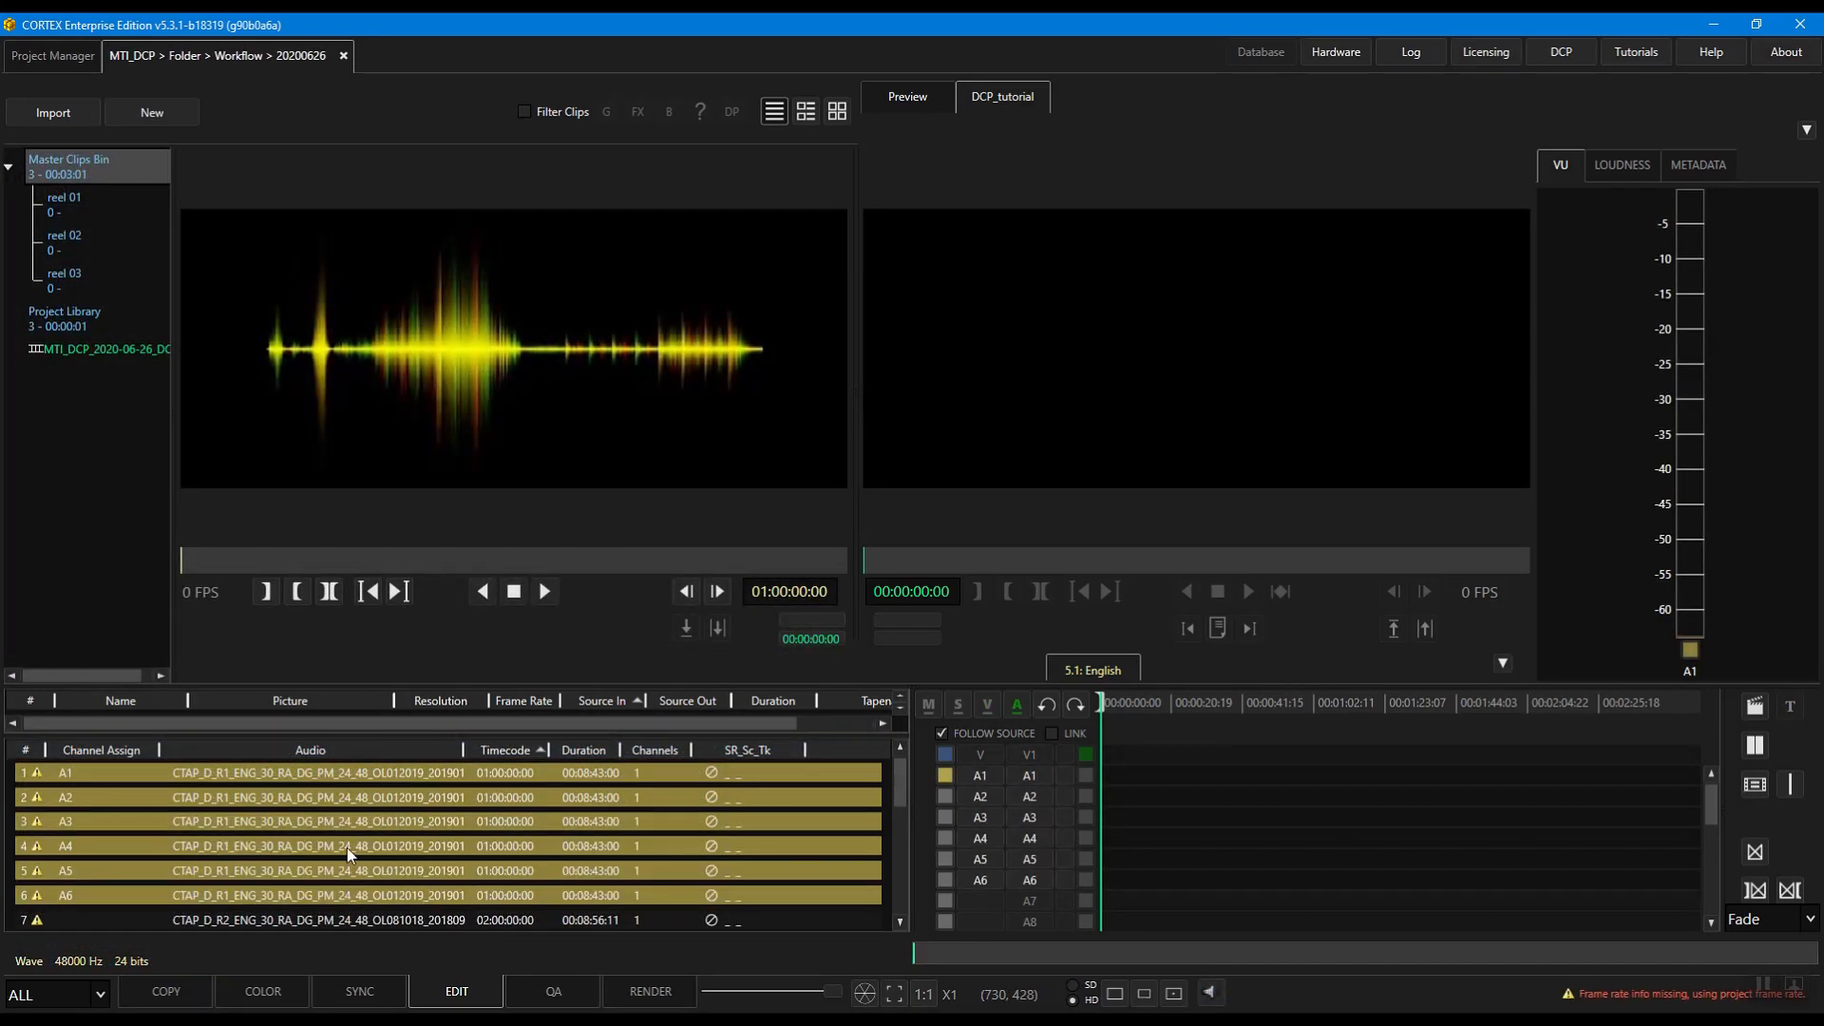
{"action": "left_click_drag", "start_coordinate": [345, 849], "coordinate": [73, 208]}
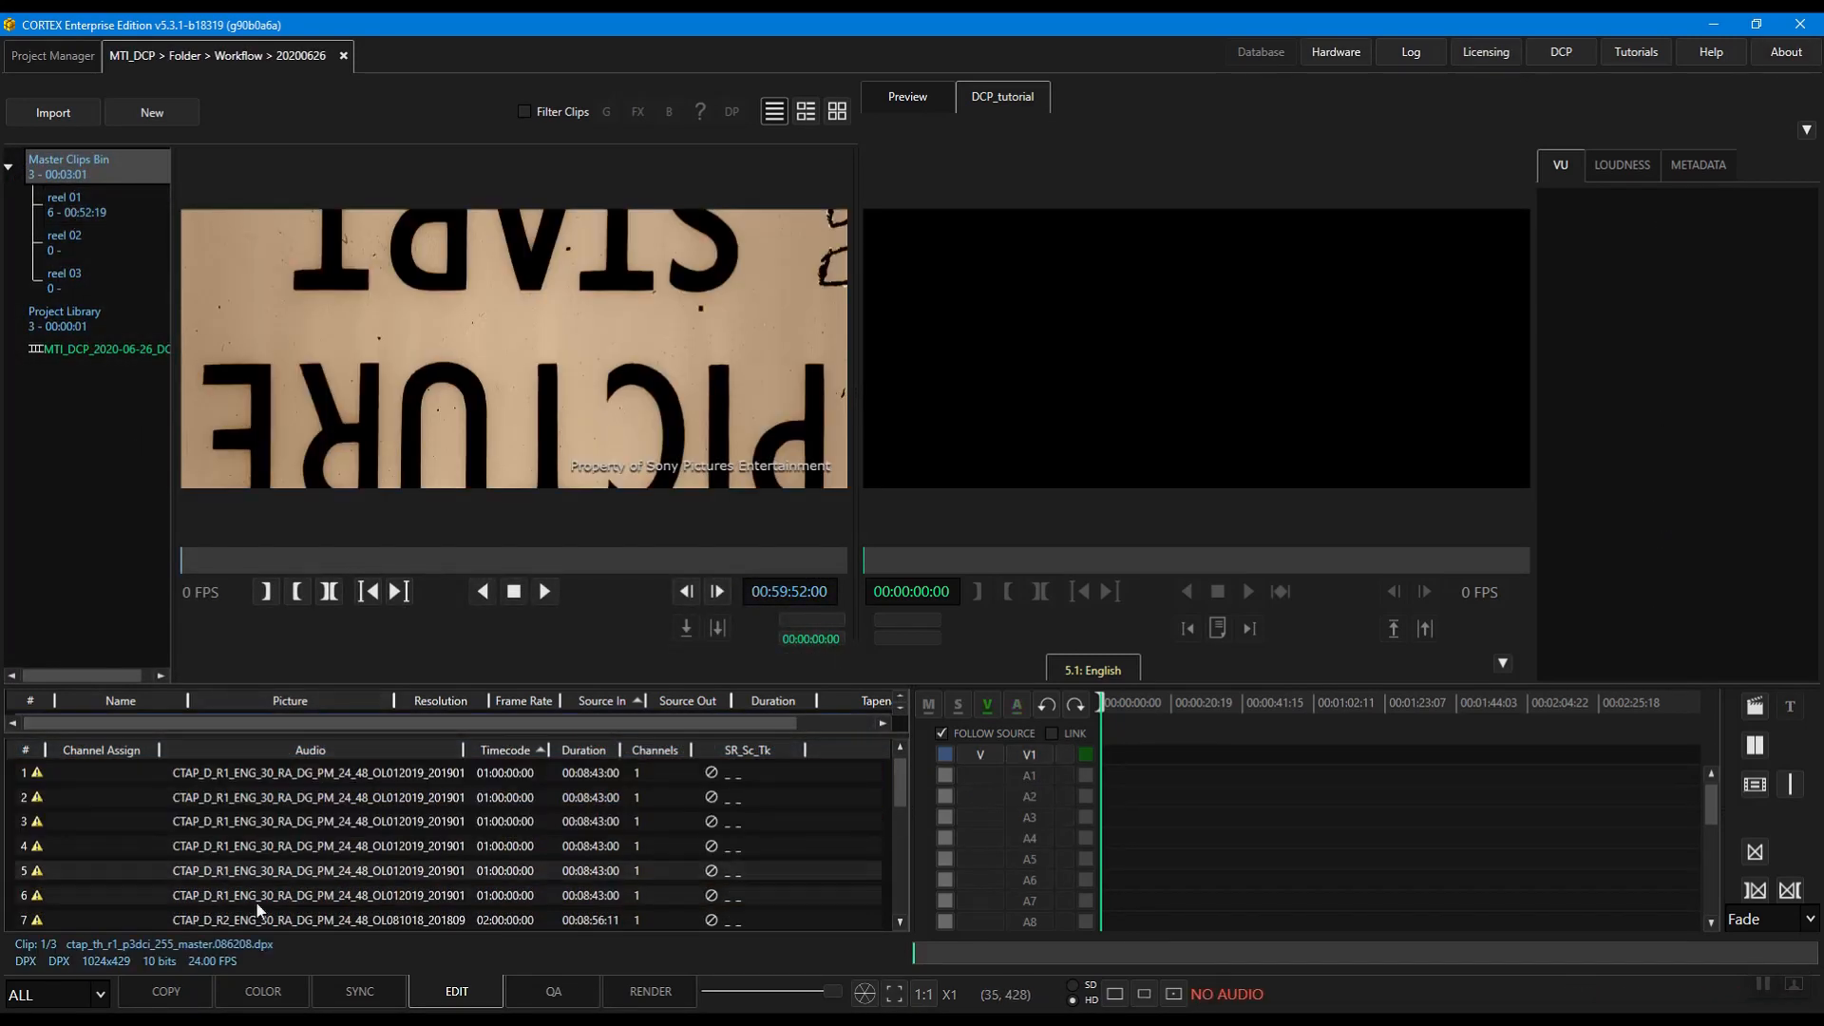
{"action": "left_click", "coordinate": [256, 922]}
{"action": "scroll", "coordinate": [255, 925], "scroll_direction": "down", "scroll_amount": 1}
{"action": "scroll", "coordinate": [256, 926], "scroll_direction": "down", "scroll_amount": 2}
{"action": "left_click", "coordinate": [245, 819], "text": "shift"}
{"action": "left_click_drag", "start_coordinate": [245, 819], "coordinate": [69, 238]}
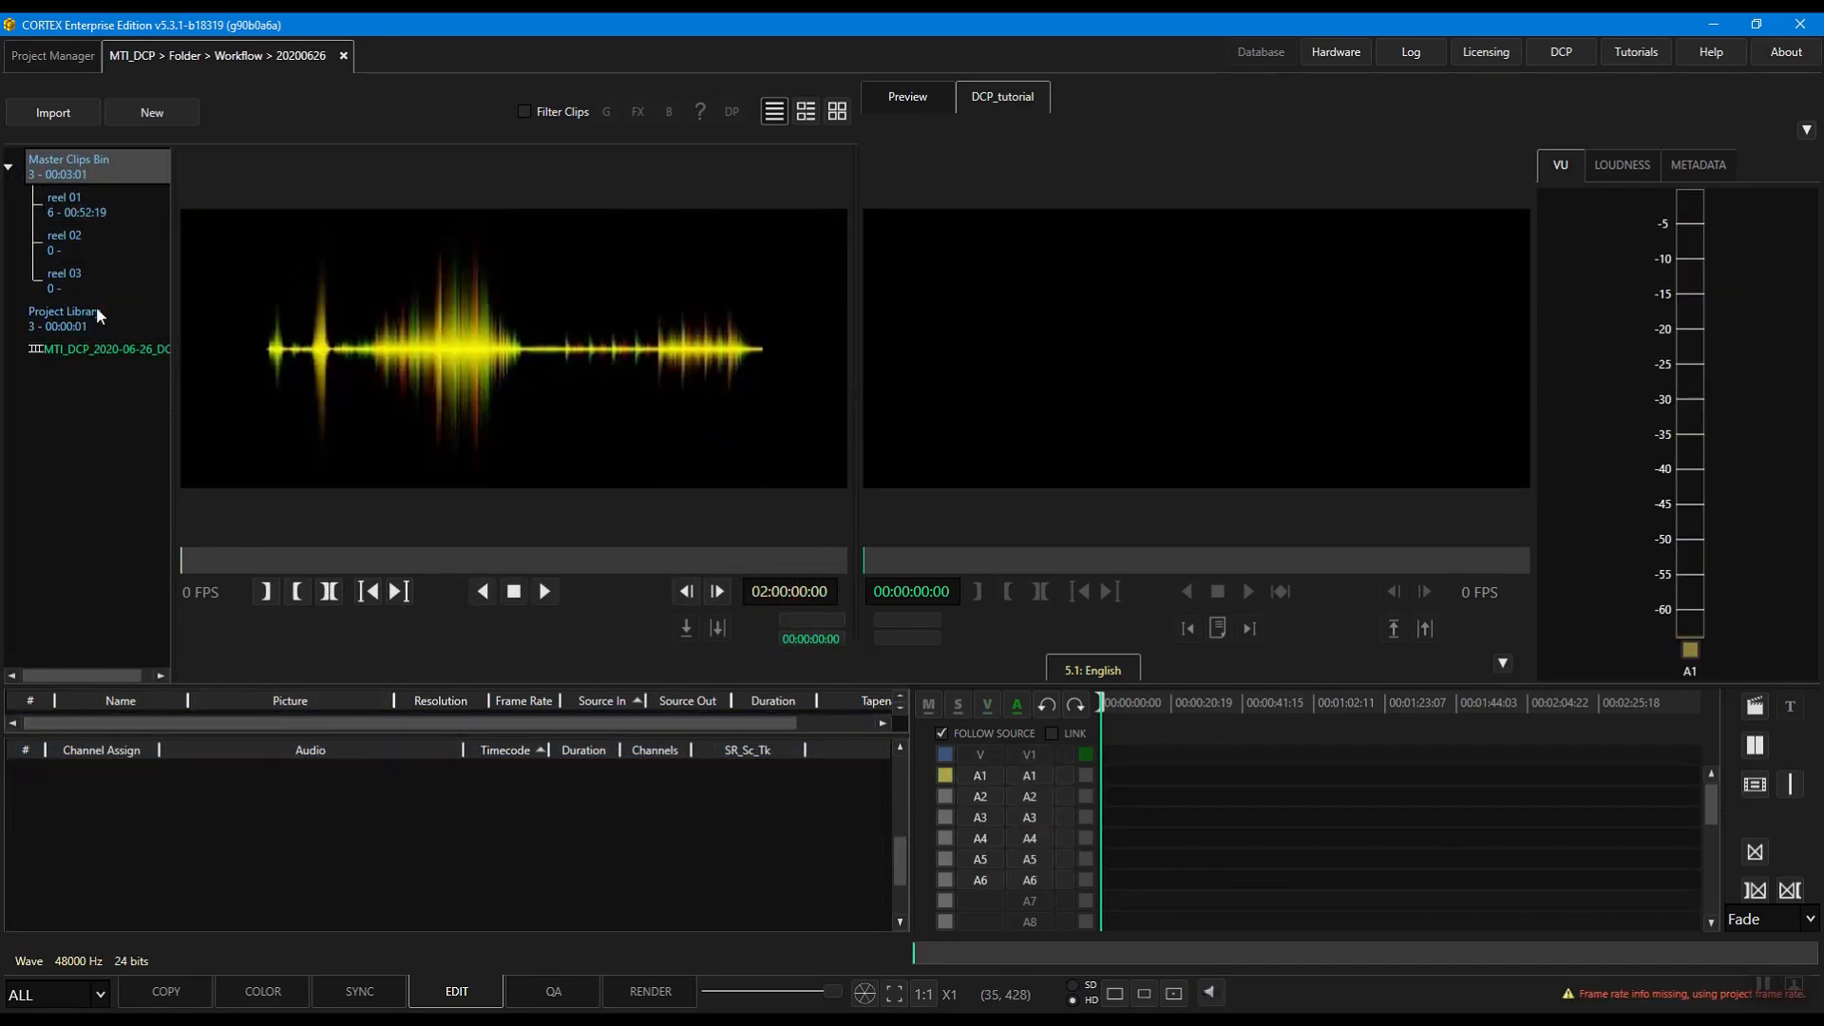
Put the six R3 audio clips into the reel 03 bin.
{"action": "left_click", "coordinate": [260, 841]}
{"action": "scroll", "coordinate": [266, 855], "scroll_direction": "down", "scroll_amount": 1}
{"action": "left_click", "coordinate": [271, 895], "text": "shift"}
{"action": "left_click_drag", "start_coordinate": [271, 895], "coordinate": [53, 275]}
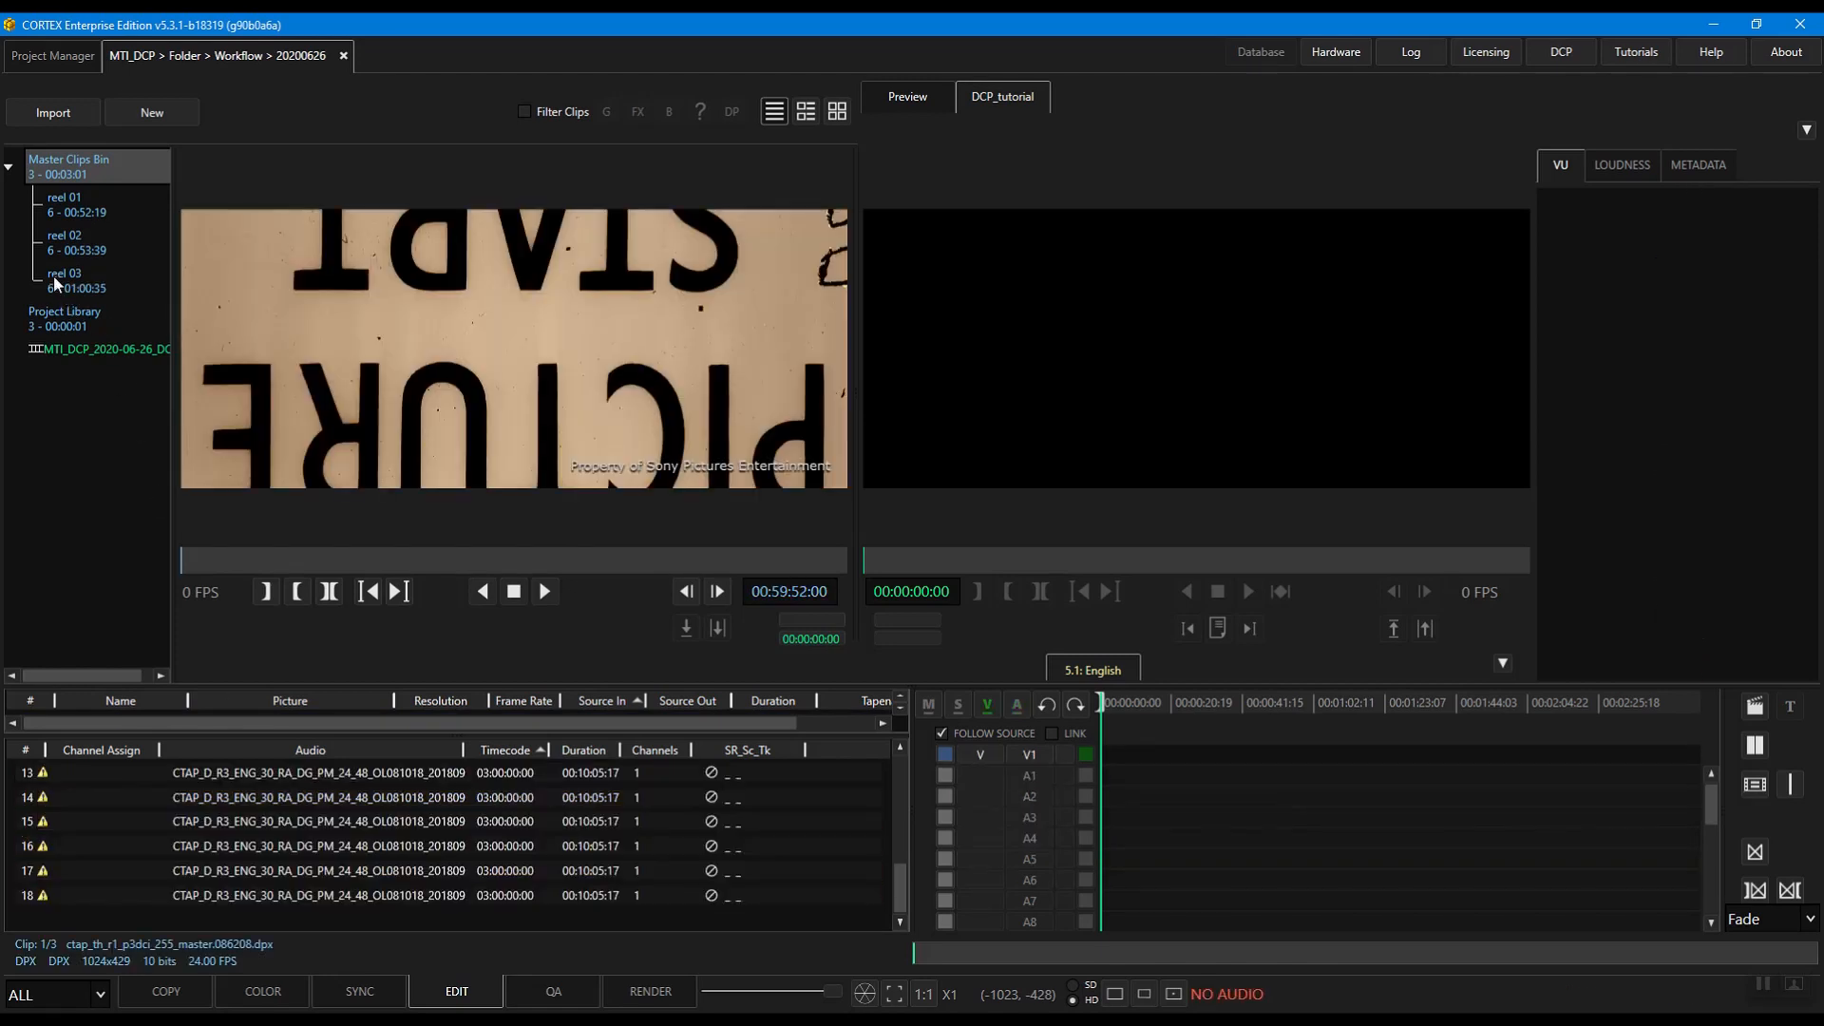
Enable clip filtering with the B option and enlarge the picture clip list to show all three reels.
{"action": "left_click", "coordinate": [524, 111]}
{"action": "left_click", "coordinate": [669, 111]}
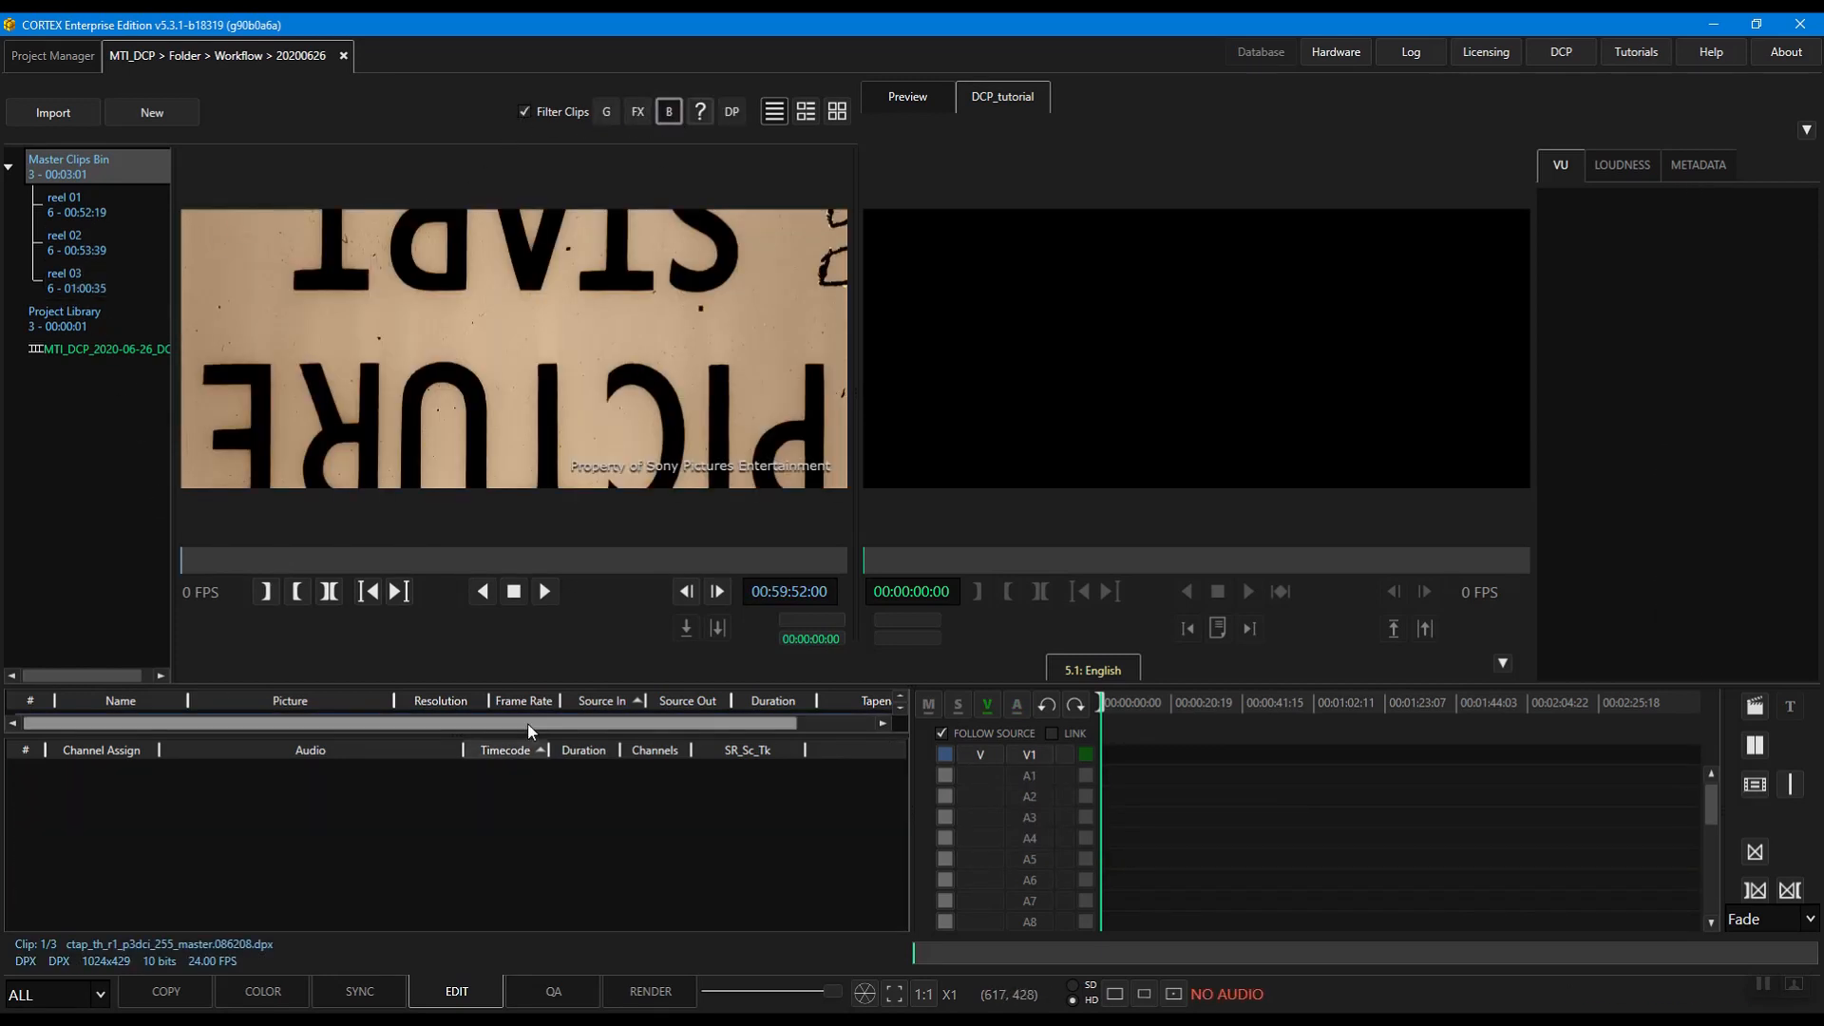
{"action": "left_click_drag", "start_coordinate": [525, 738], "coordinate": [522, 817]}
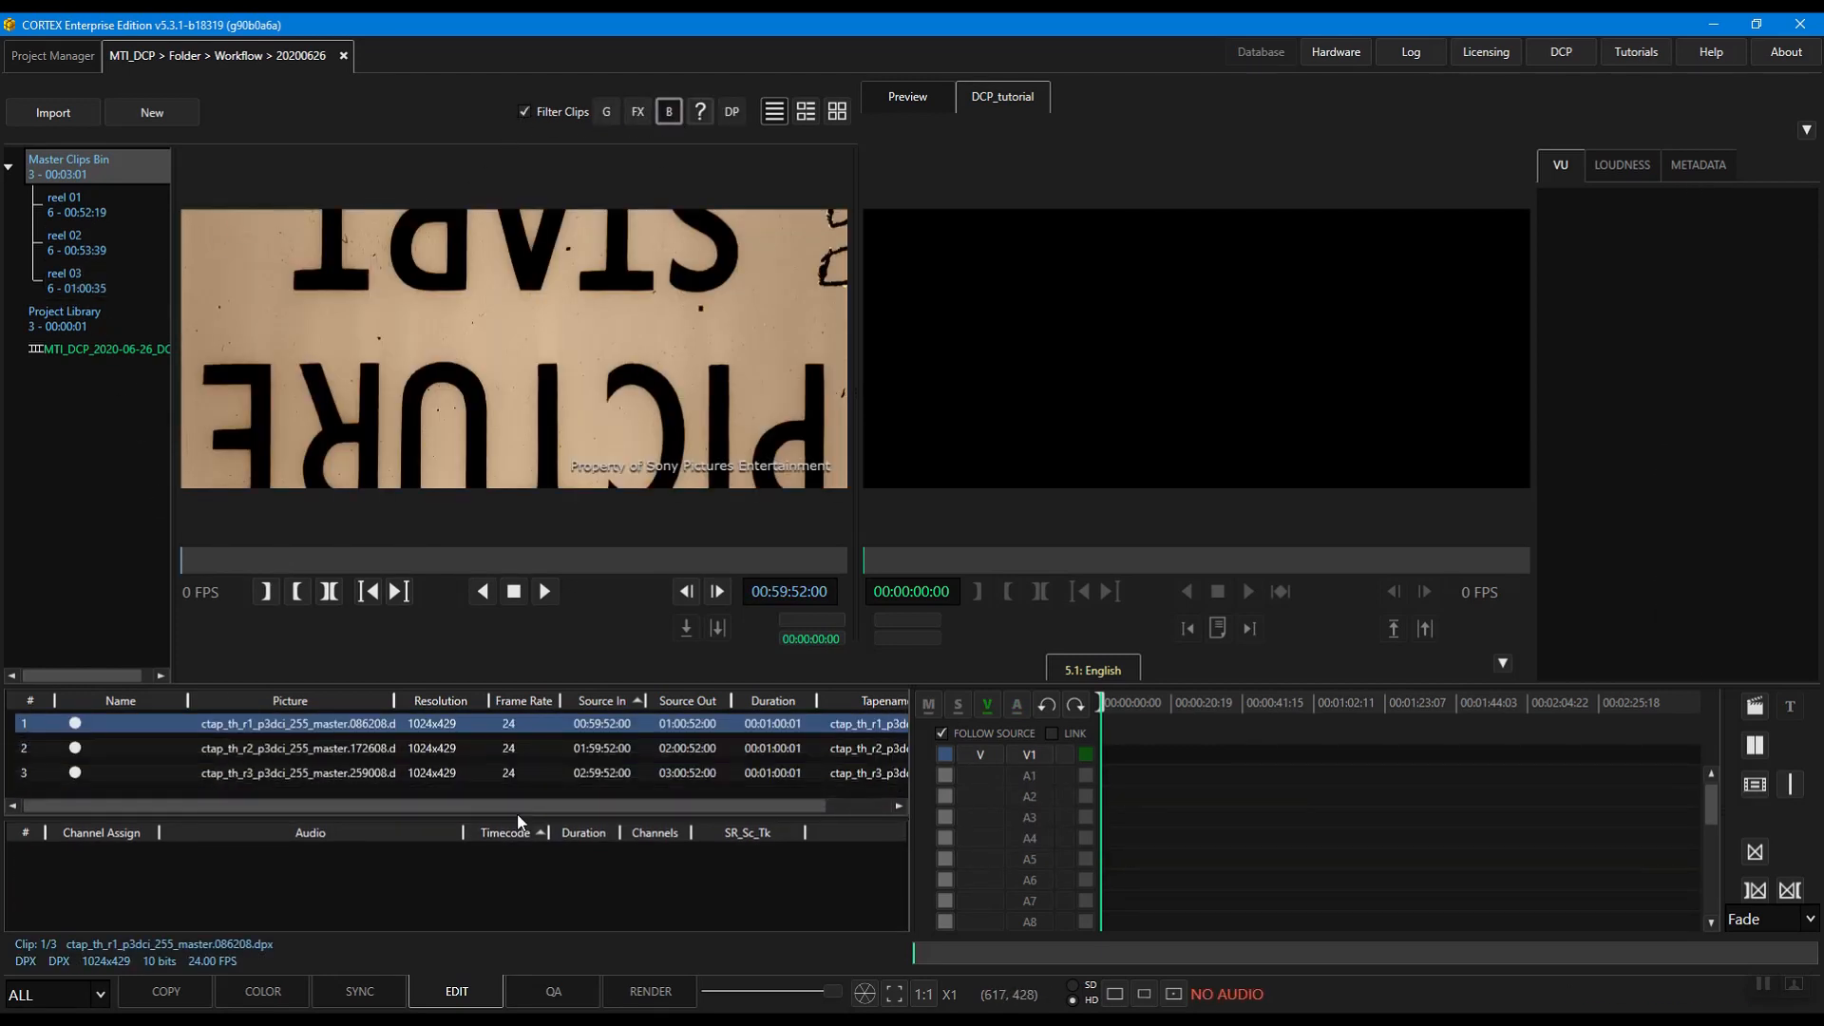
Mark the in point of the reel 1 picture clip at 01:00:00:00 and add the clip to the start of track V1.
{"action": "left_click", "coordinate": [490, 724]}
{"action": "type", "text": "1:00:00"}
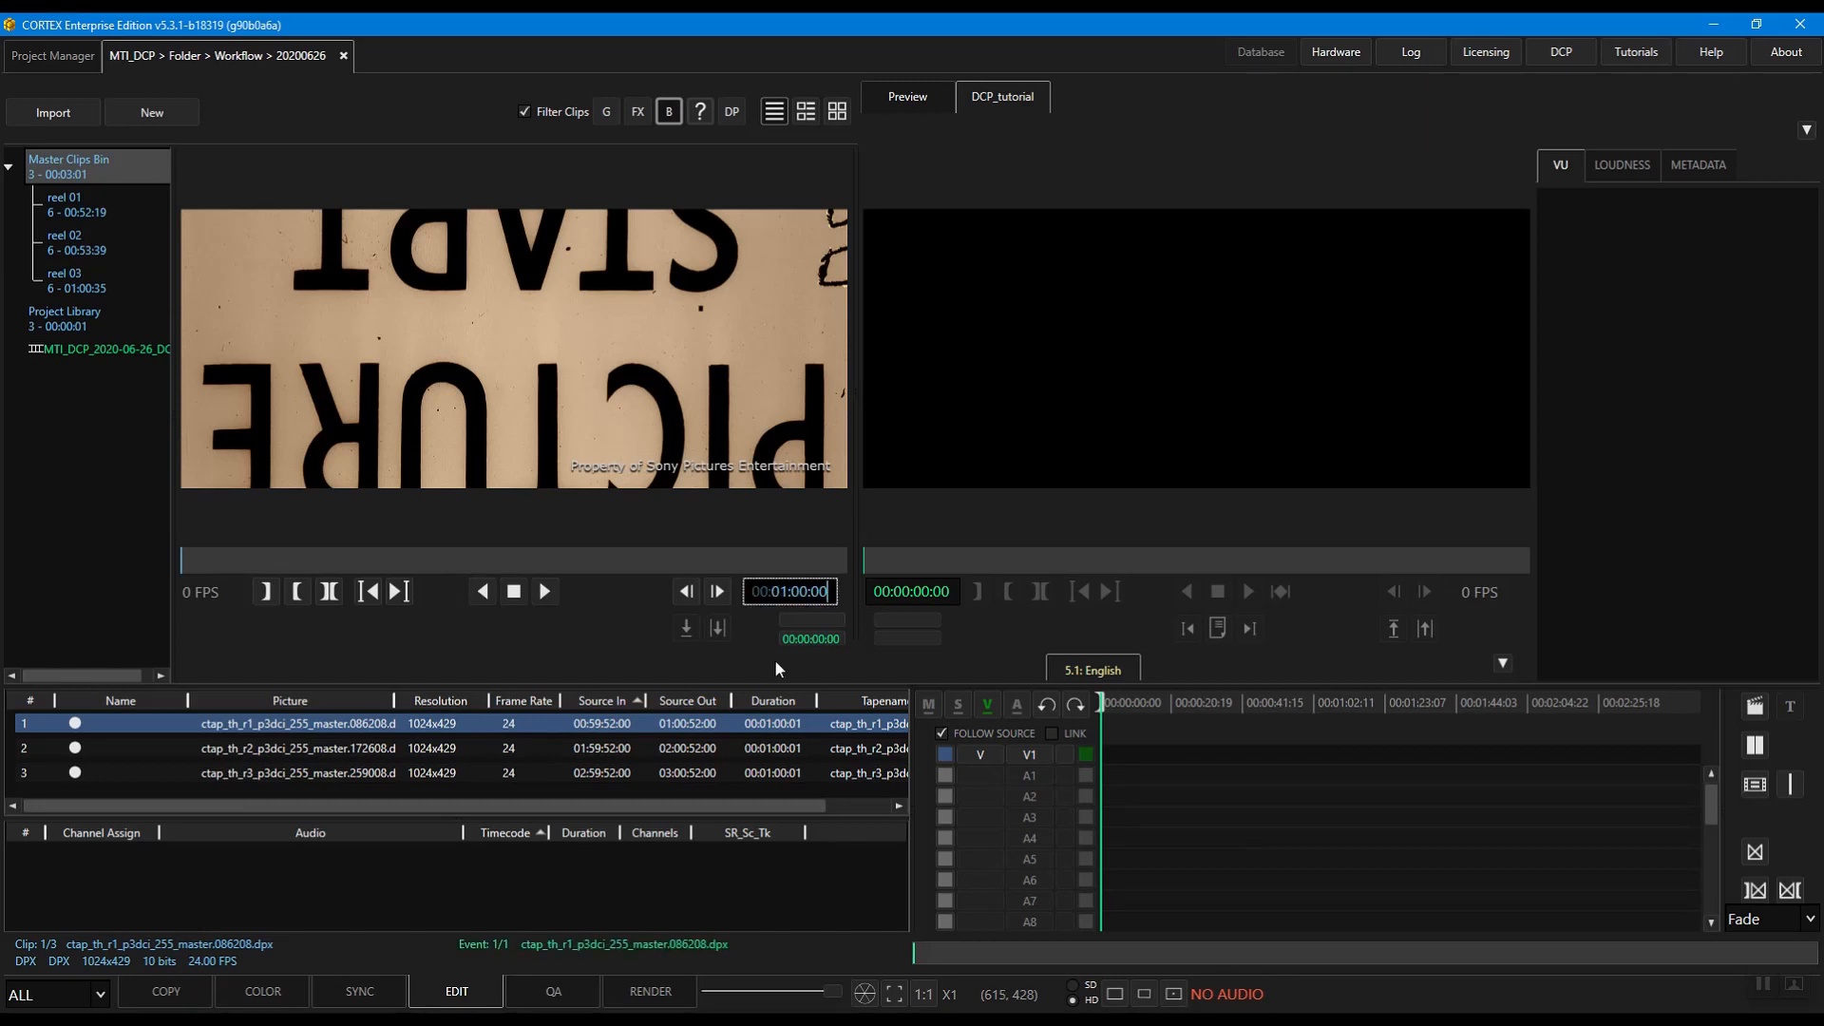
{"action": "type", "text": ":00"}
{"action": "key", "text": "Return"}
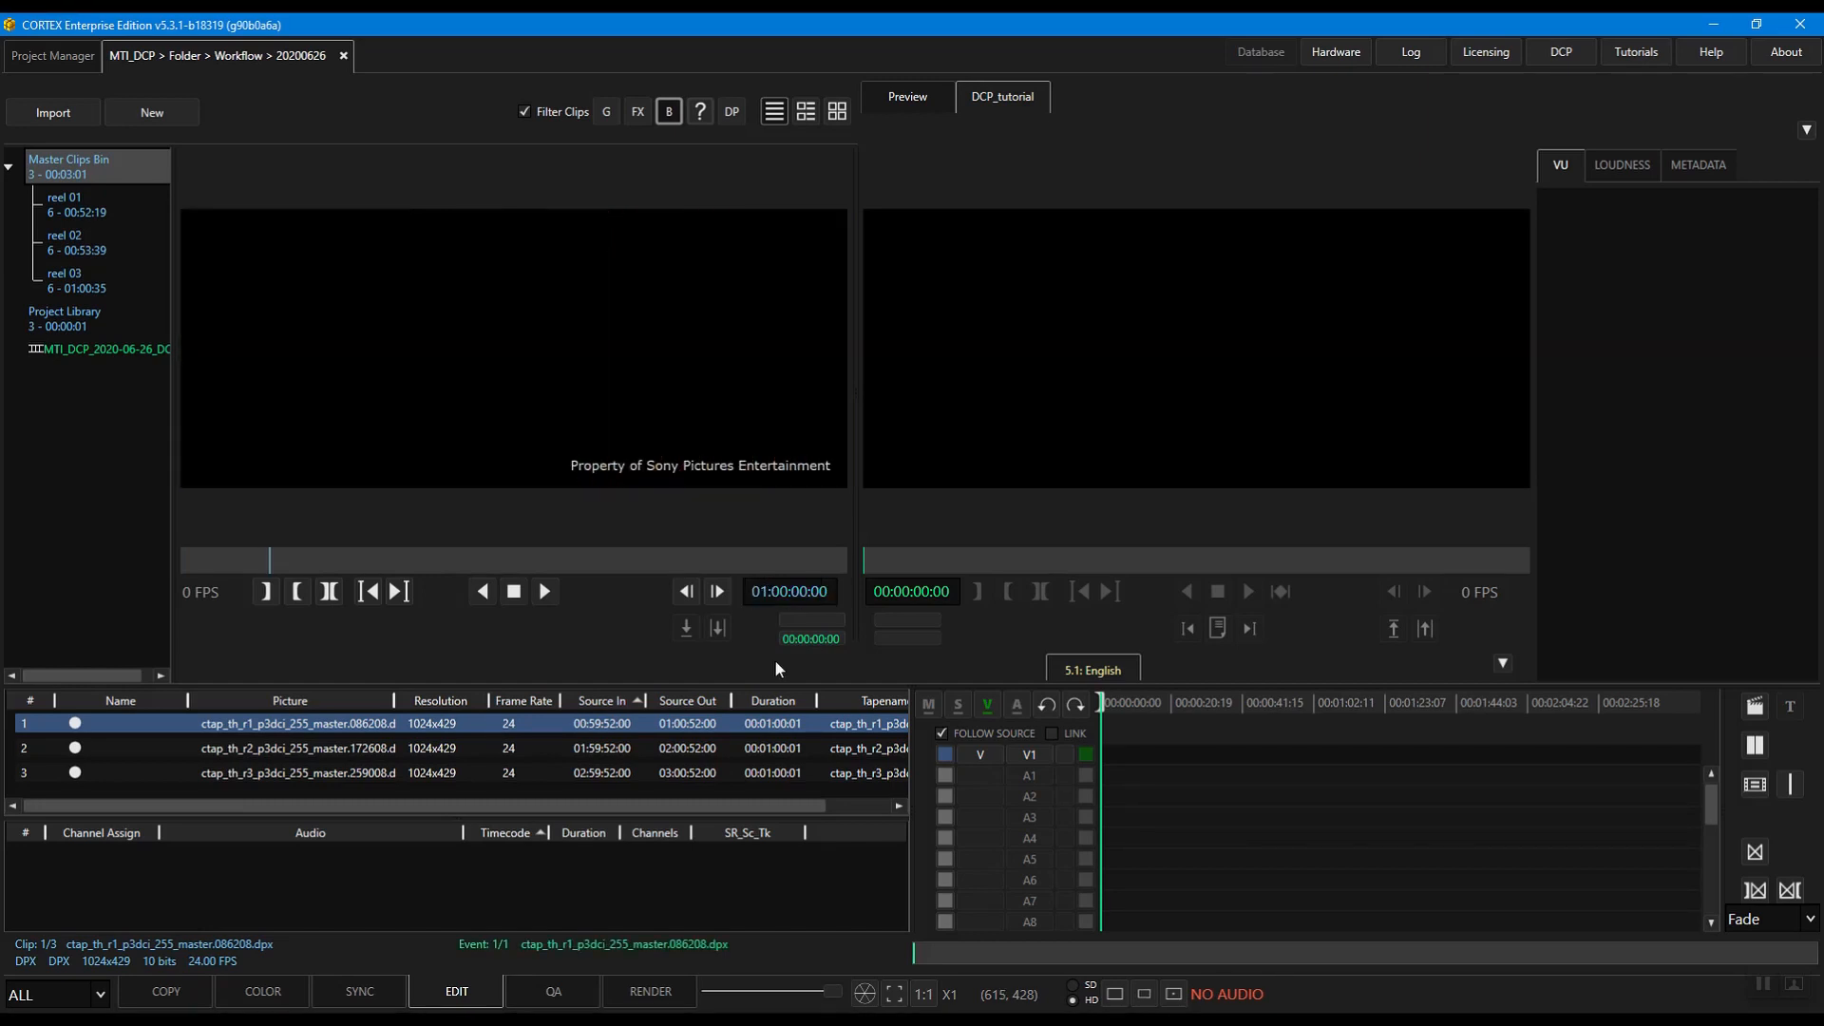
{"action": "key", "text": "i"}
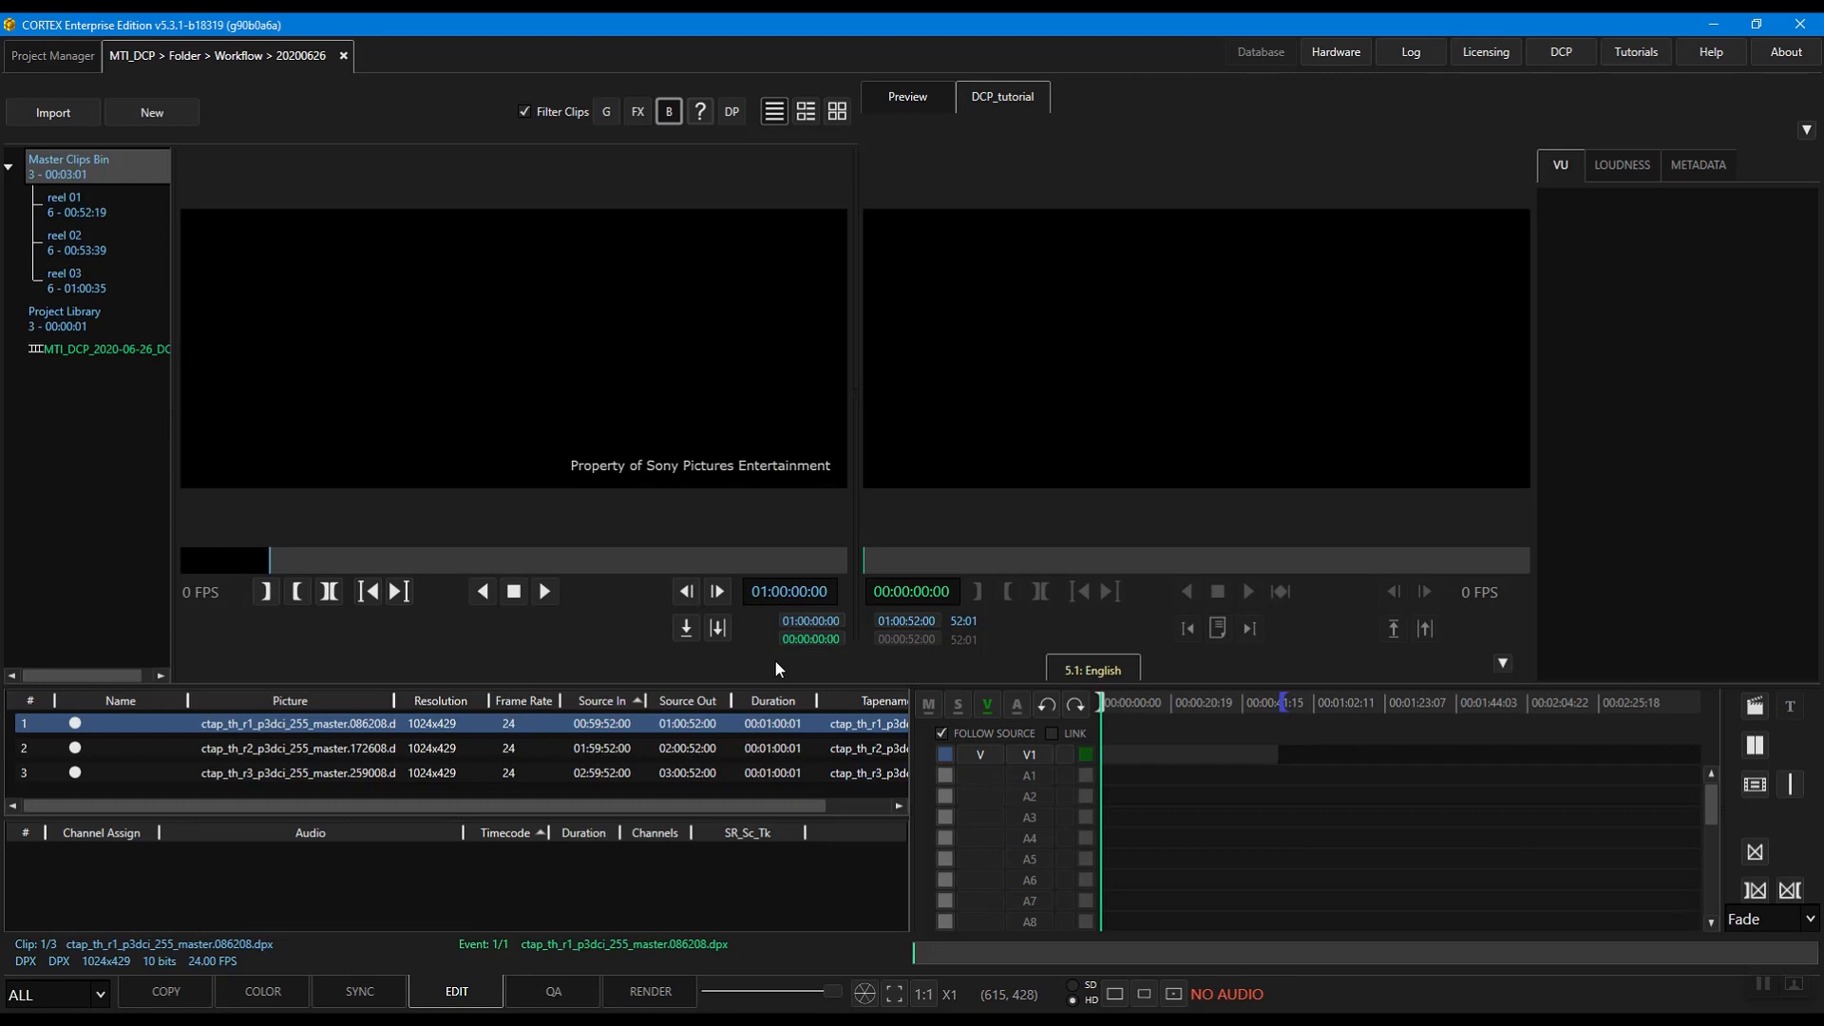
{"action": "left_click_drag", "start_coordinate": [662, 437], "coordinate": [1113, 756]}
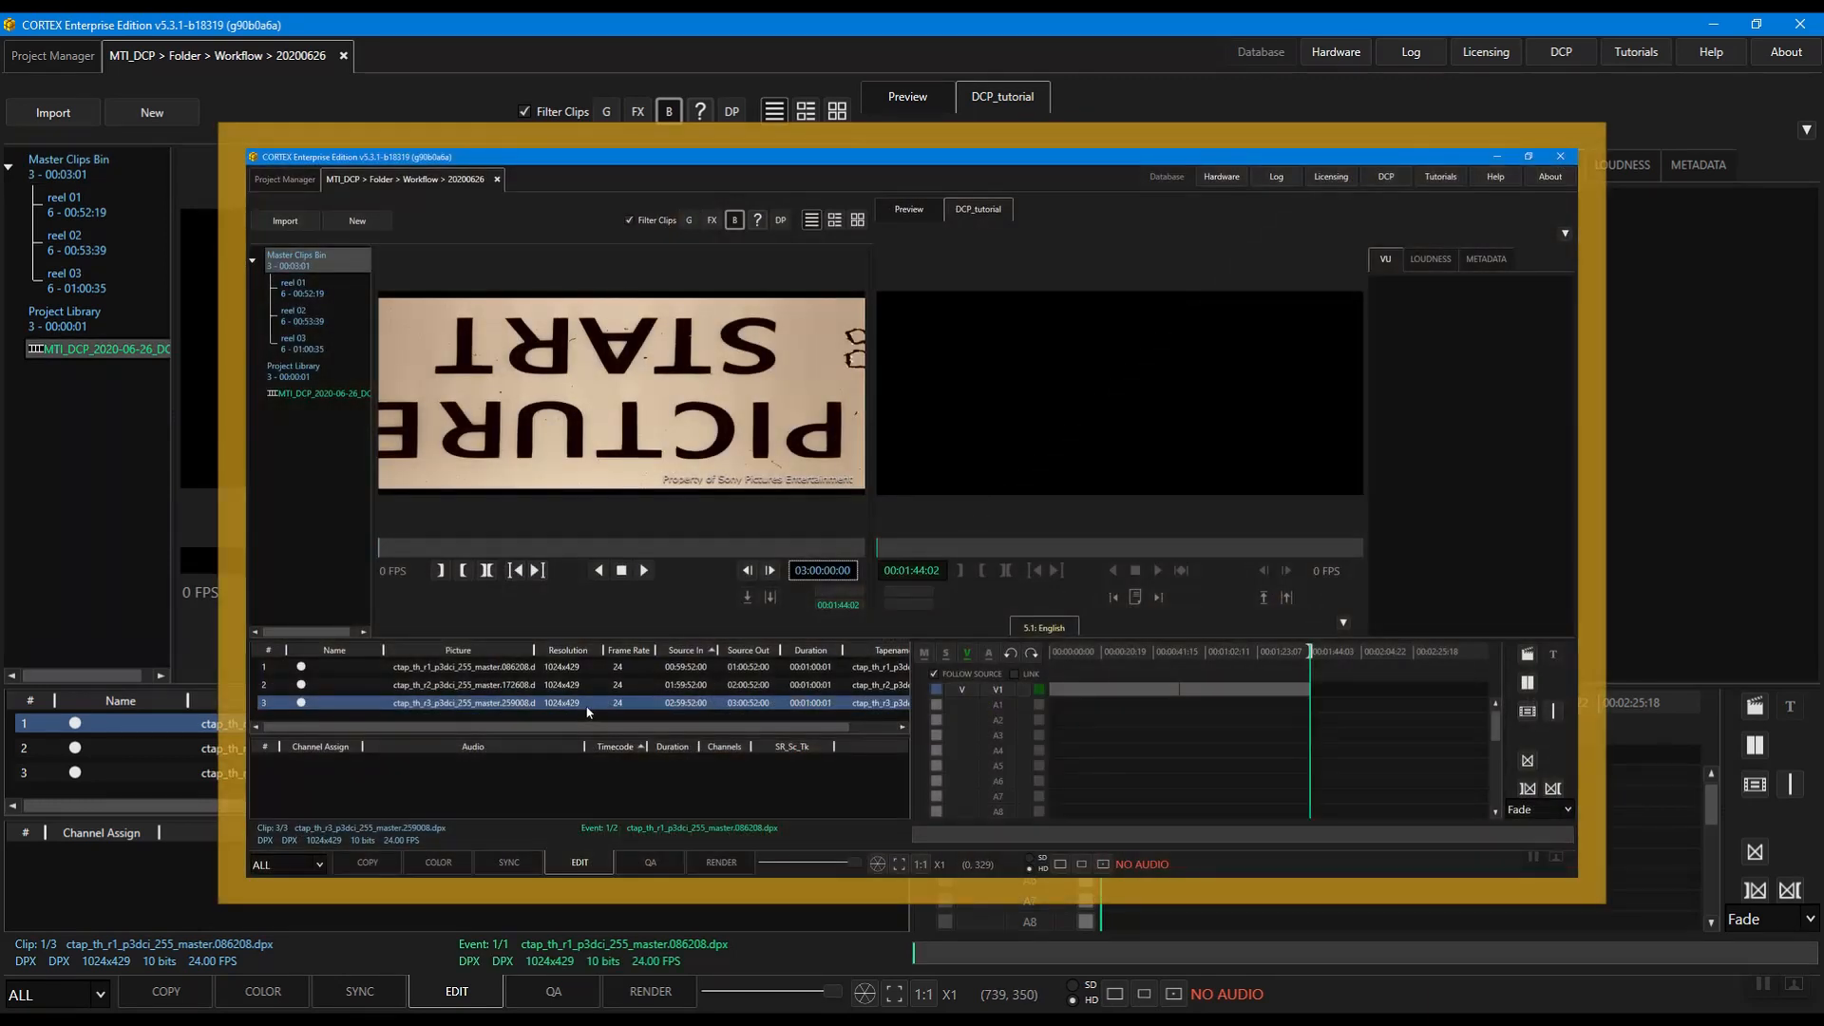
Mark the in point of the reel 3 picture clip at 03:00:00:00 and add it after reel 2 on track V1.
{"action": "key", "text": "Return"}
{"action": "key", "text": "i"}
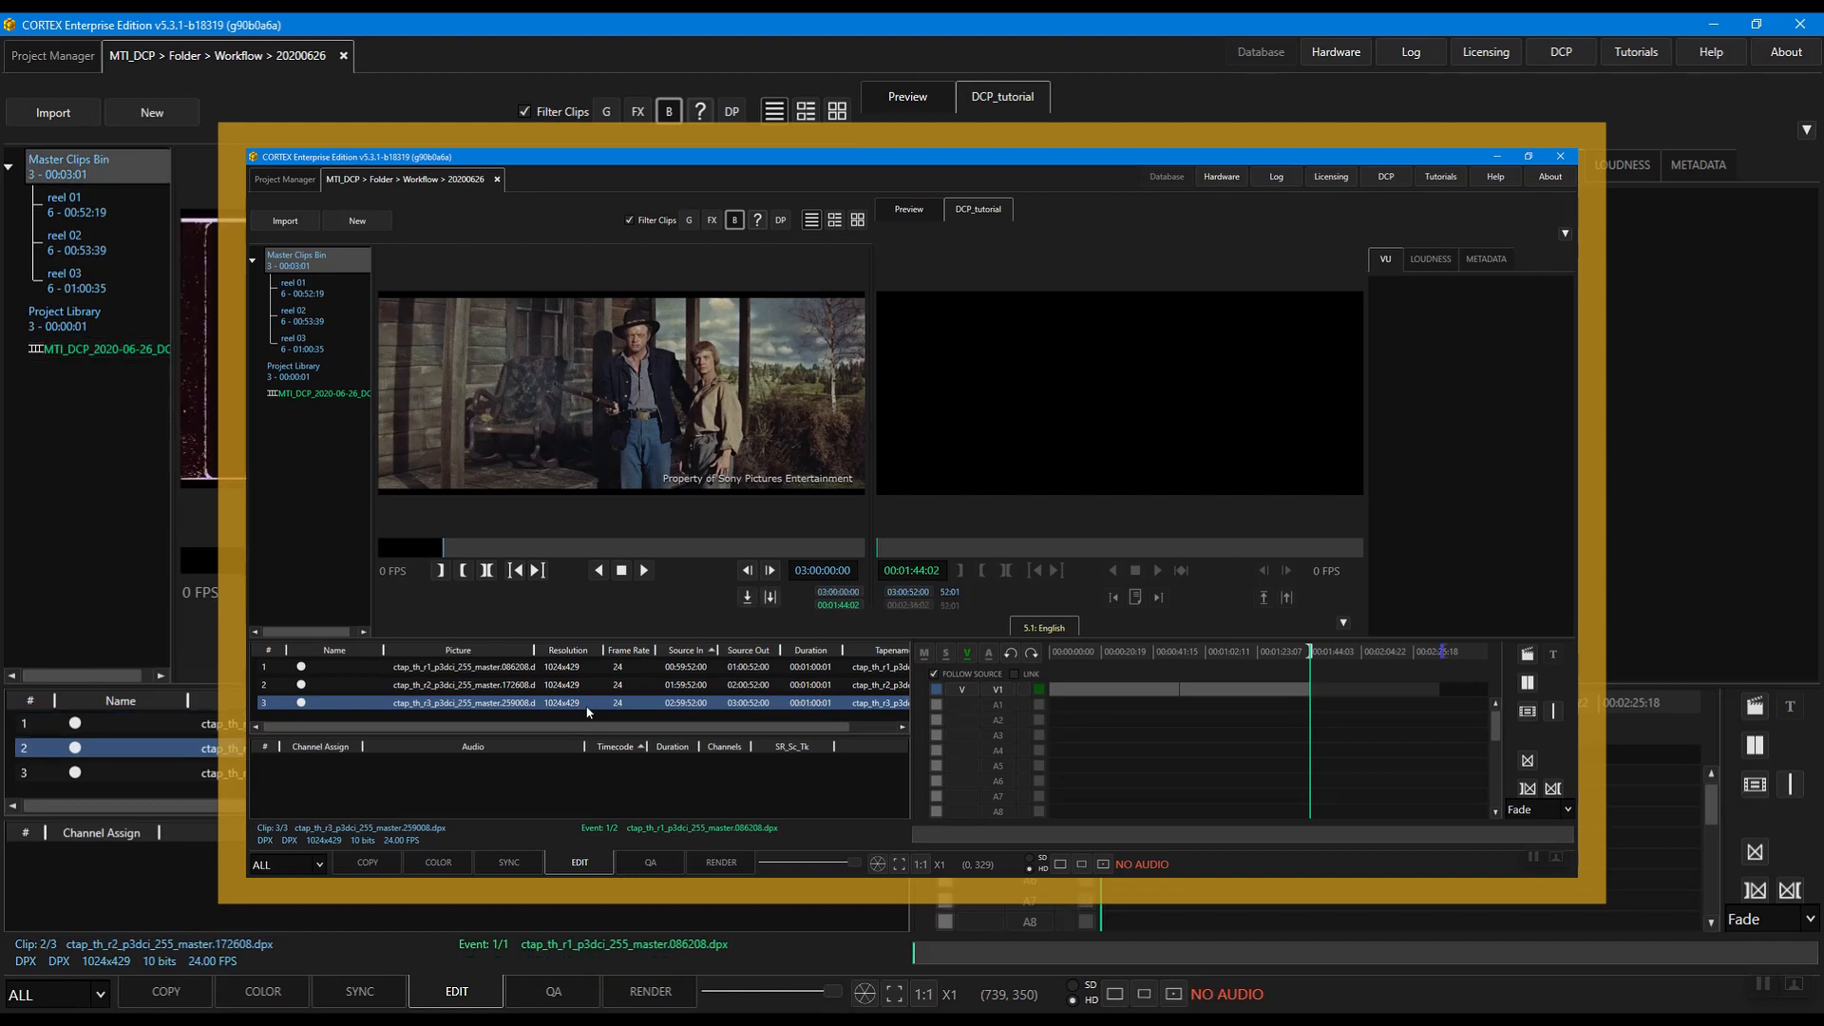
{"action": "key", "text": "b"}
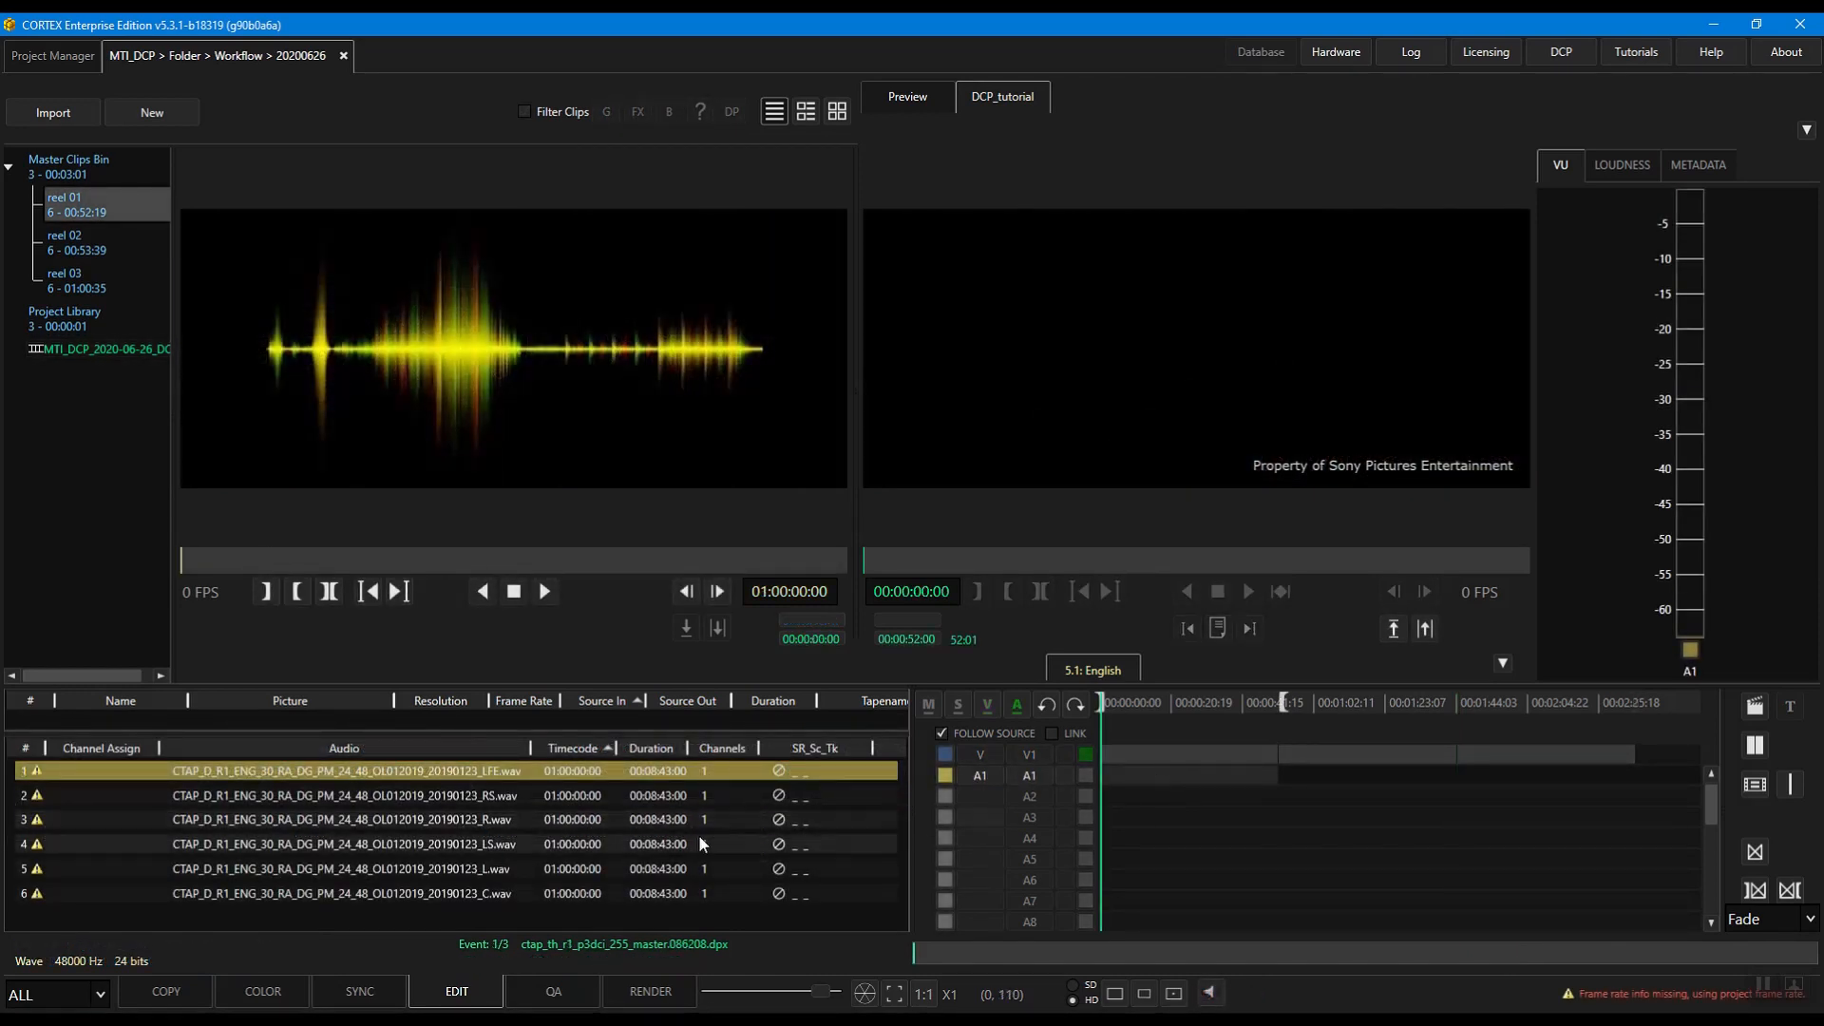
Select the reel 01 audio clips in the order L, R, C, LFE, LS, RS to assign them to channels A1 to A6.
{"action": "left_click", "coordinate": [469, 870]}
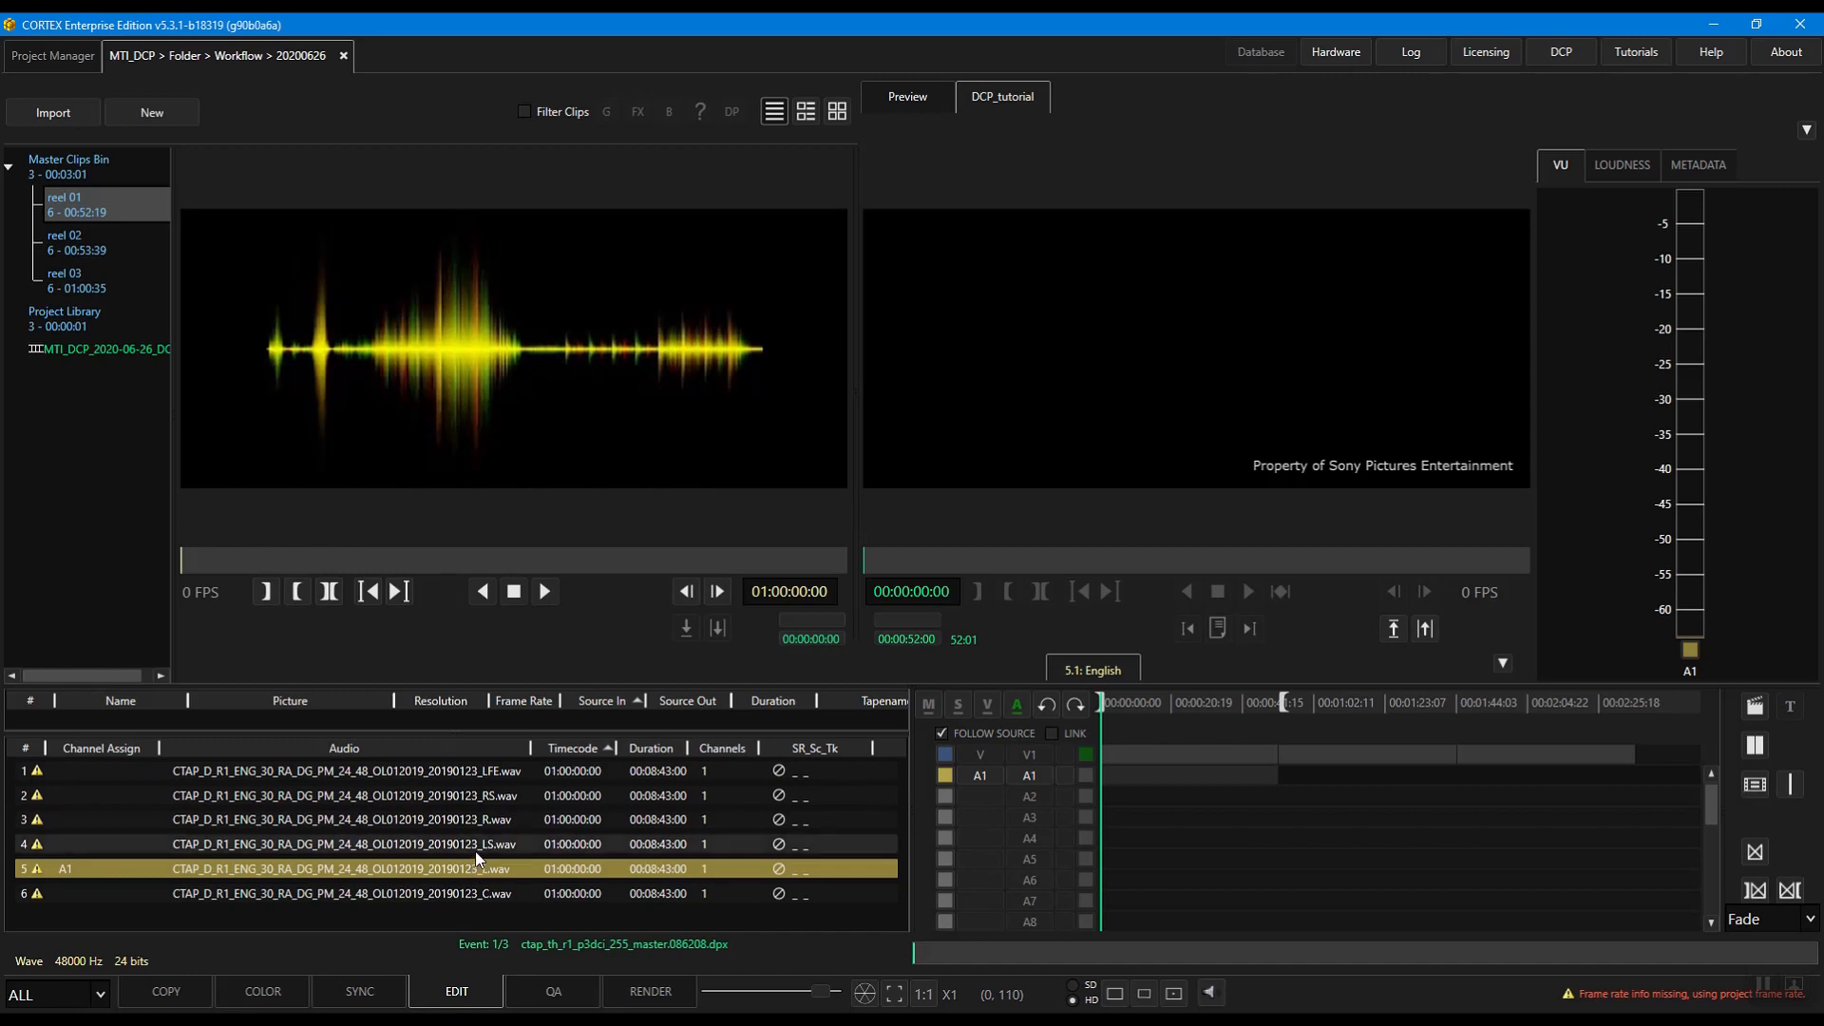
{"action": "left_click", "coordinate": [483, 824], "text": "ctrl"}
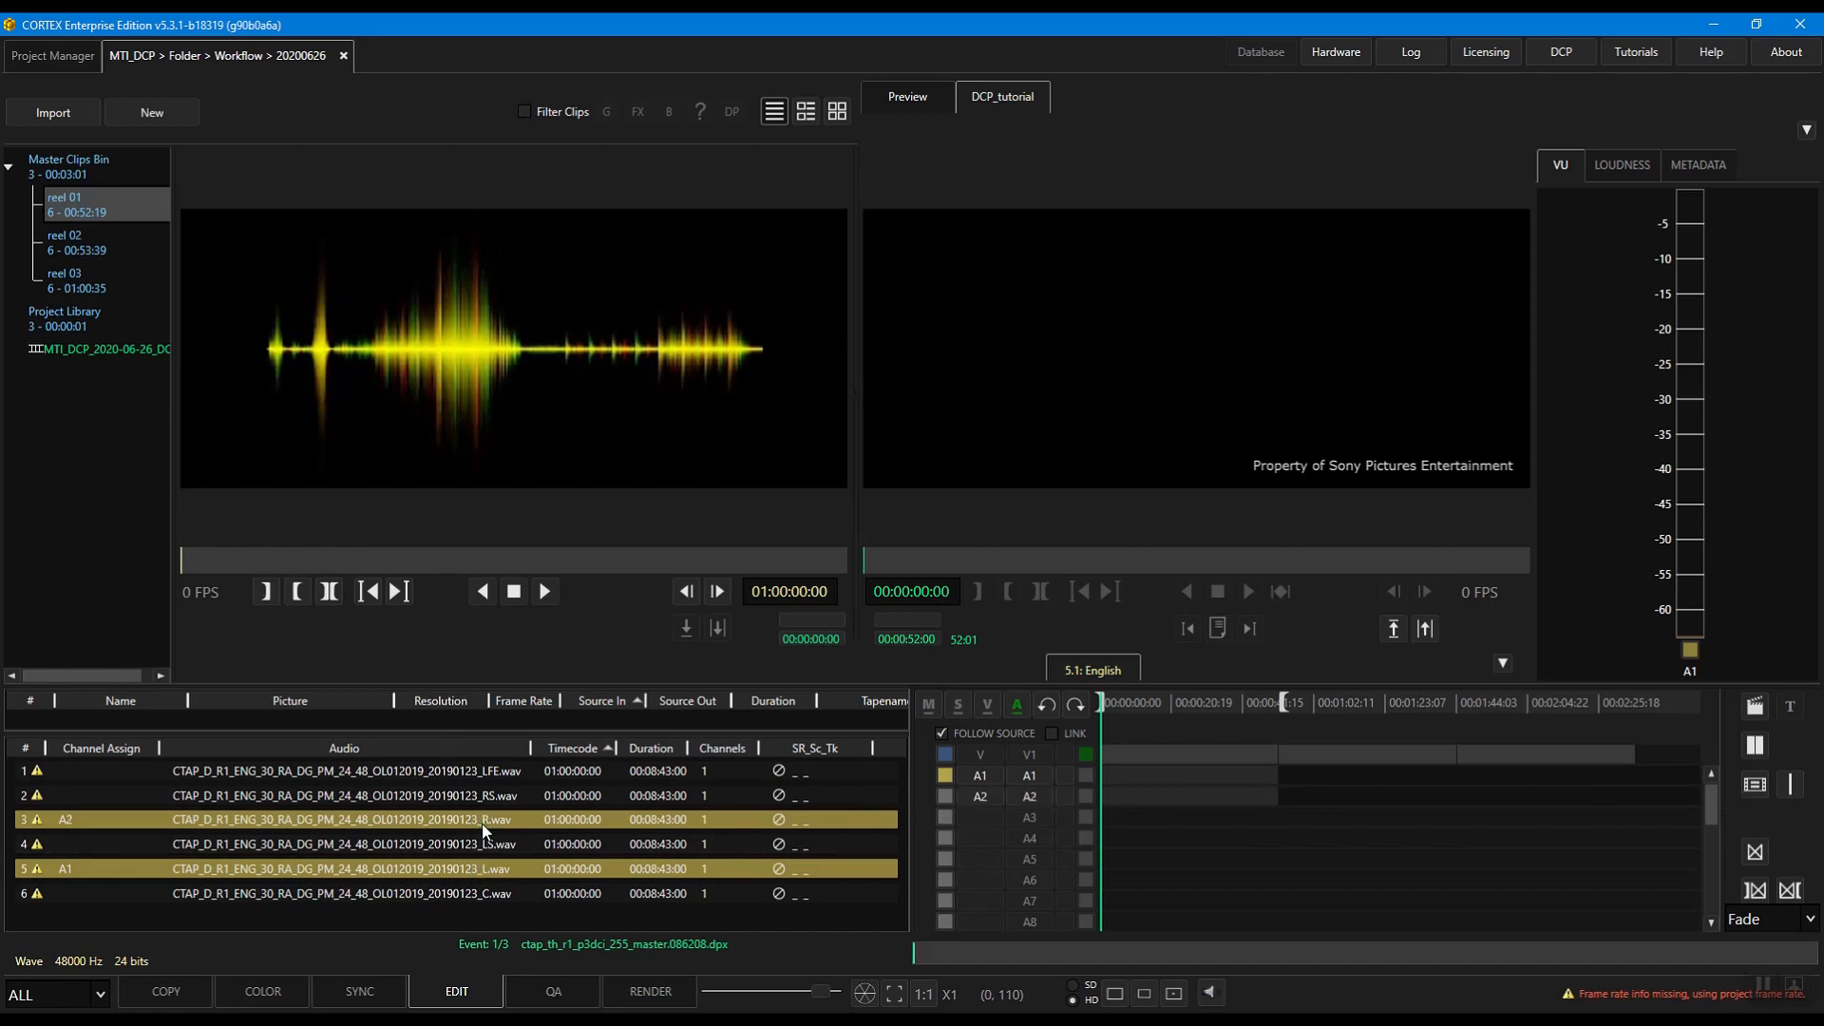
{"action": "left_click", "coordinate": [482, 893], "text": "ctrl"}
{"action": "left_click", "coordinate": [500, 769], "text": "ctrl"}
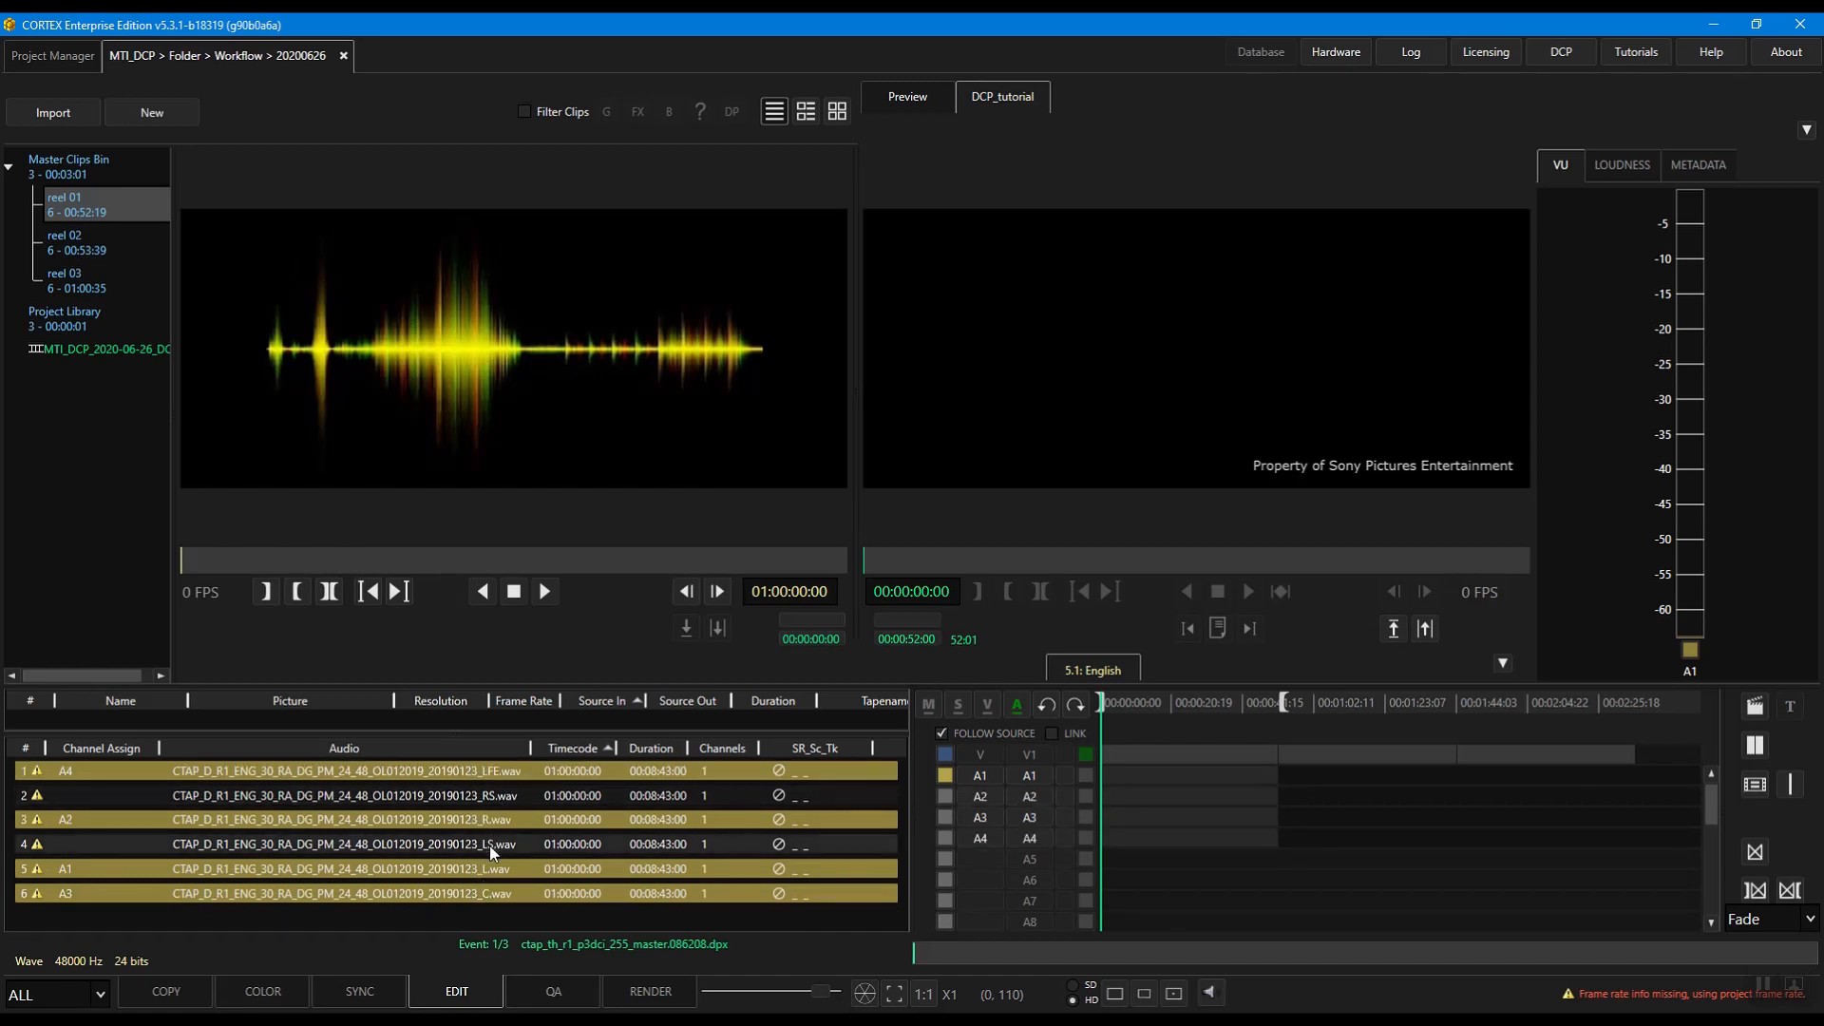
{"action": "left_click", "coordinate": [494, 846], "text": "ctrl"}
{"action": "left_click", "coordinate": [495, 798], "text": "ctrl"}
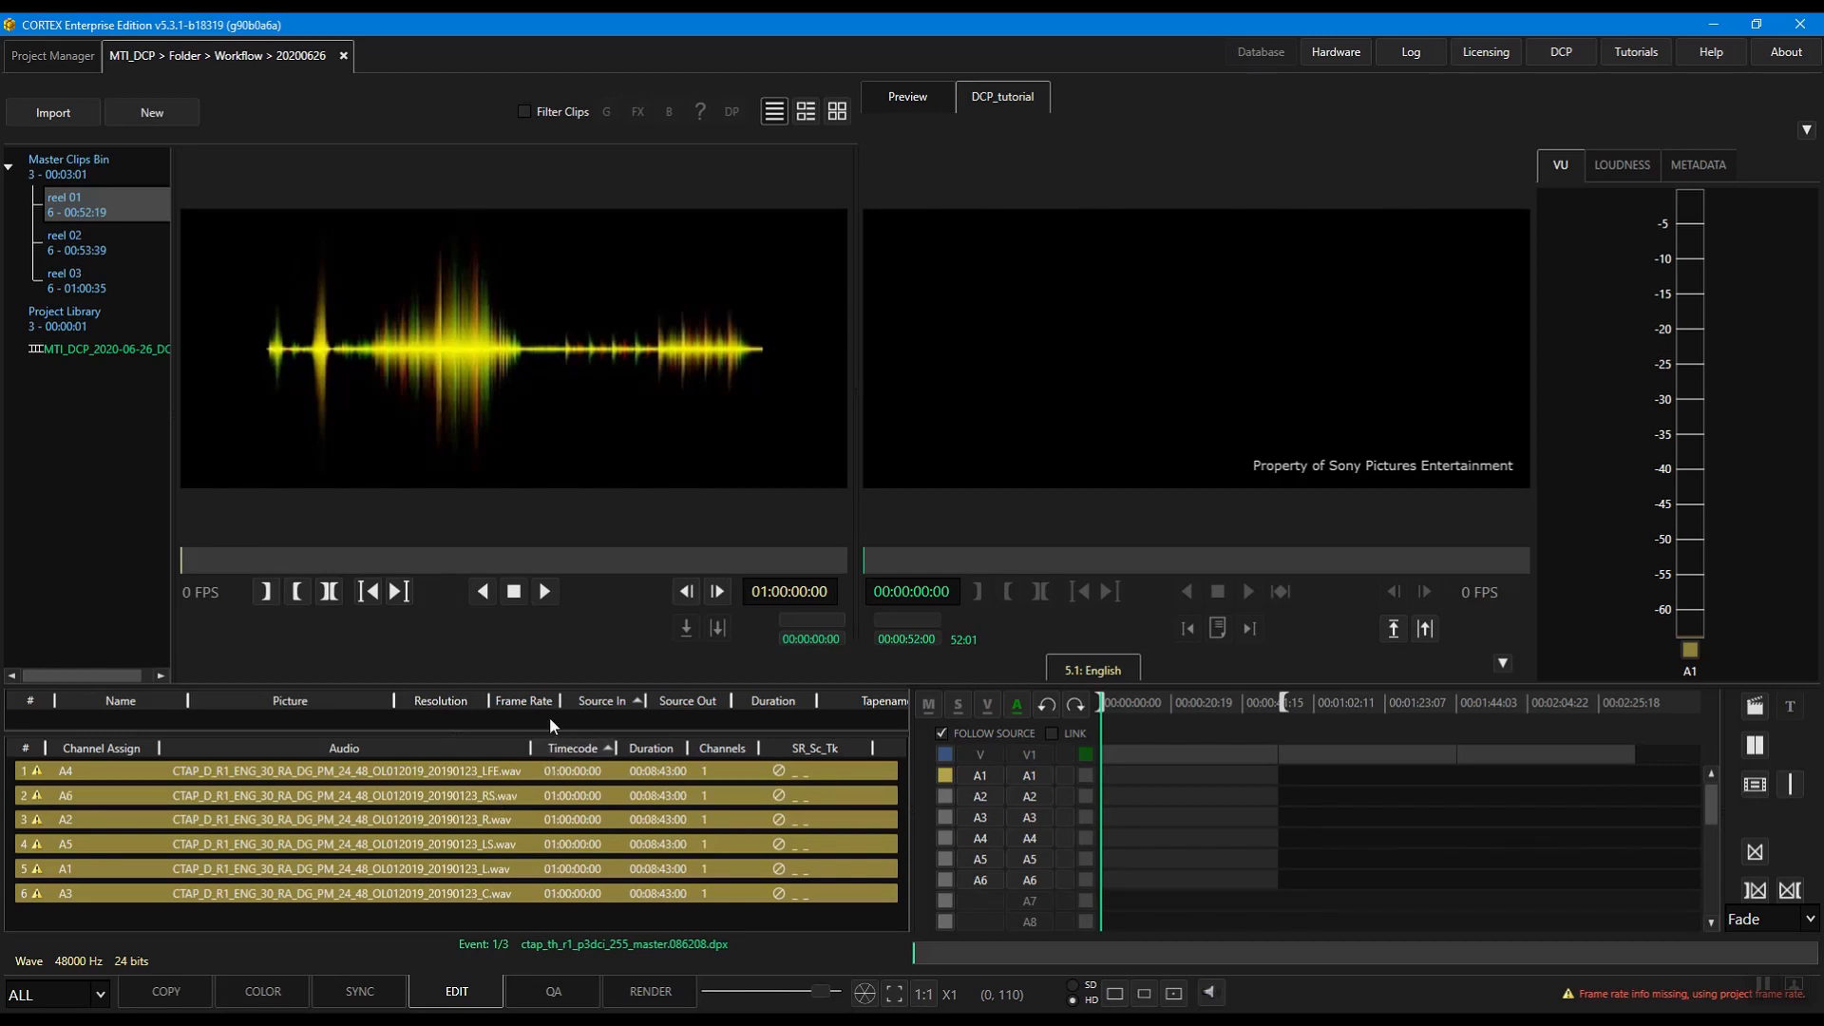
Mark the reel 01 audio's in point at 01:00:08:00, add it beneath the first picture reel, and open the reel 02 bin.
{"action": "type", "text": "010008"}
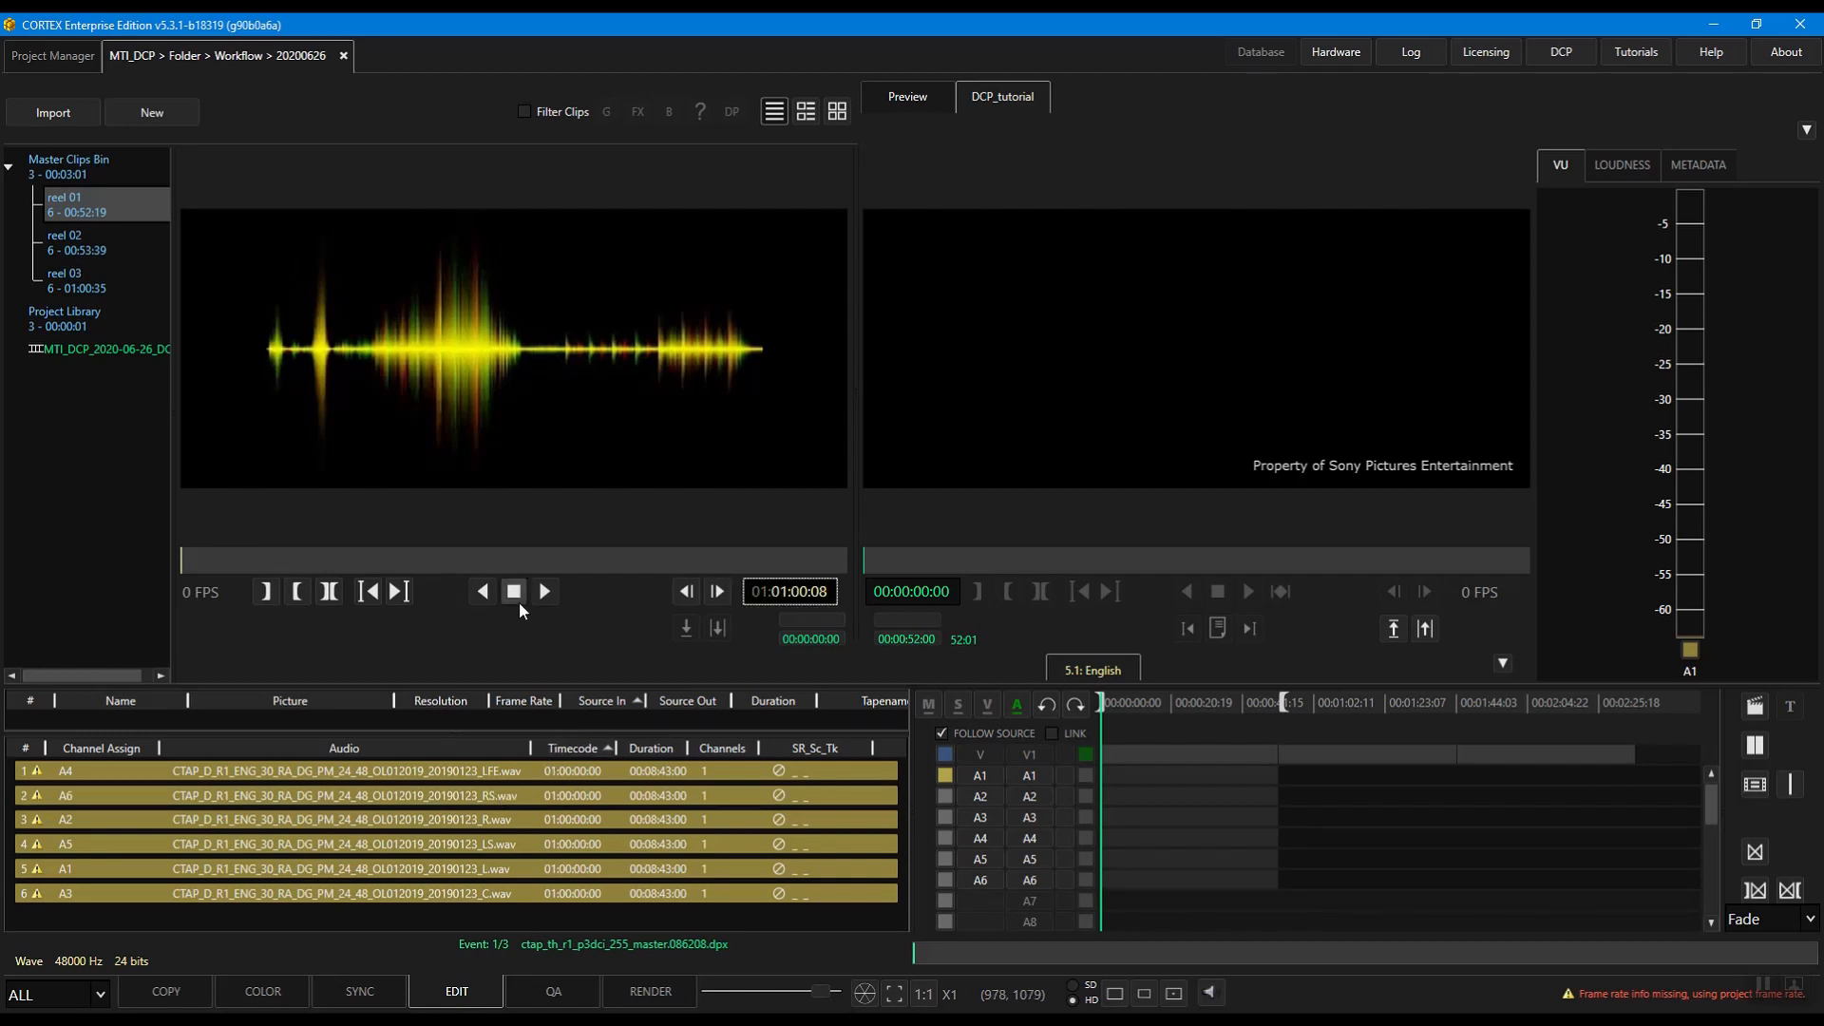
{"action": "key", "text": "Return"}
{"action": "key", "text": "i"}
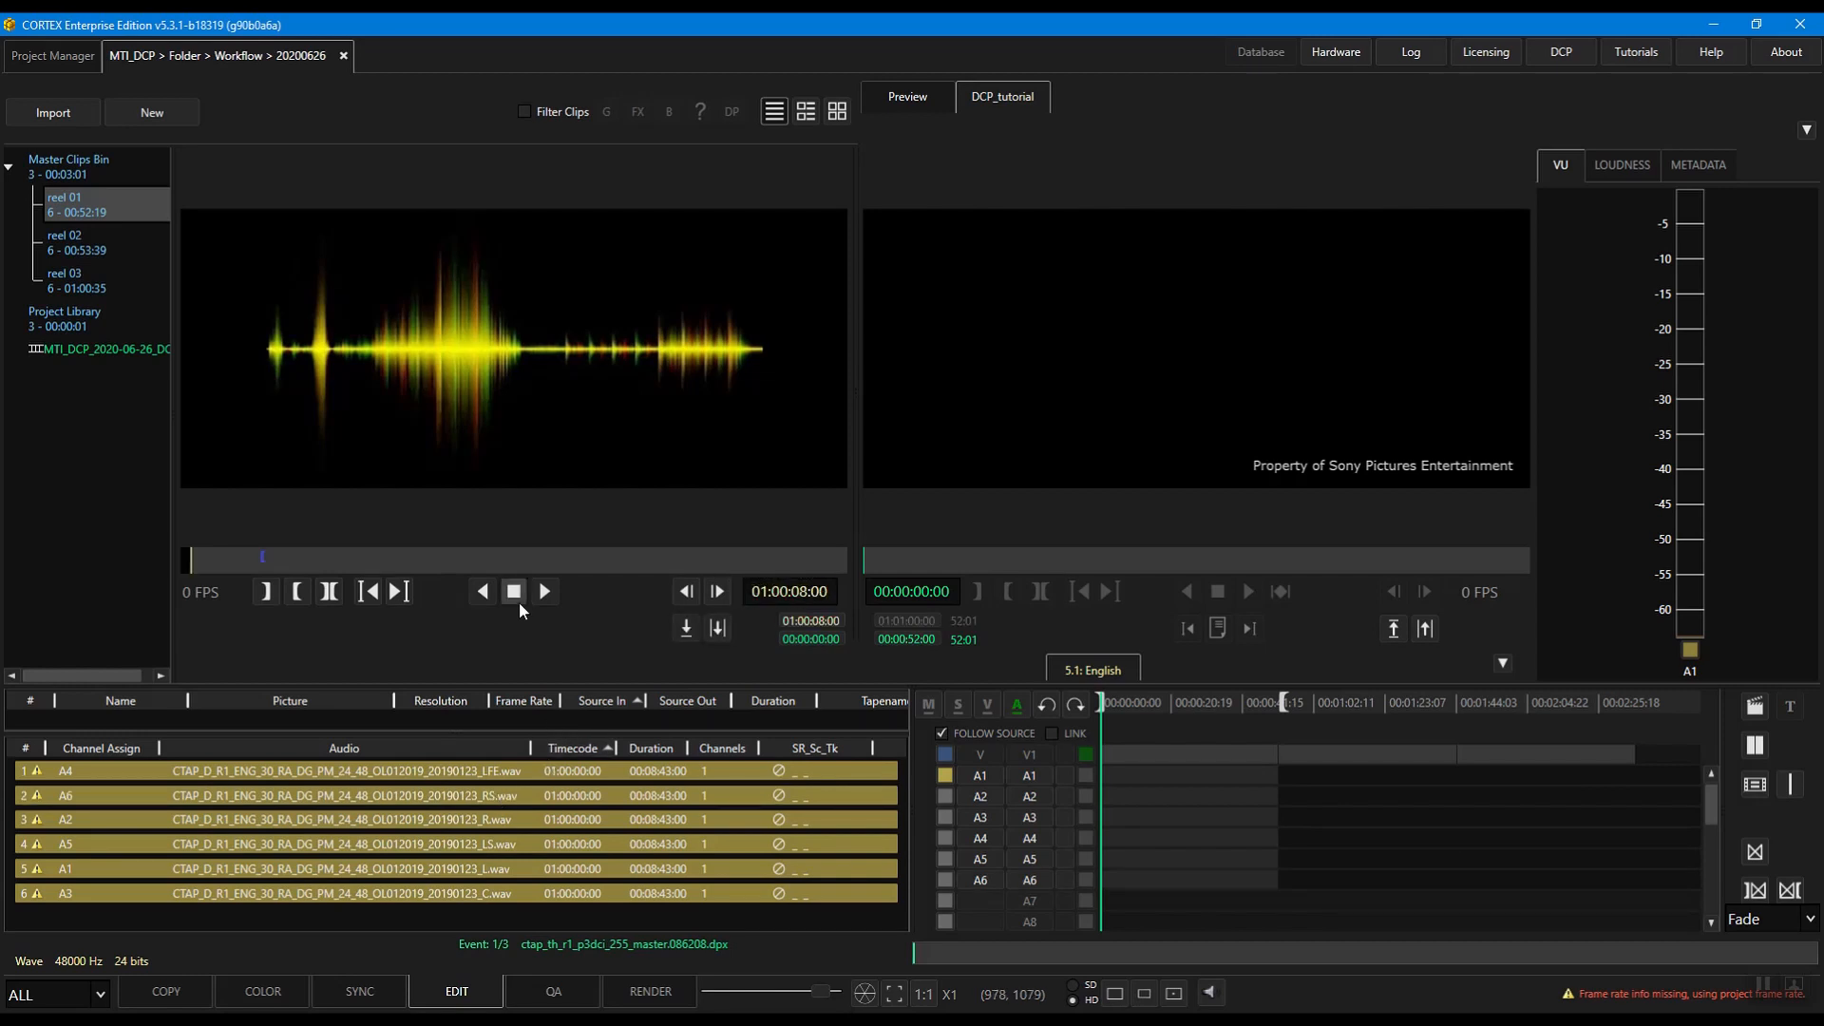
{"action": "key", "text": "b"}
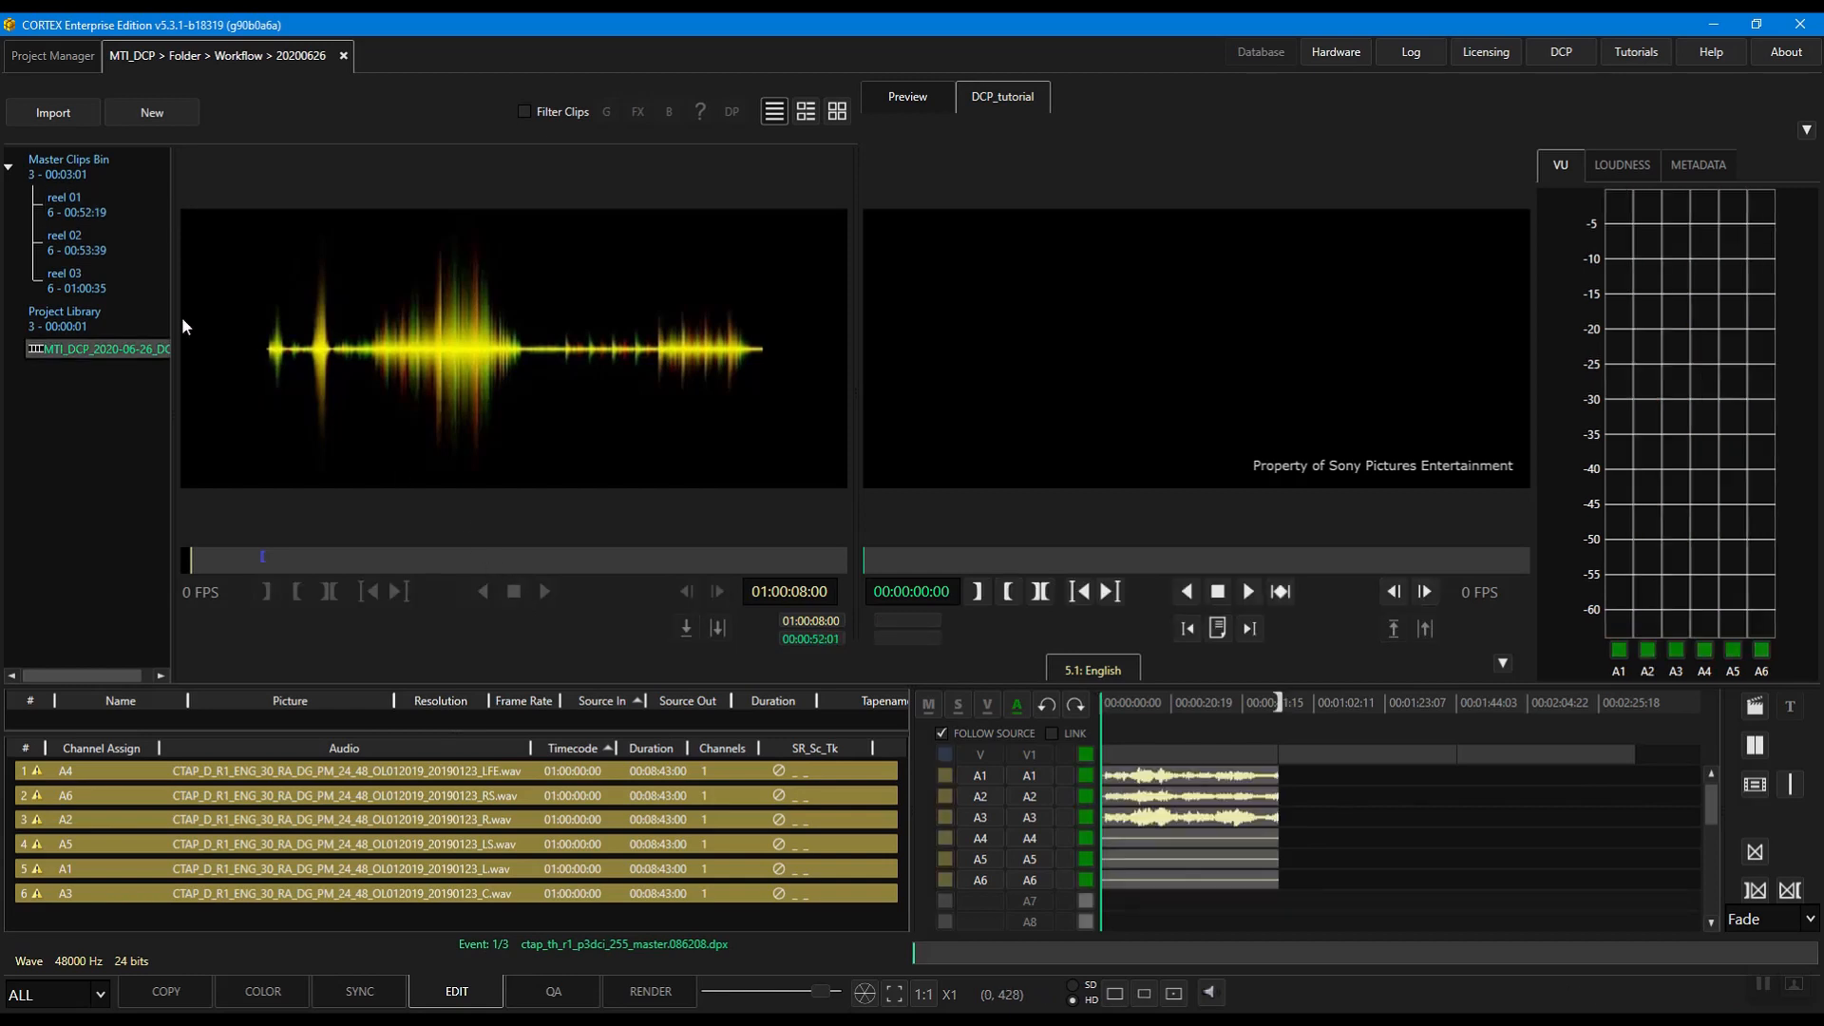
{"action": "left_click", "coordinate": [64, 243]}
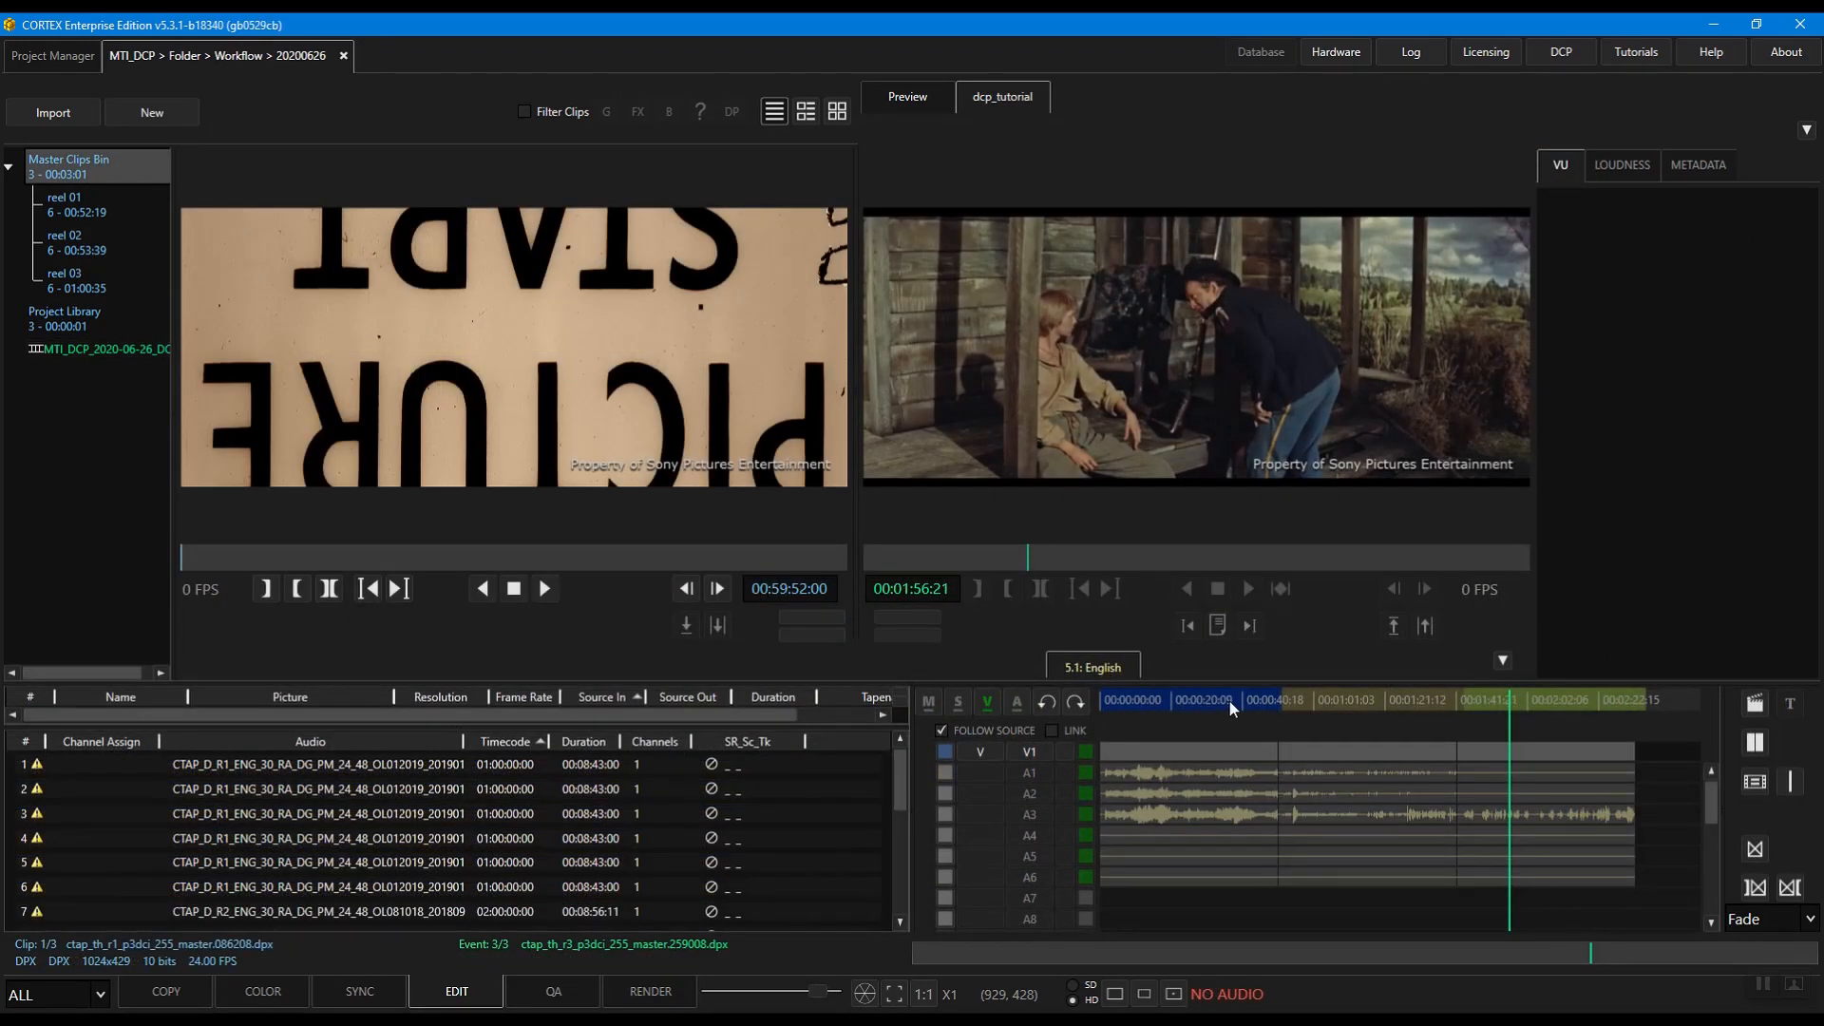
Render the MTI_DCP composition with the dcp_tutorial deliverable, overriding the output path with D:\source_media\imf_sdr\imf_2_trimmed.
{"action": "left_click", "coordinate": [133, 349]}
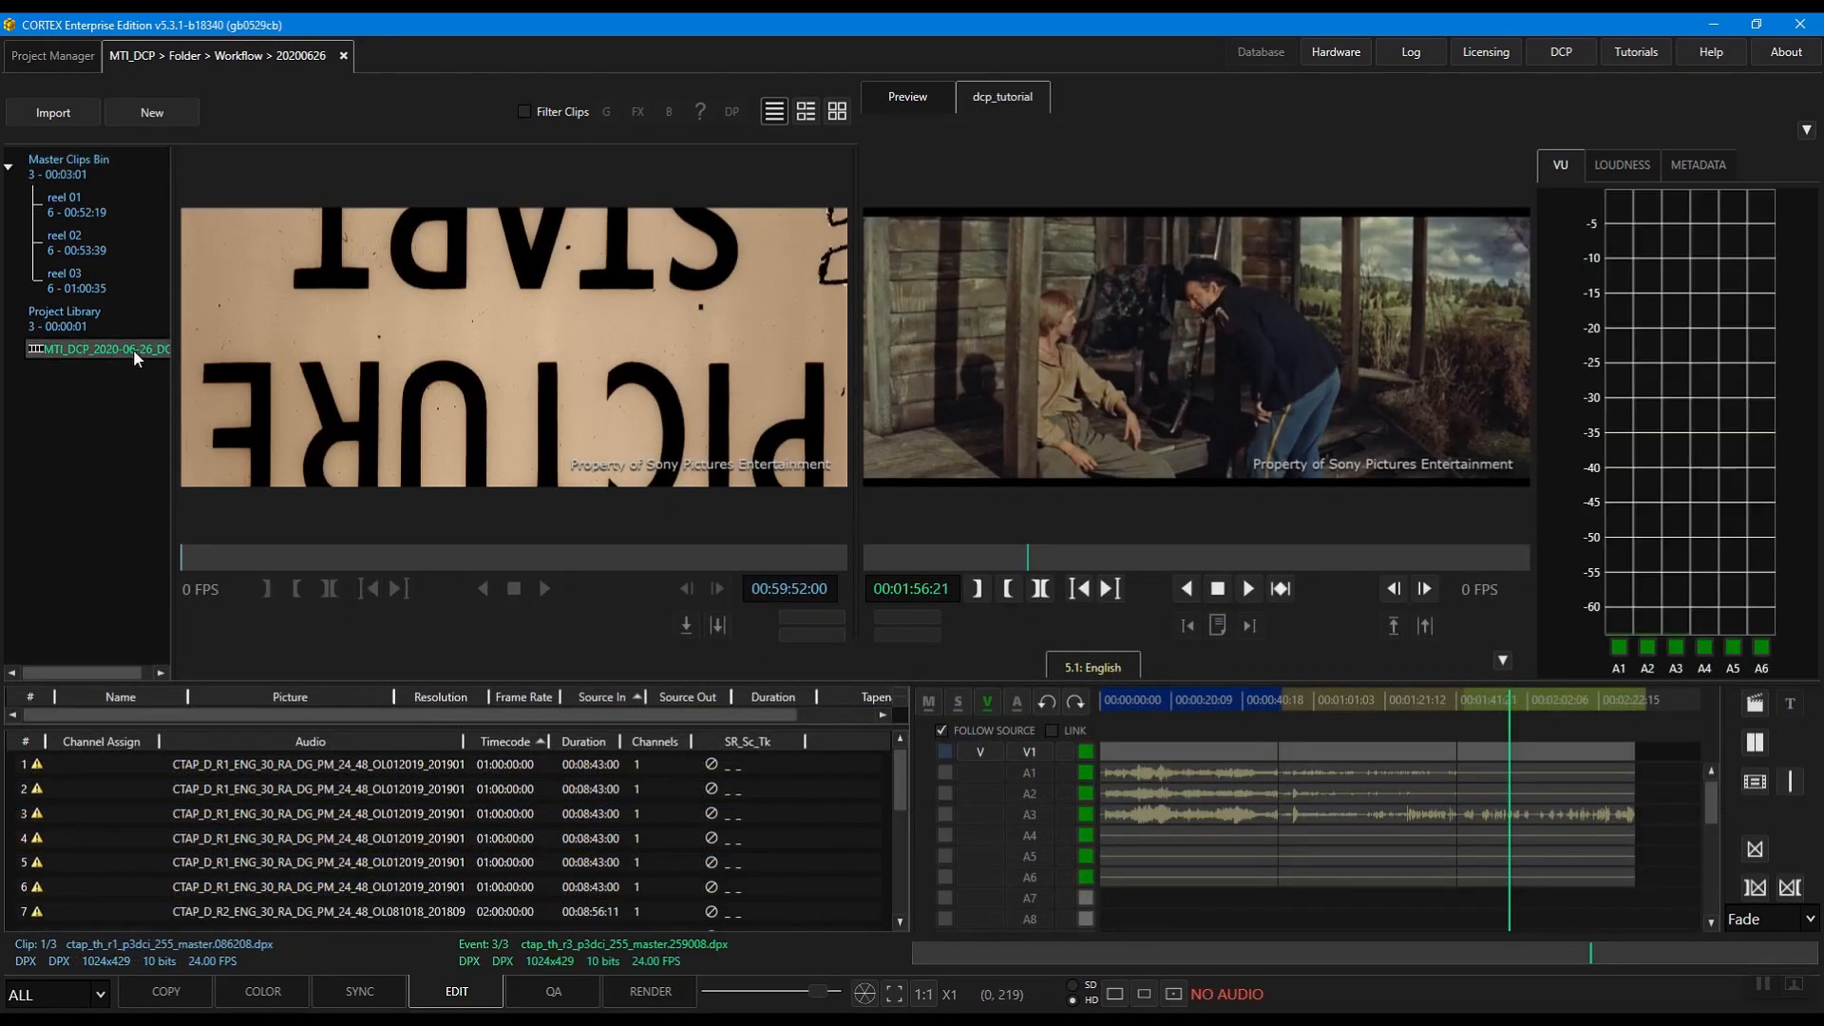
{"action": "right_click", "coordinate": [133, 350]}
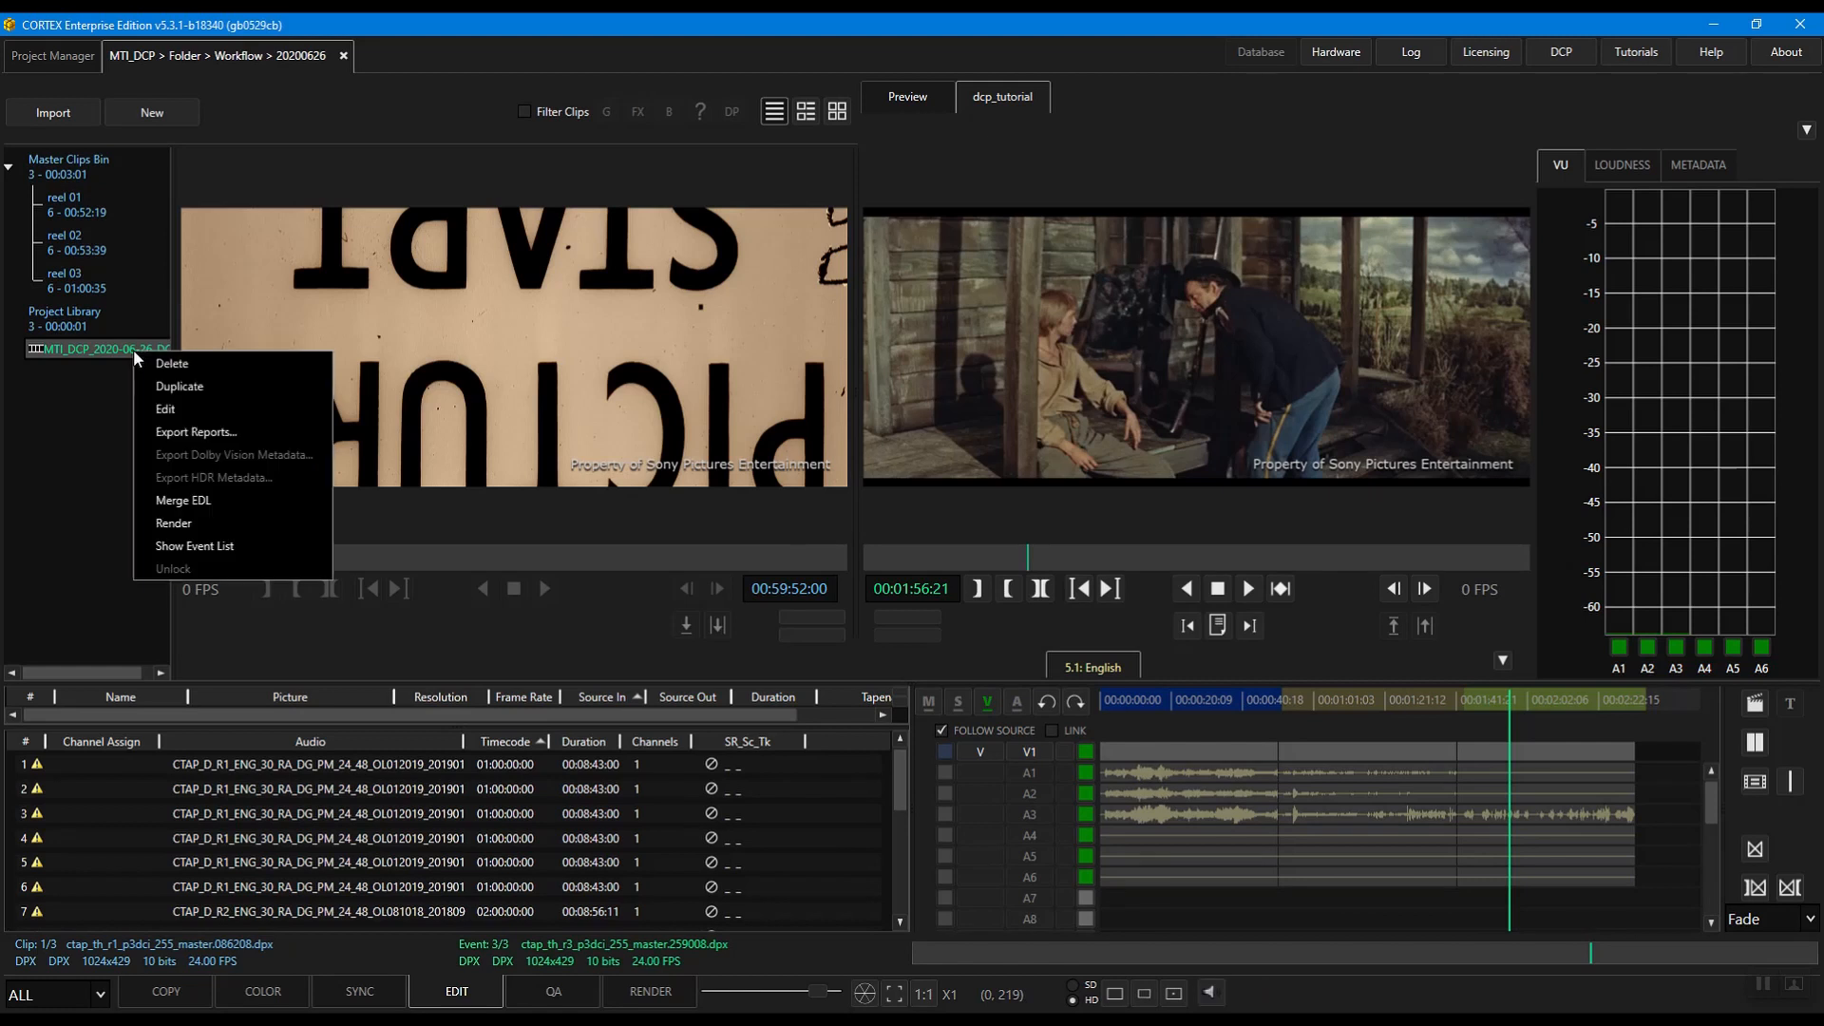
{"action": "left_click", "coordinate": [203, 521]}
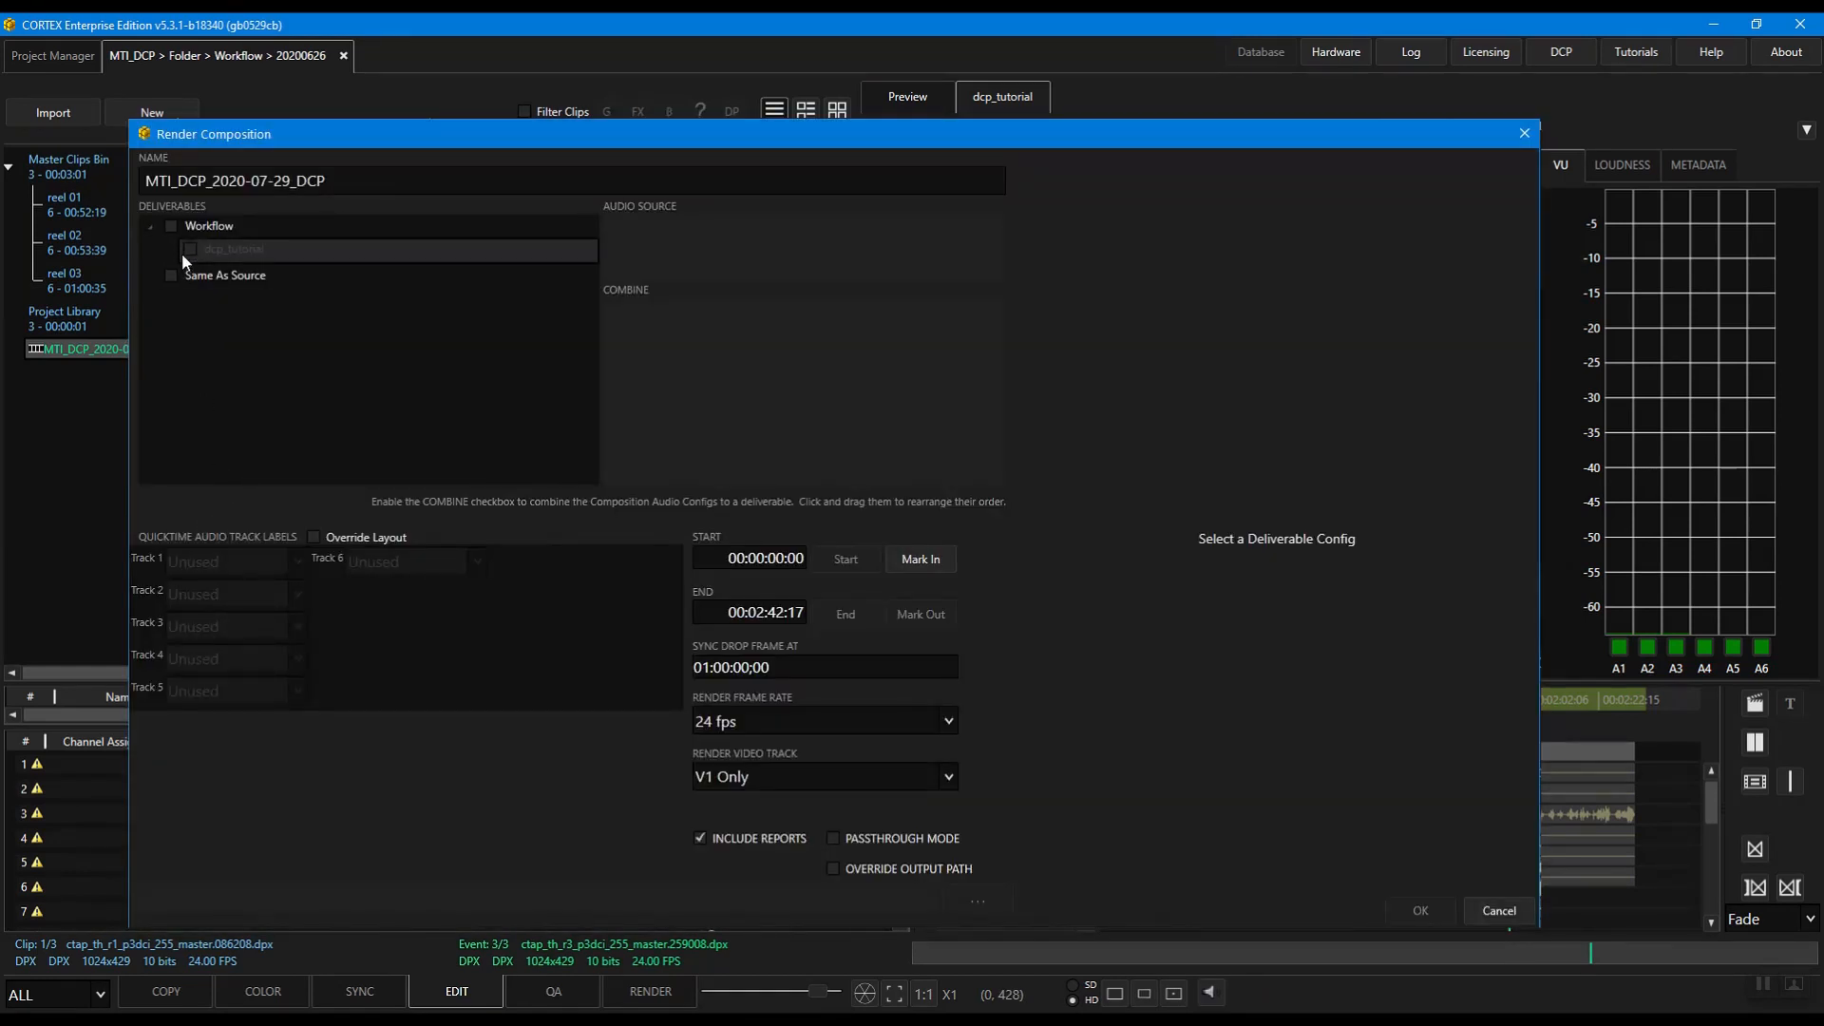
{"action": "left_click", "coordinate": [185, 248]}
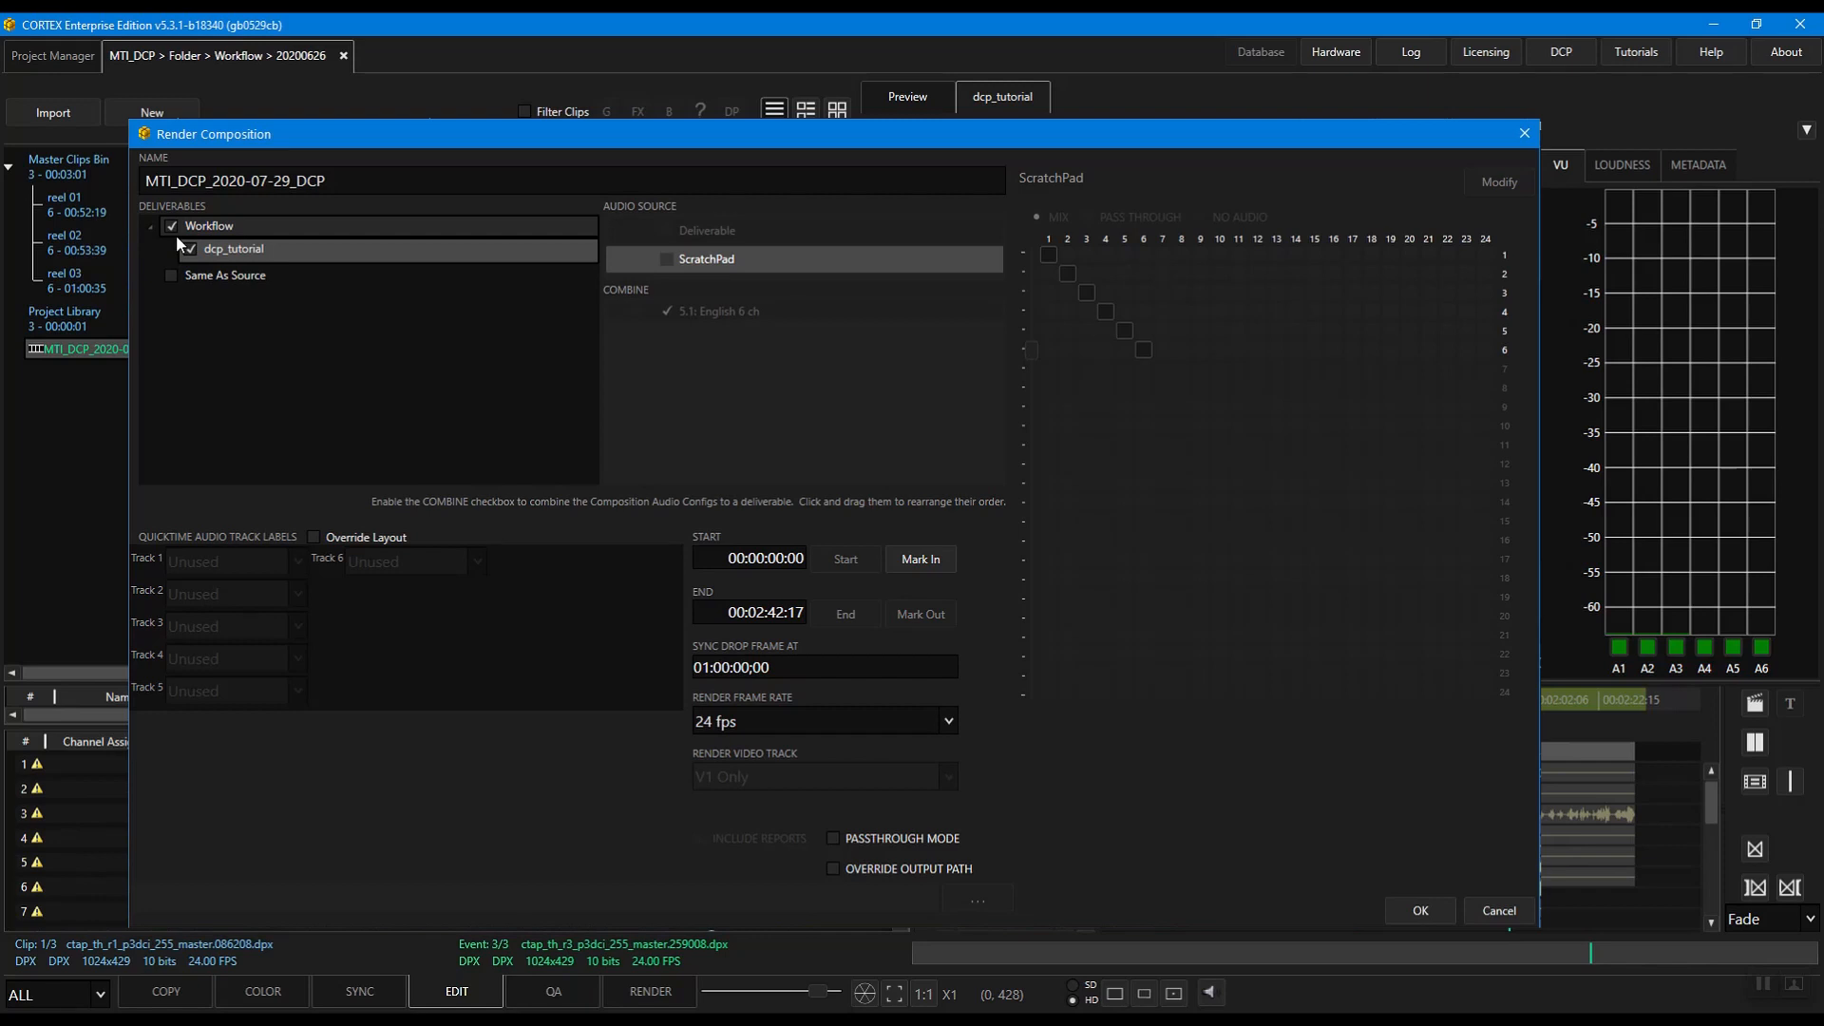
{"action": "left_click", "coordinate": [832, 868]}
{"action": "left_click", "coordinate": [960, 901]}
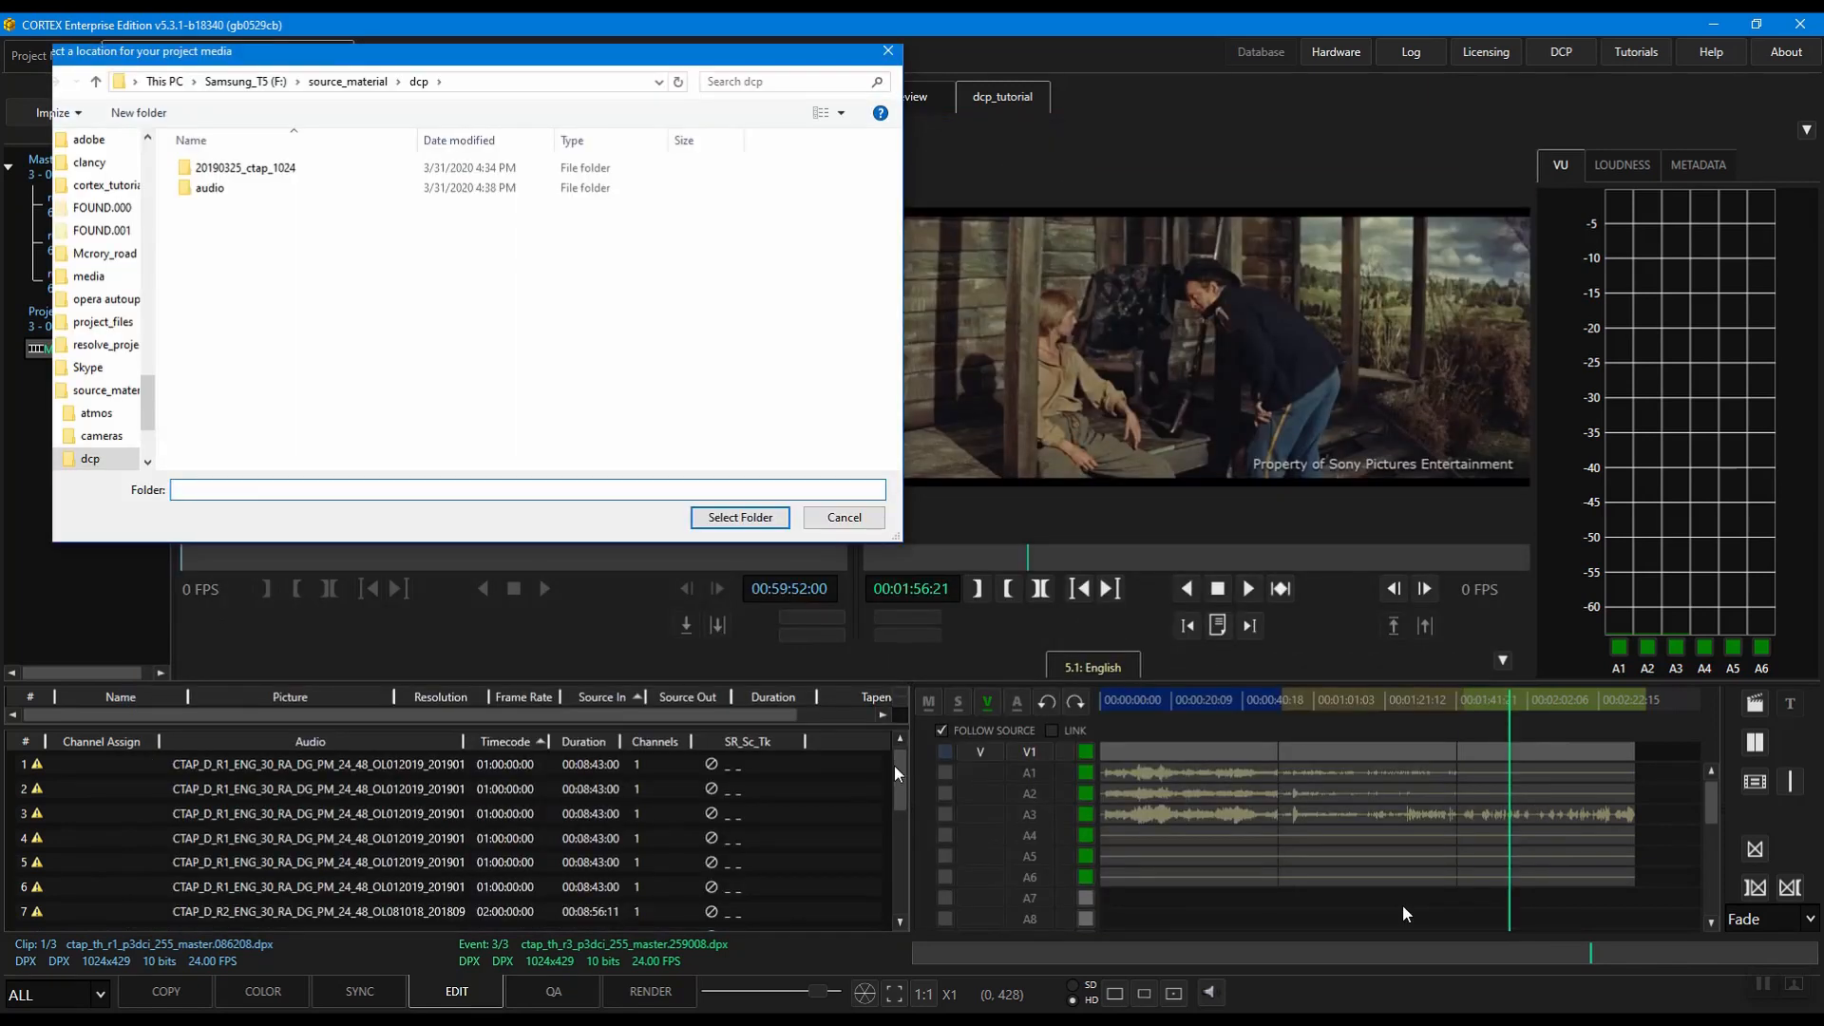
{"action": "left_click", "coordinate": [730, 519]}
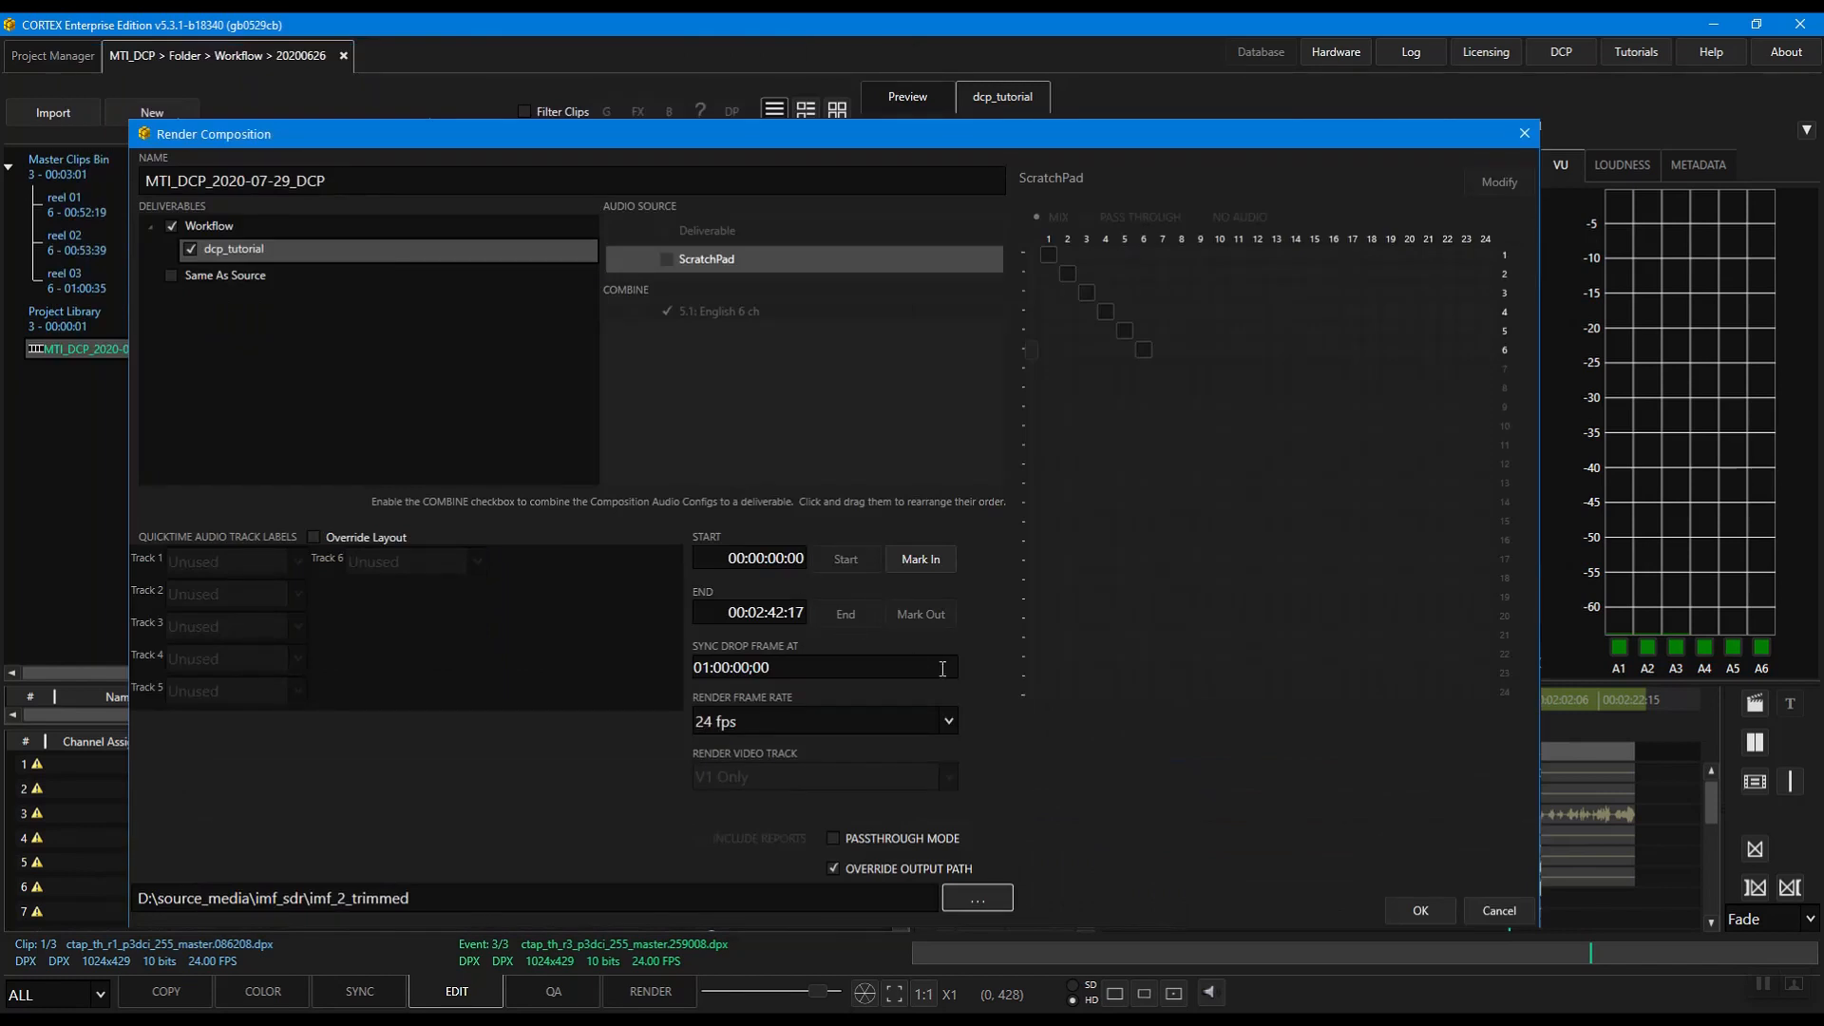
{"action": "left_click", "coordinate": [1418, 910]}
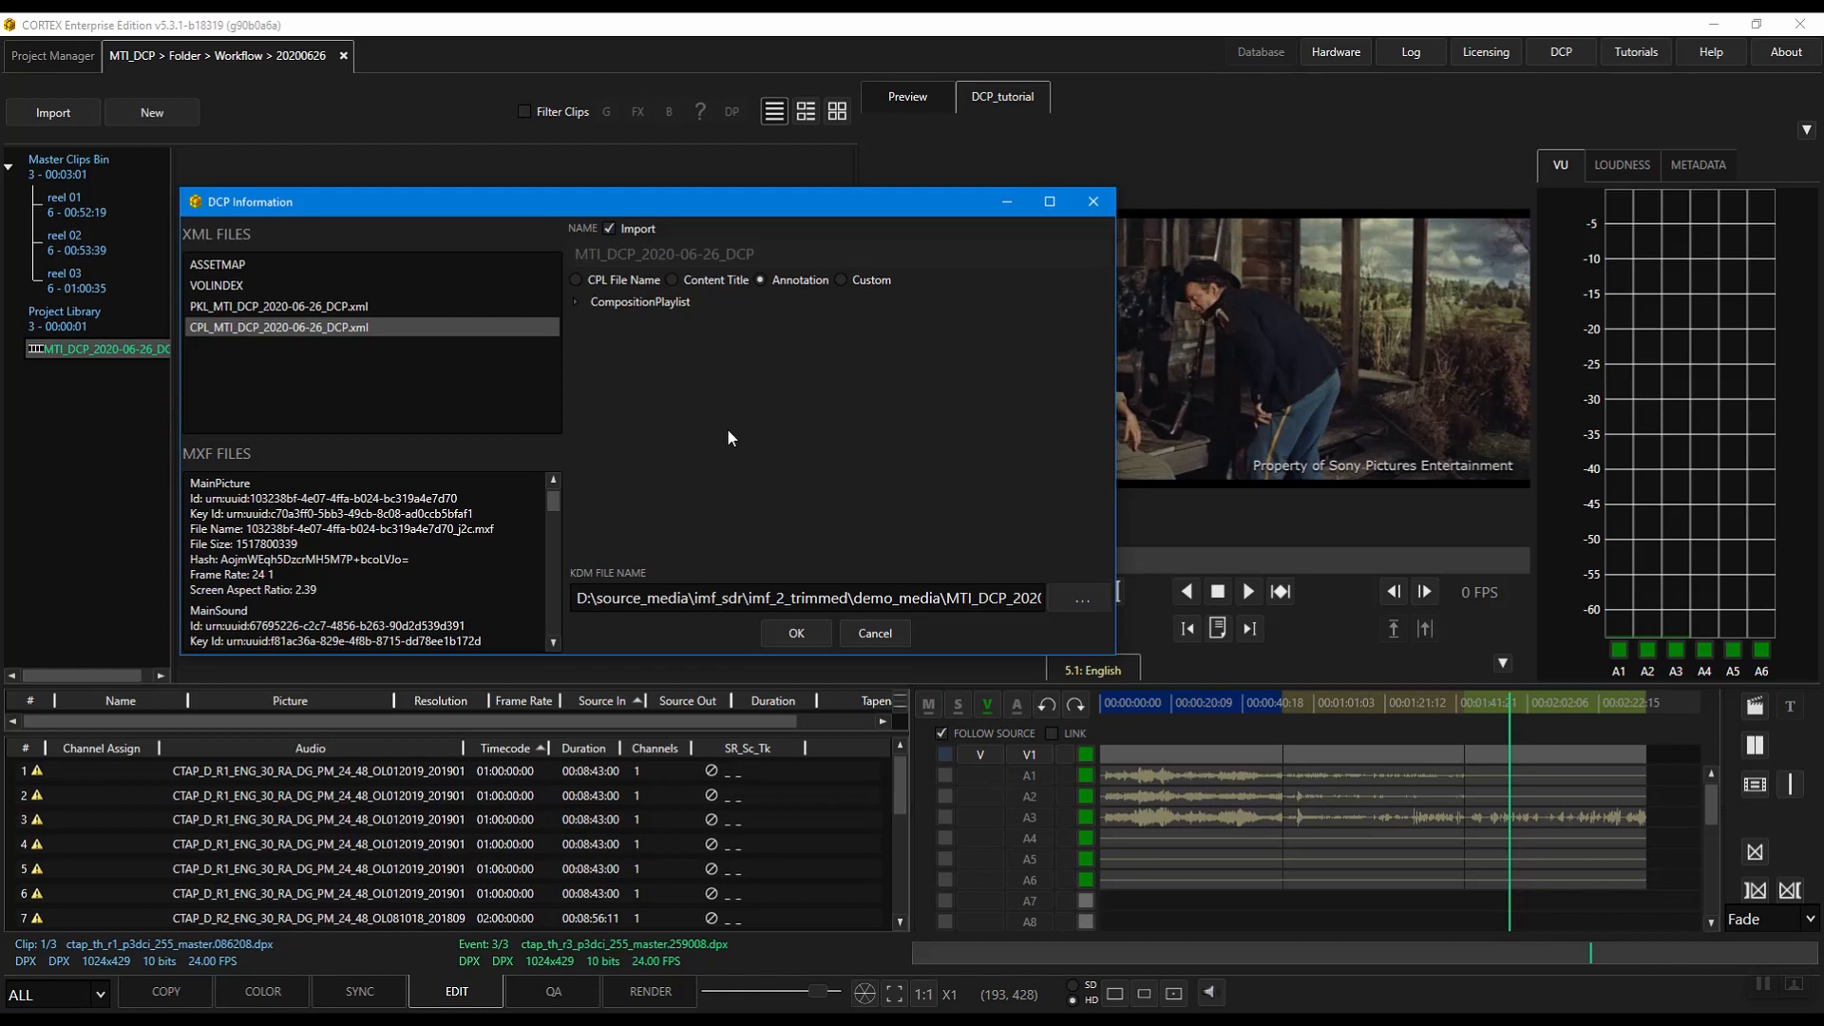
Import the rendered MTI_DCP_2020-06-26_DCP package together with its KDM file.
{"action": "left_click", "coordinate": [801, 636]}
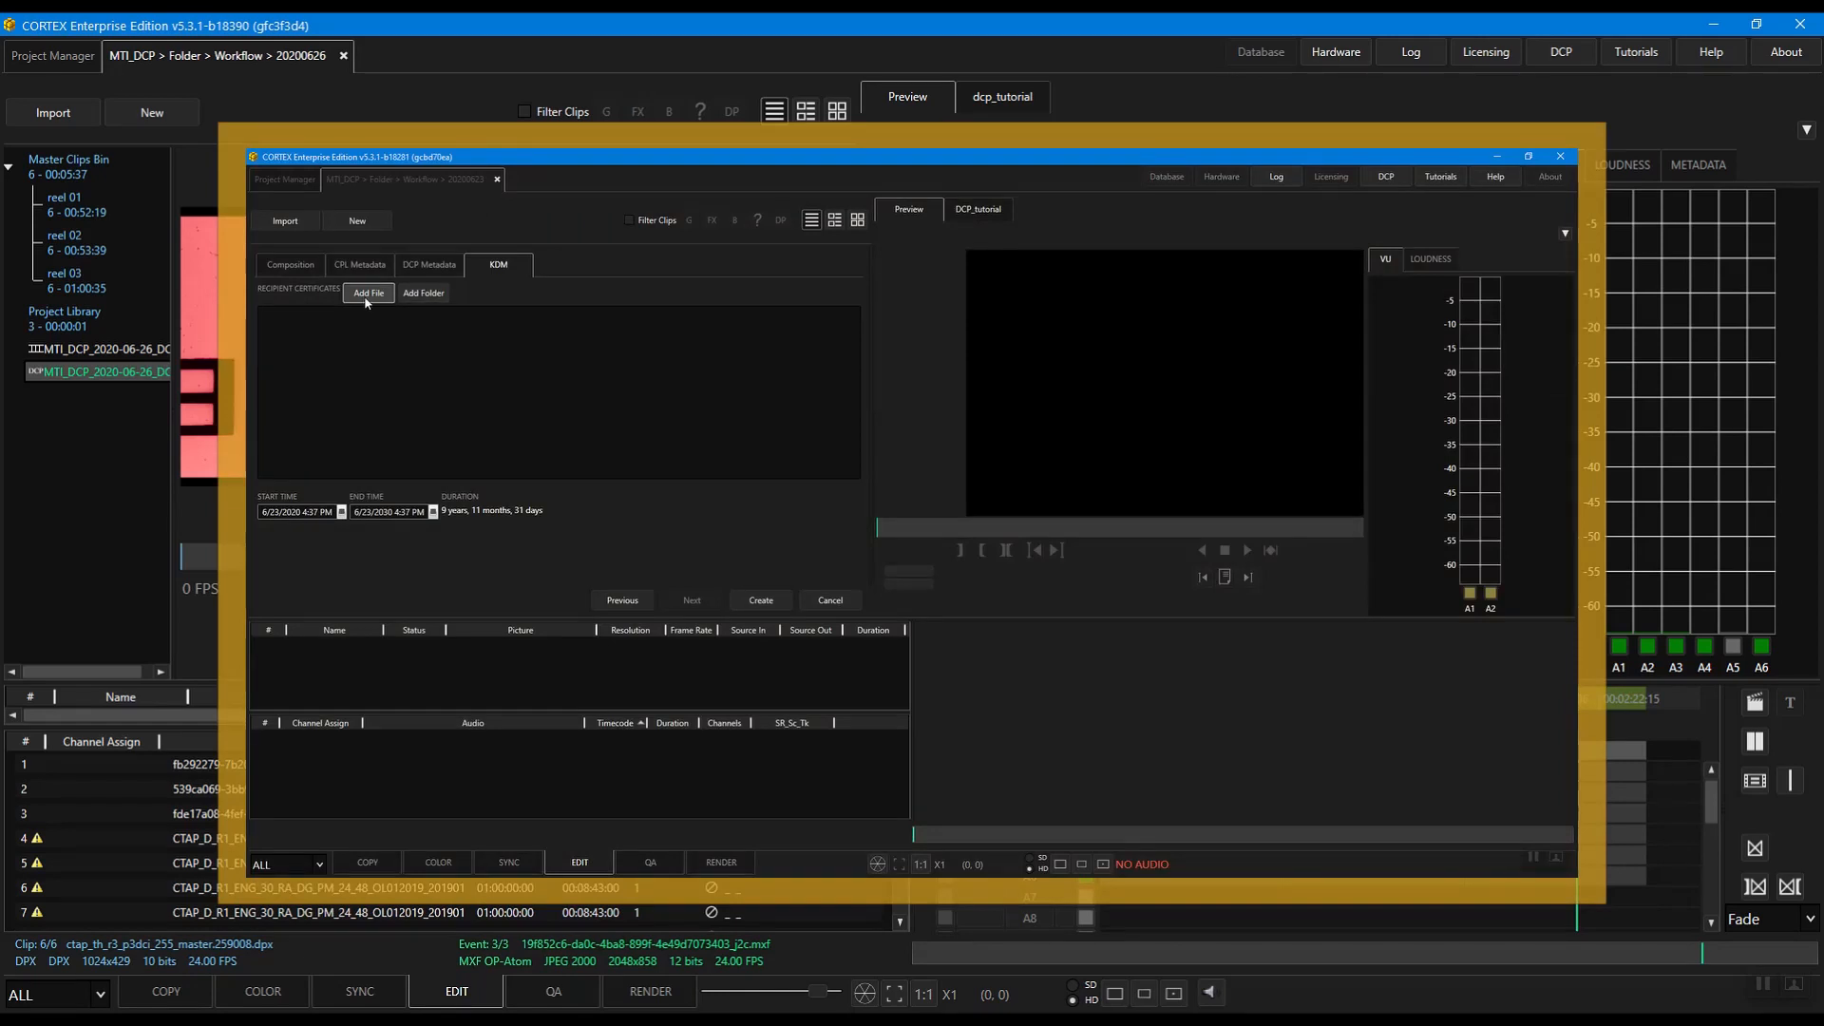
Add the resolve_demo_serv .crt security certificate from server_certs\resolve as a KDM recipient in the composition setup.
{"action": "left_click", "coordinate": [367, 294]}
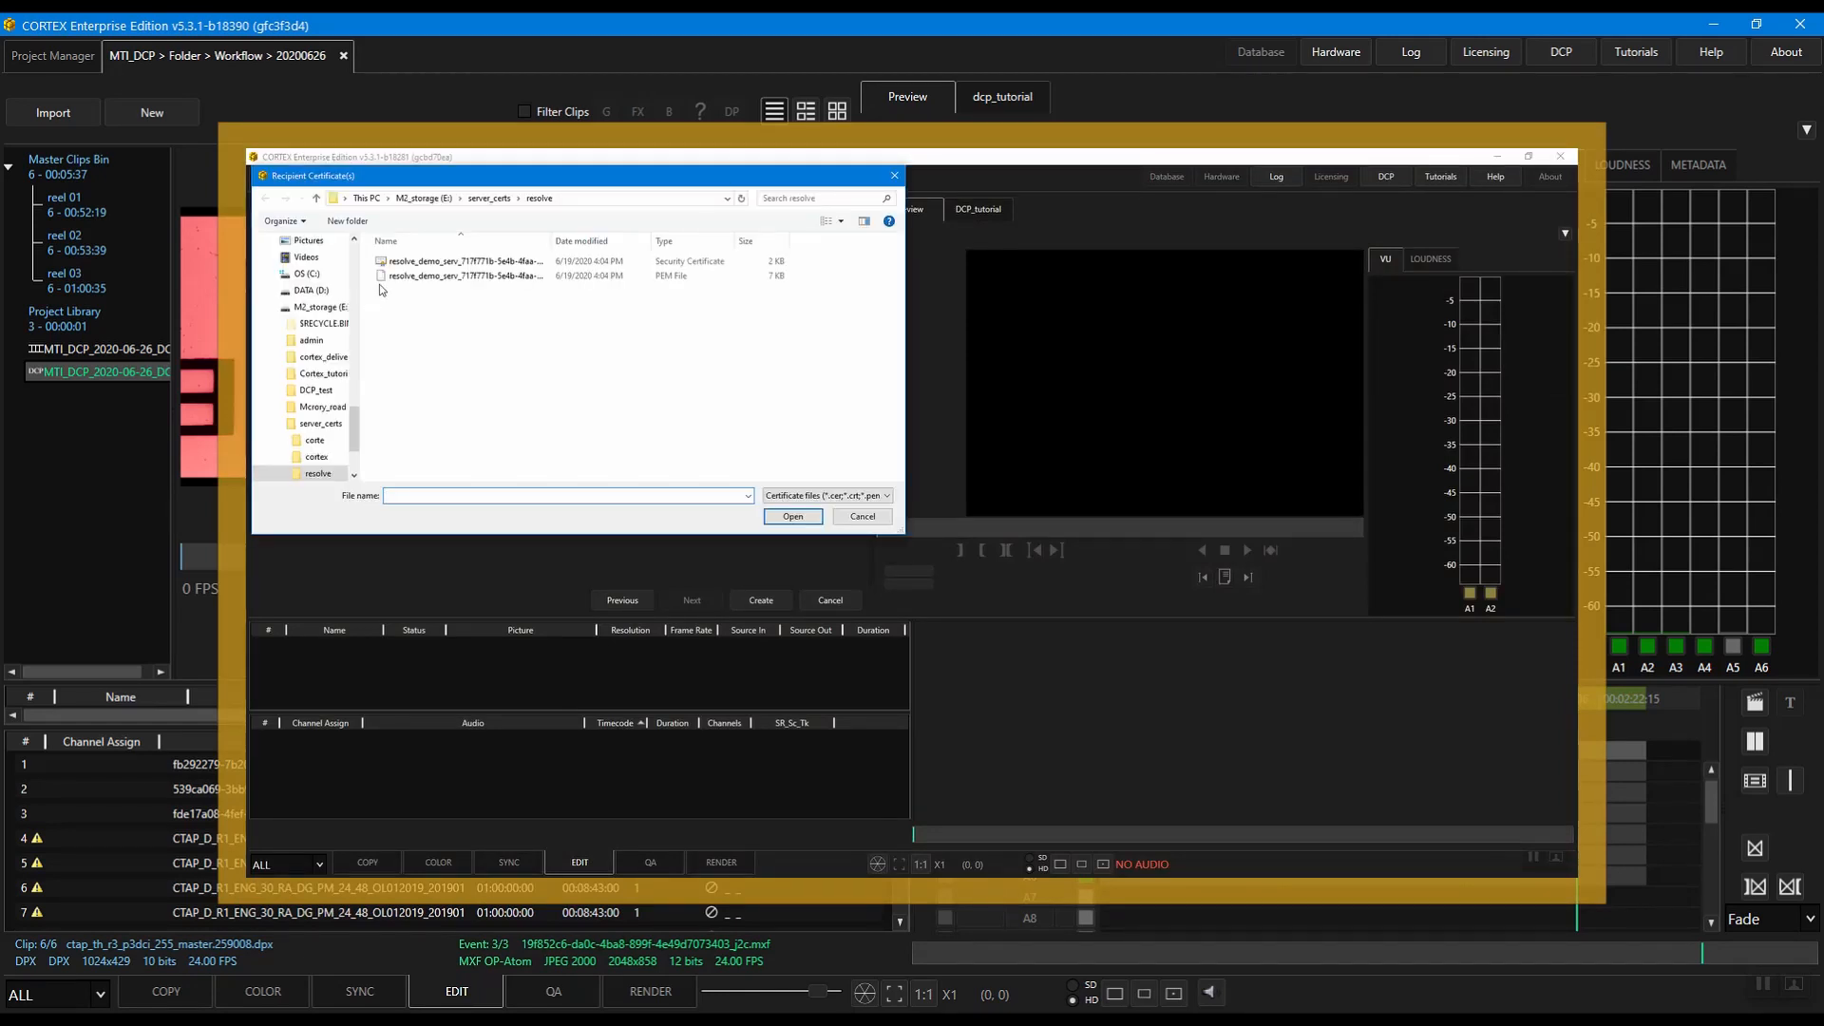
{"action": "left_click", "coordinate": [417, 262]}
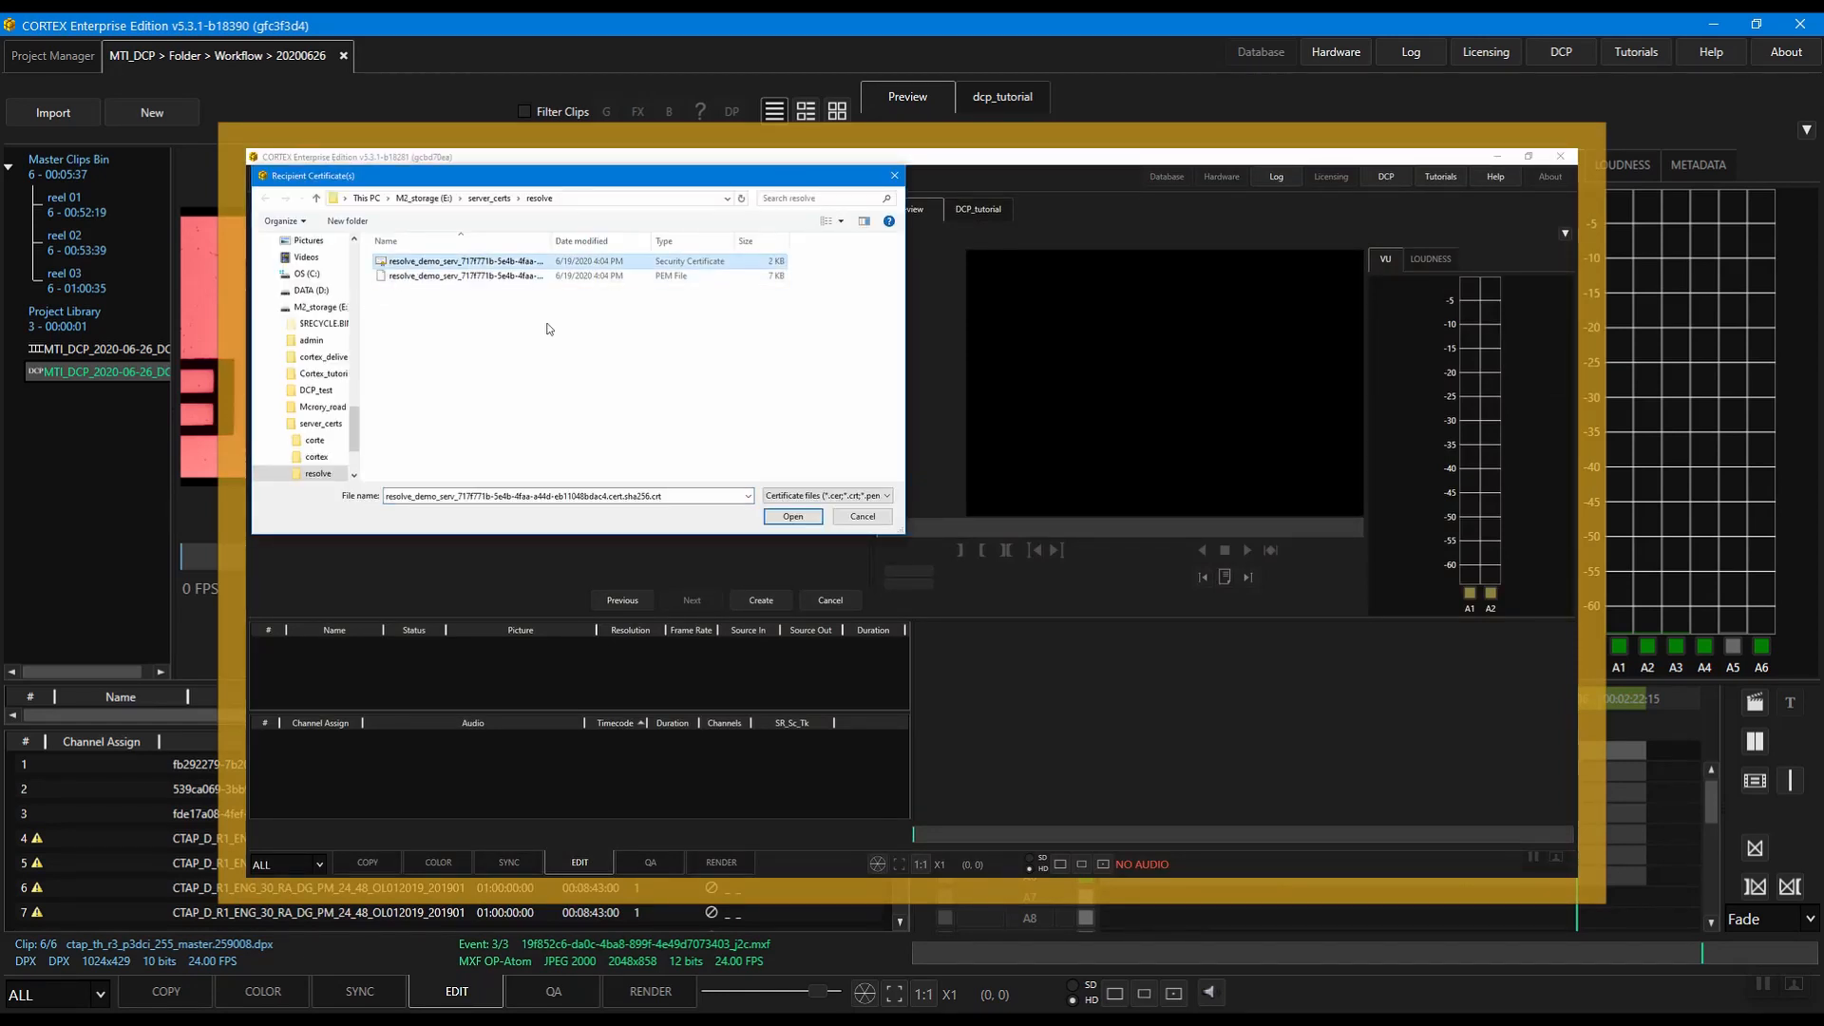
{"action": "left_click", "coordinate": [787, 518]}
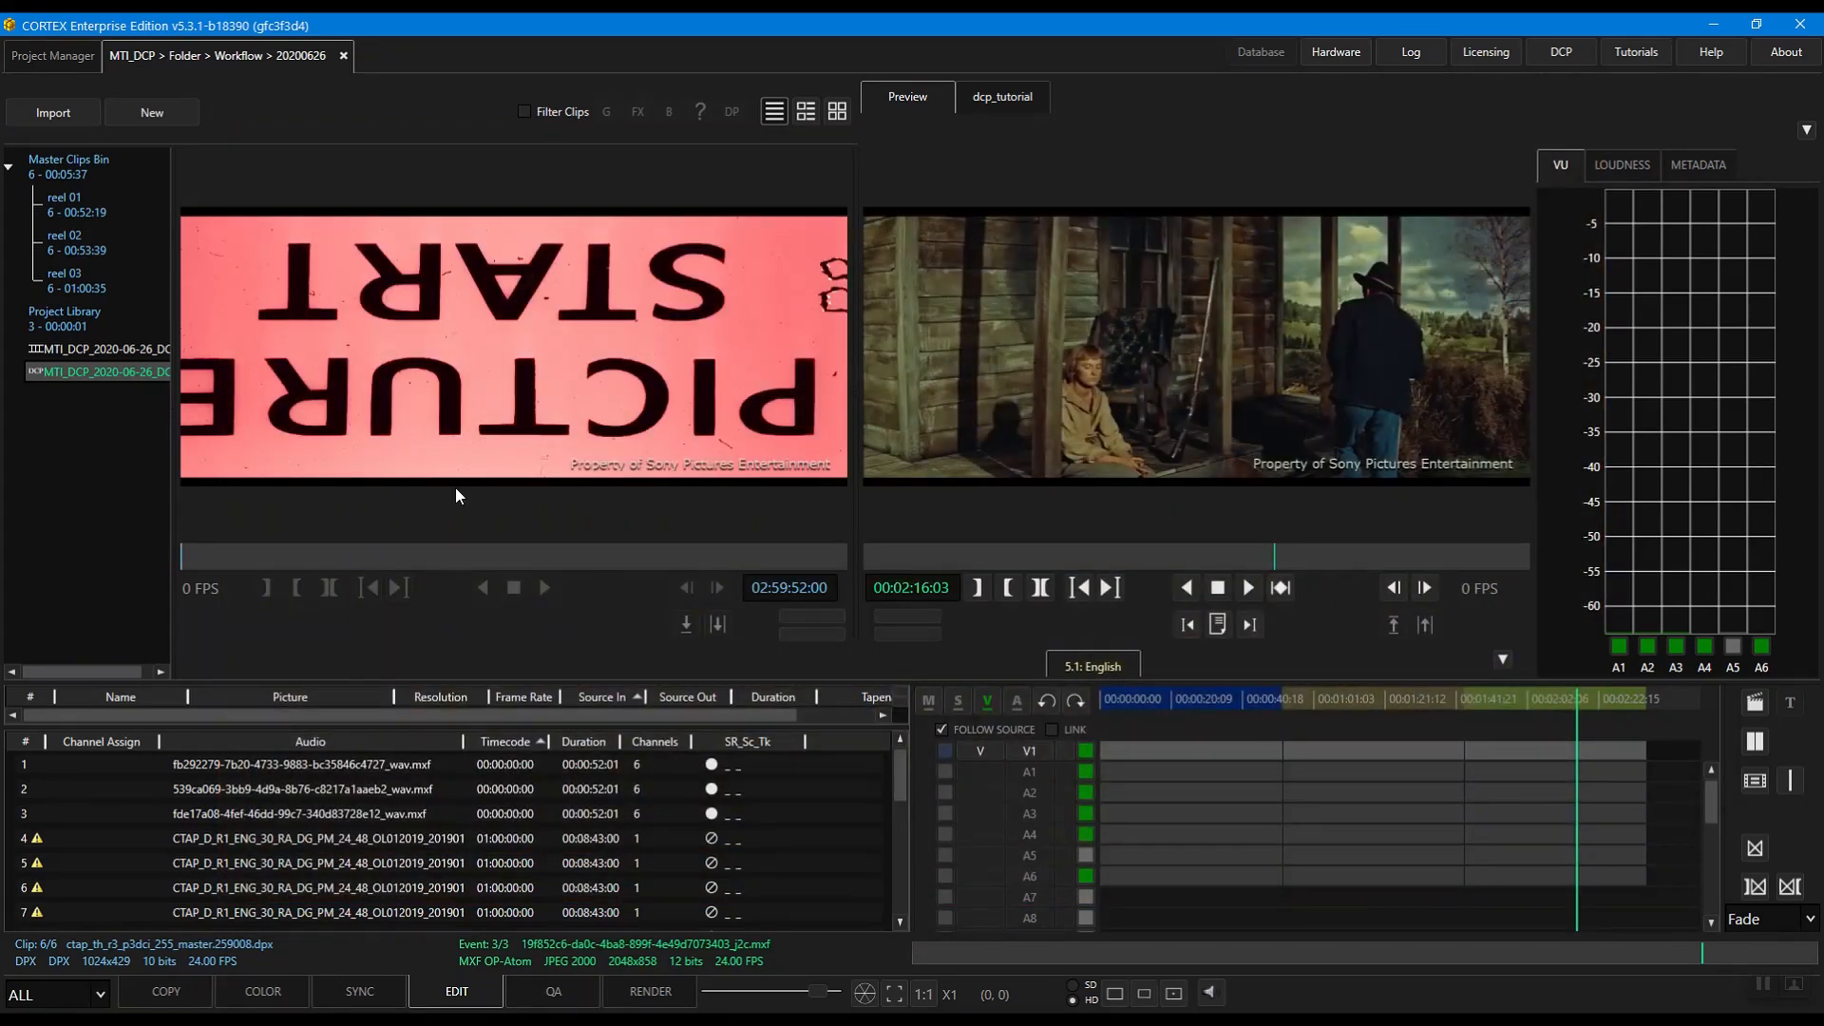
Start creating a KDM for the imported DCP composition with the resolve_demo_serv .crt file as recipient certificate.
{"action": "right_click", "coordinate": [115, 375]}
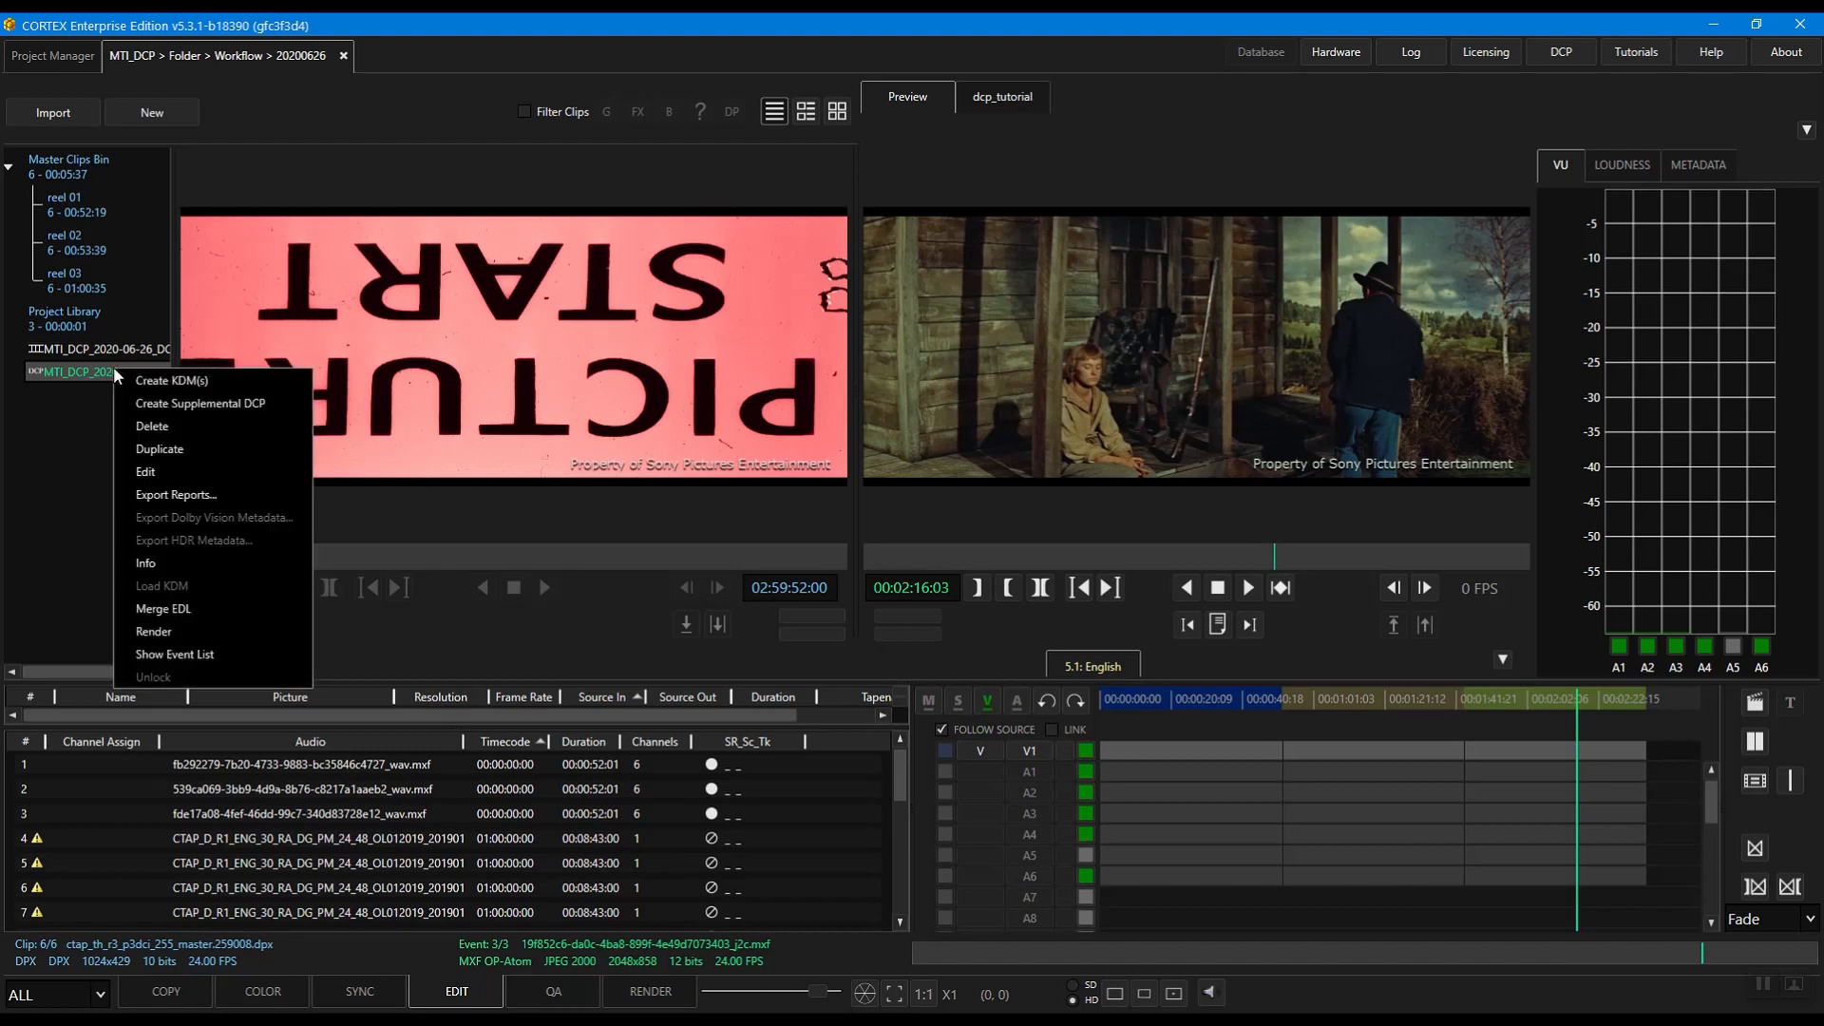
{"action": "left_click", "coordinate": [162, 380]}
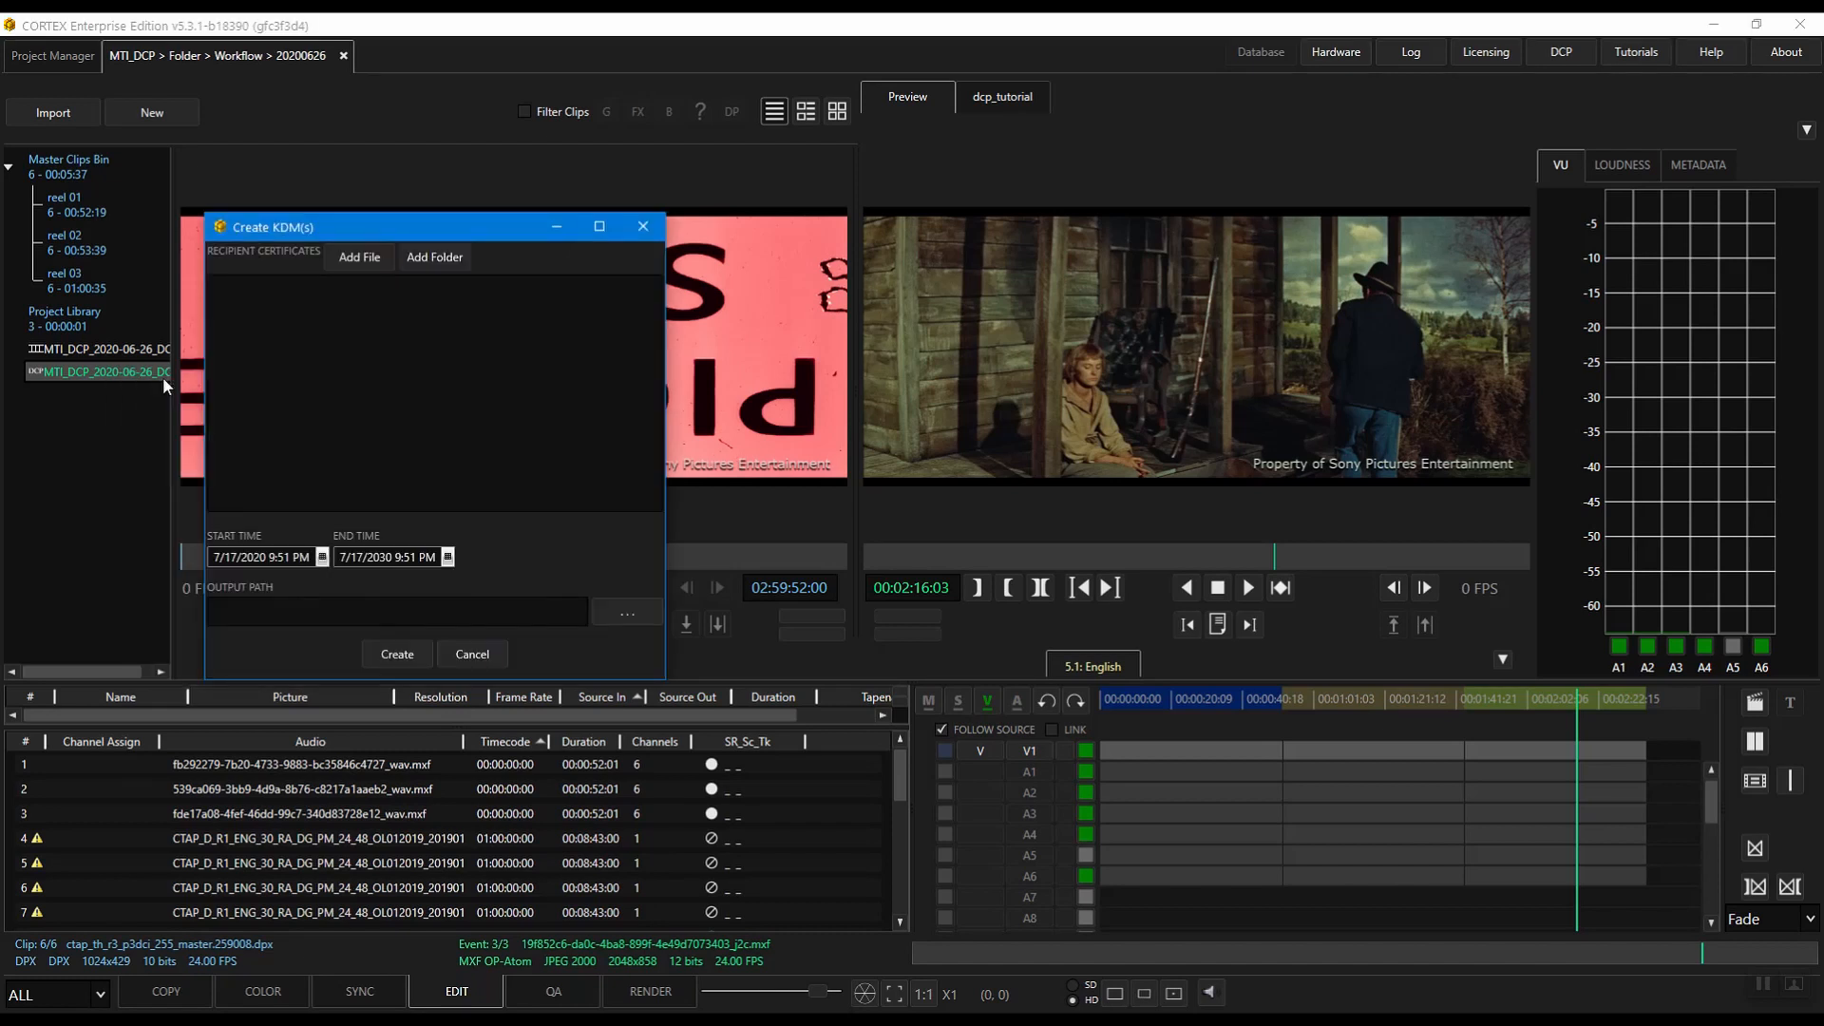
{"action": "left_click", "coordinate": [356, 259]}
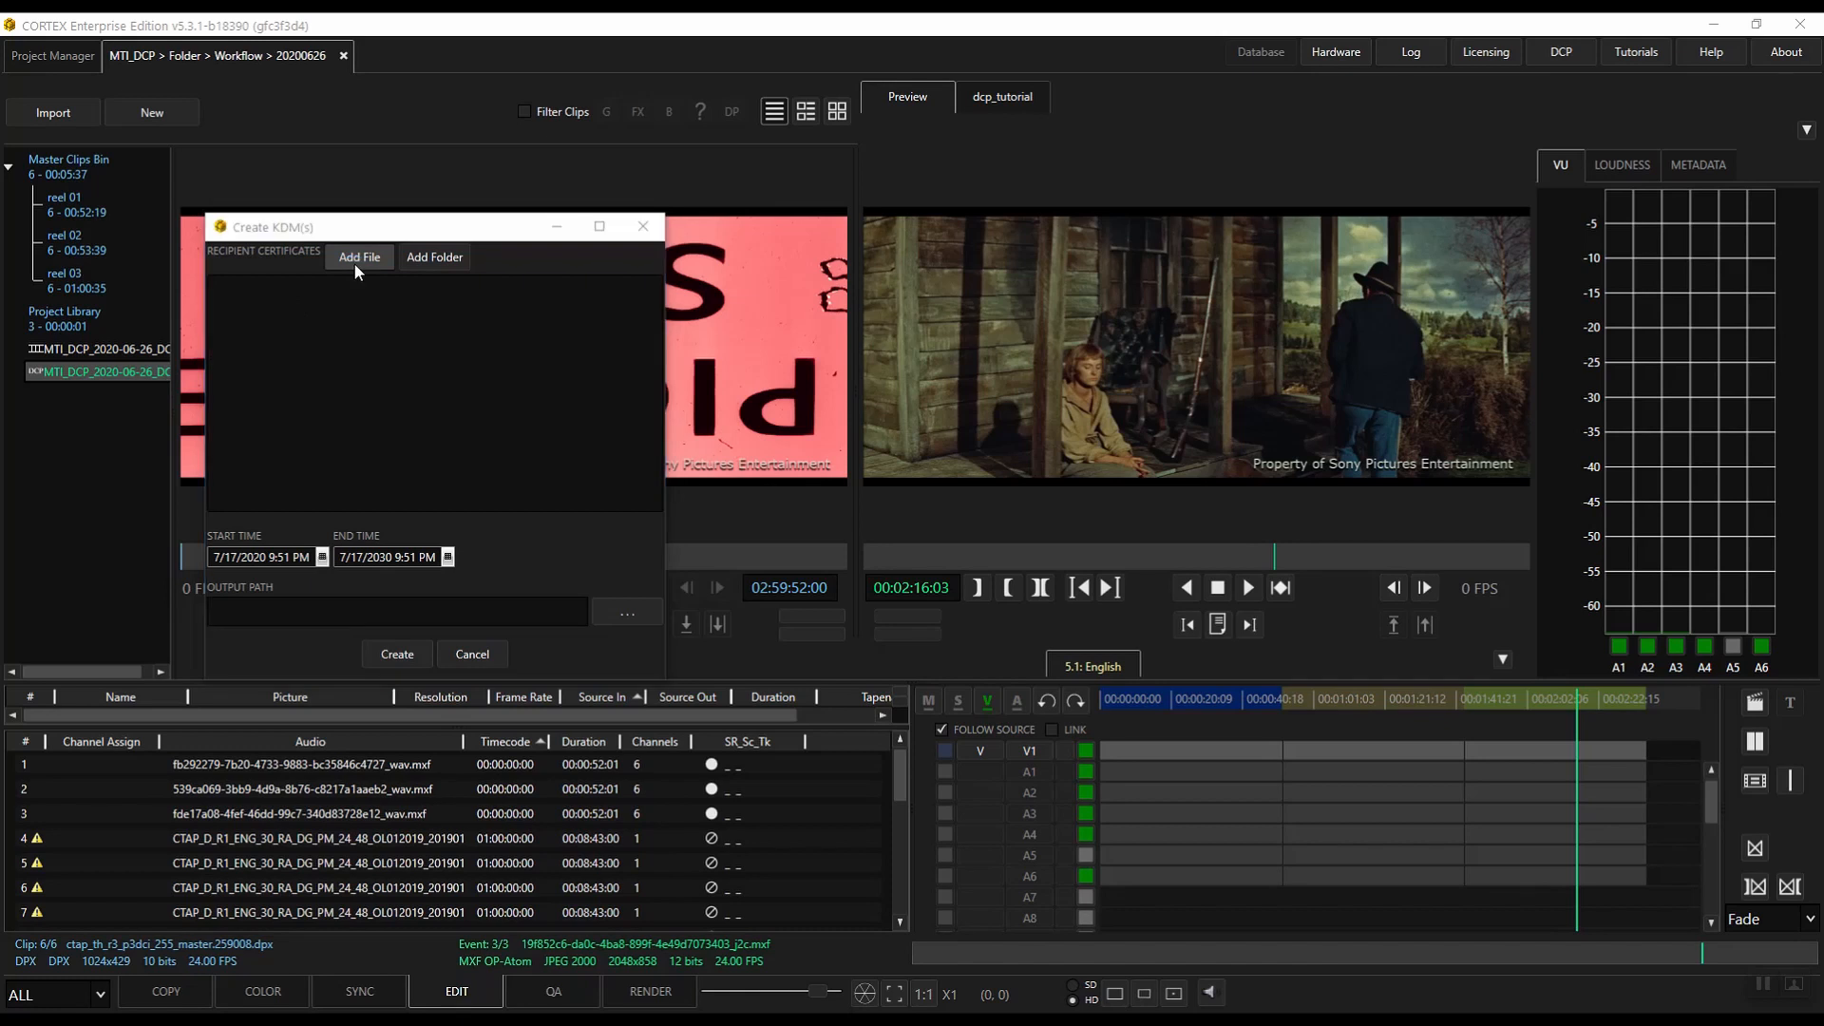
{"action": "left_click", "coordinate": [452, 375]}
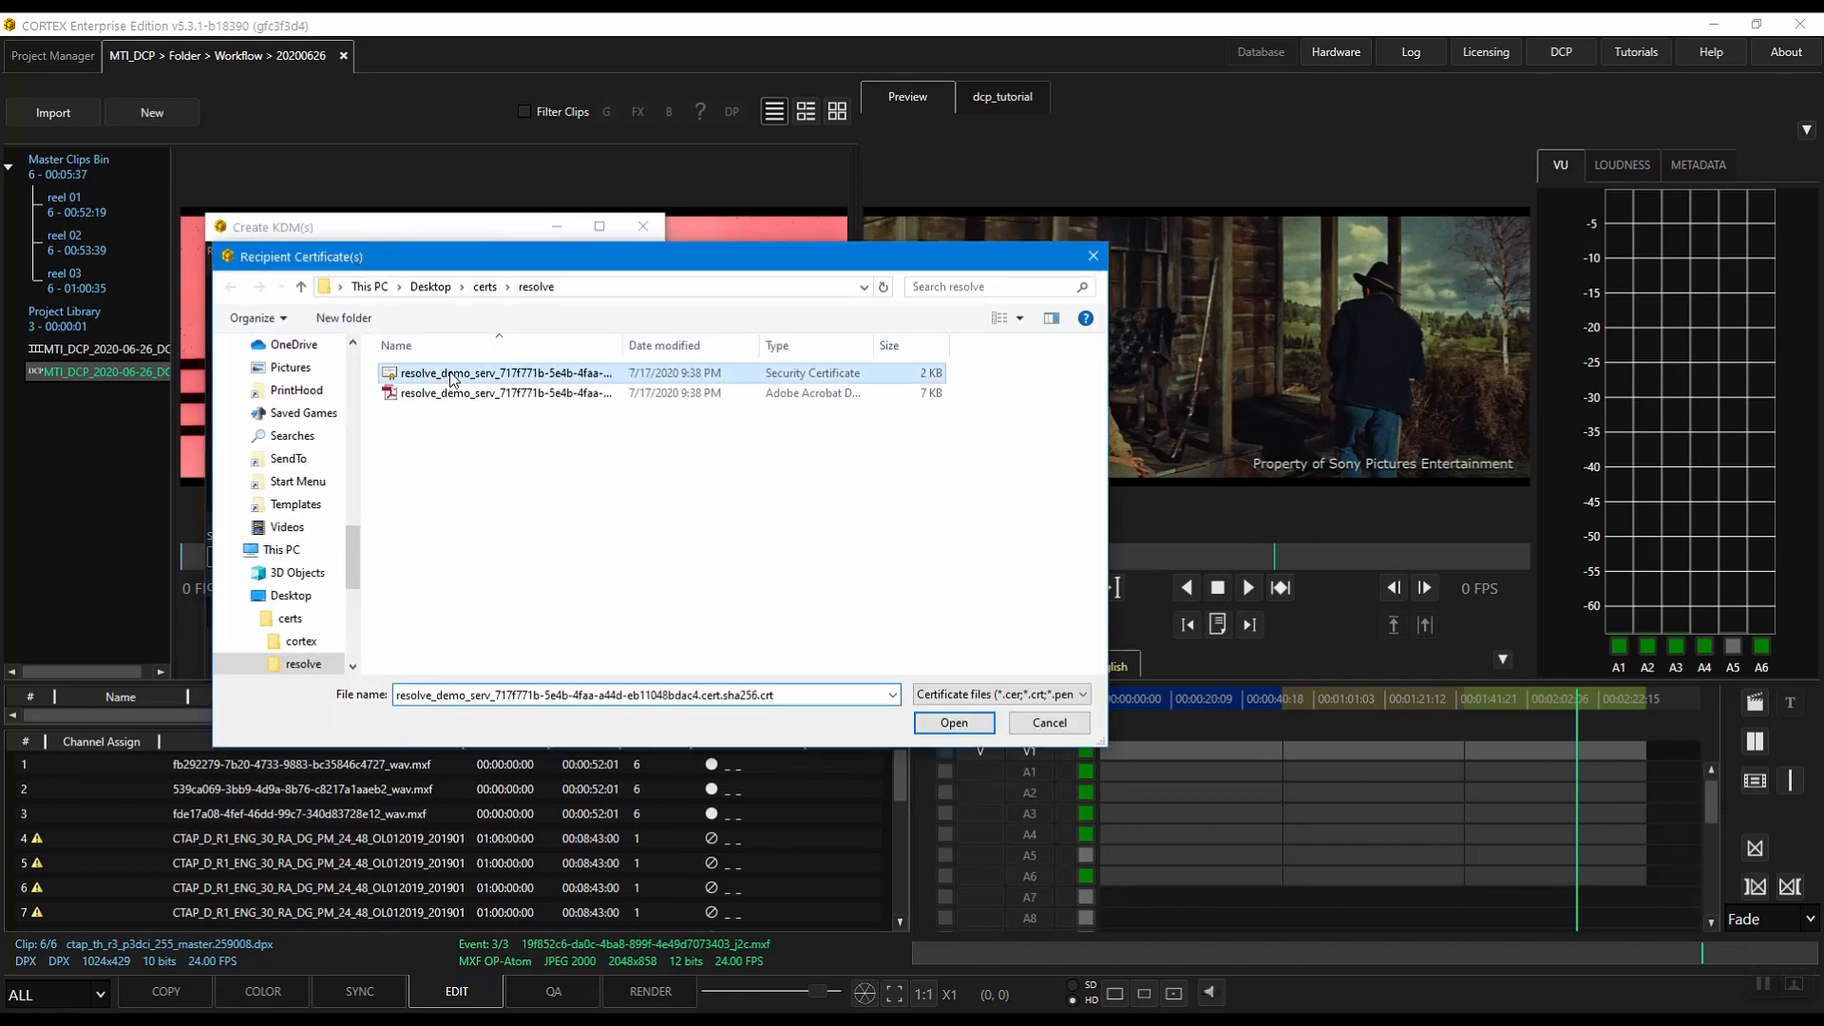
{"action": "left_click", "coordinate": [962, 724]}
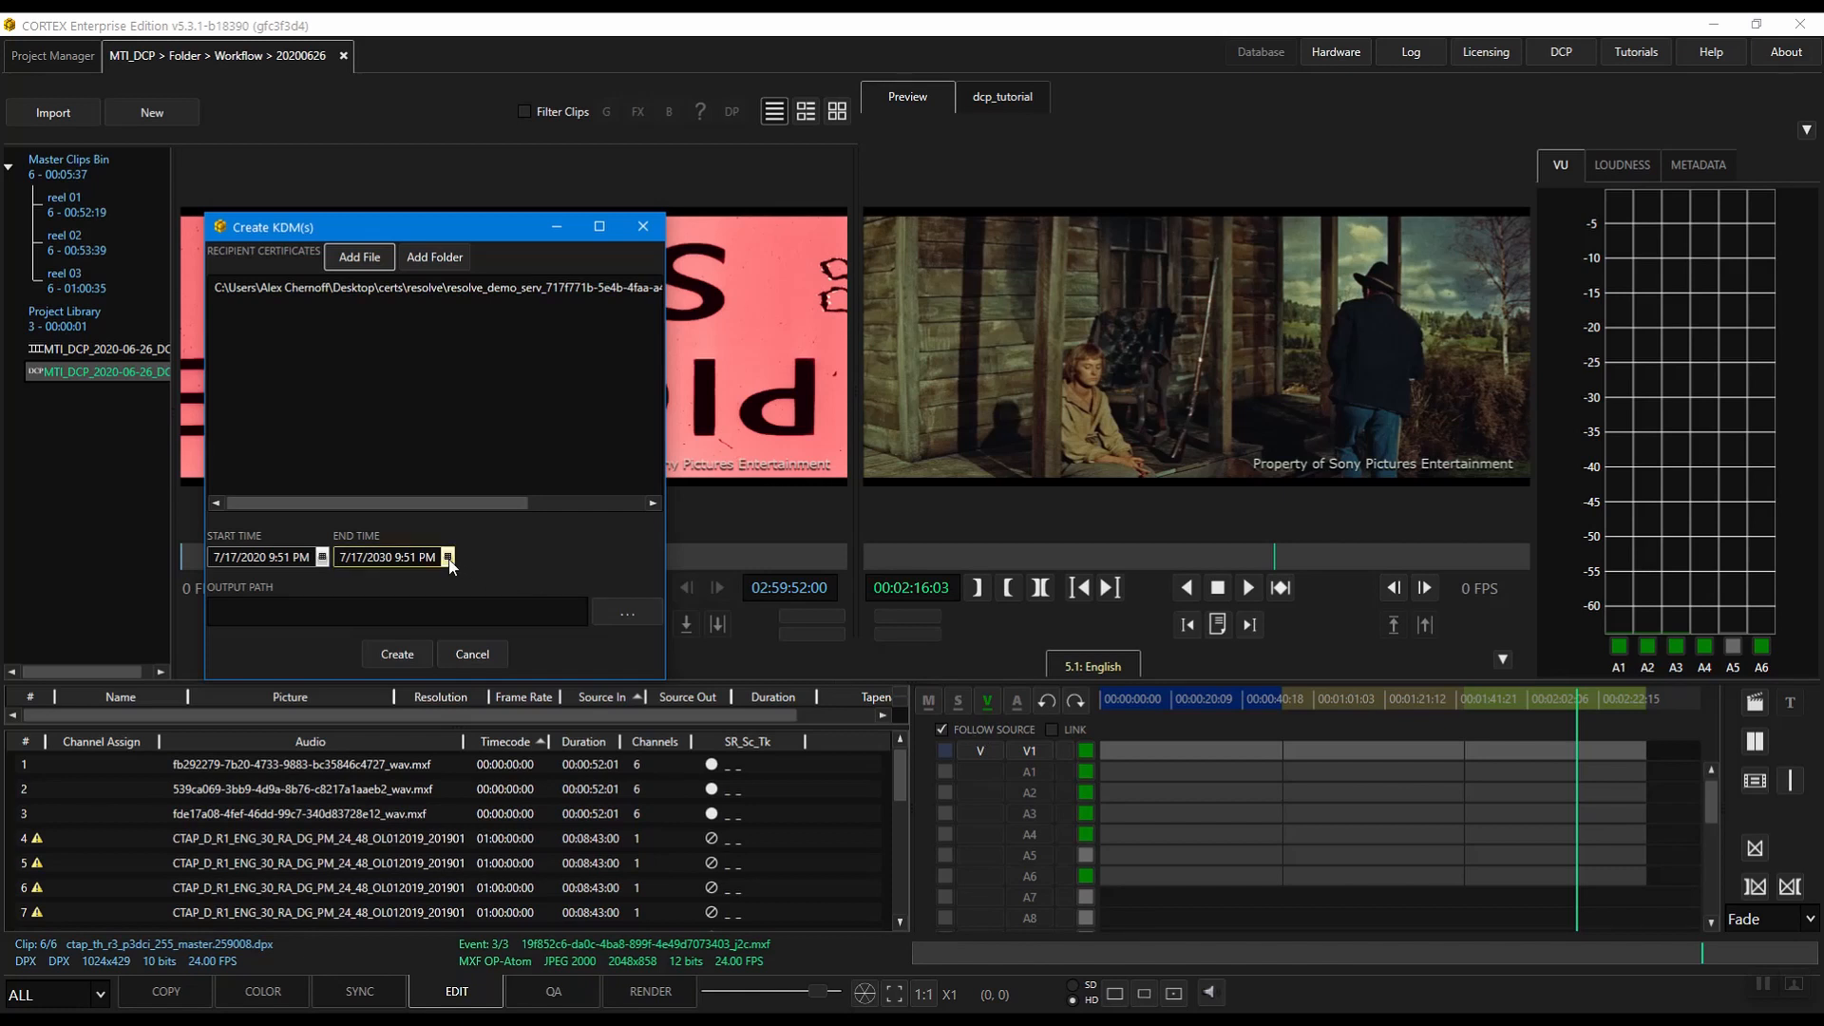
Set the KDM output path to the Desktop and create the KDM.
{"action": "left_click", "coordinate": [629, 613]}
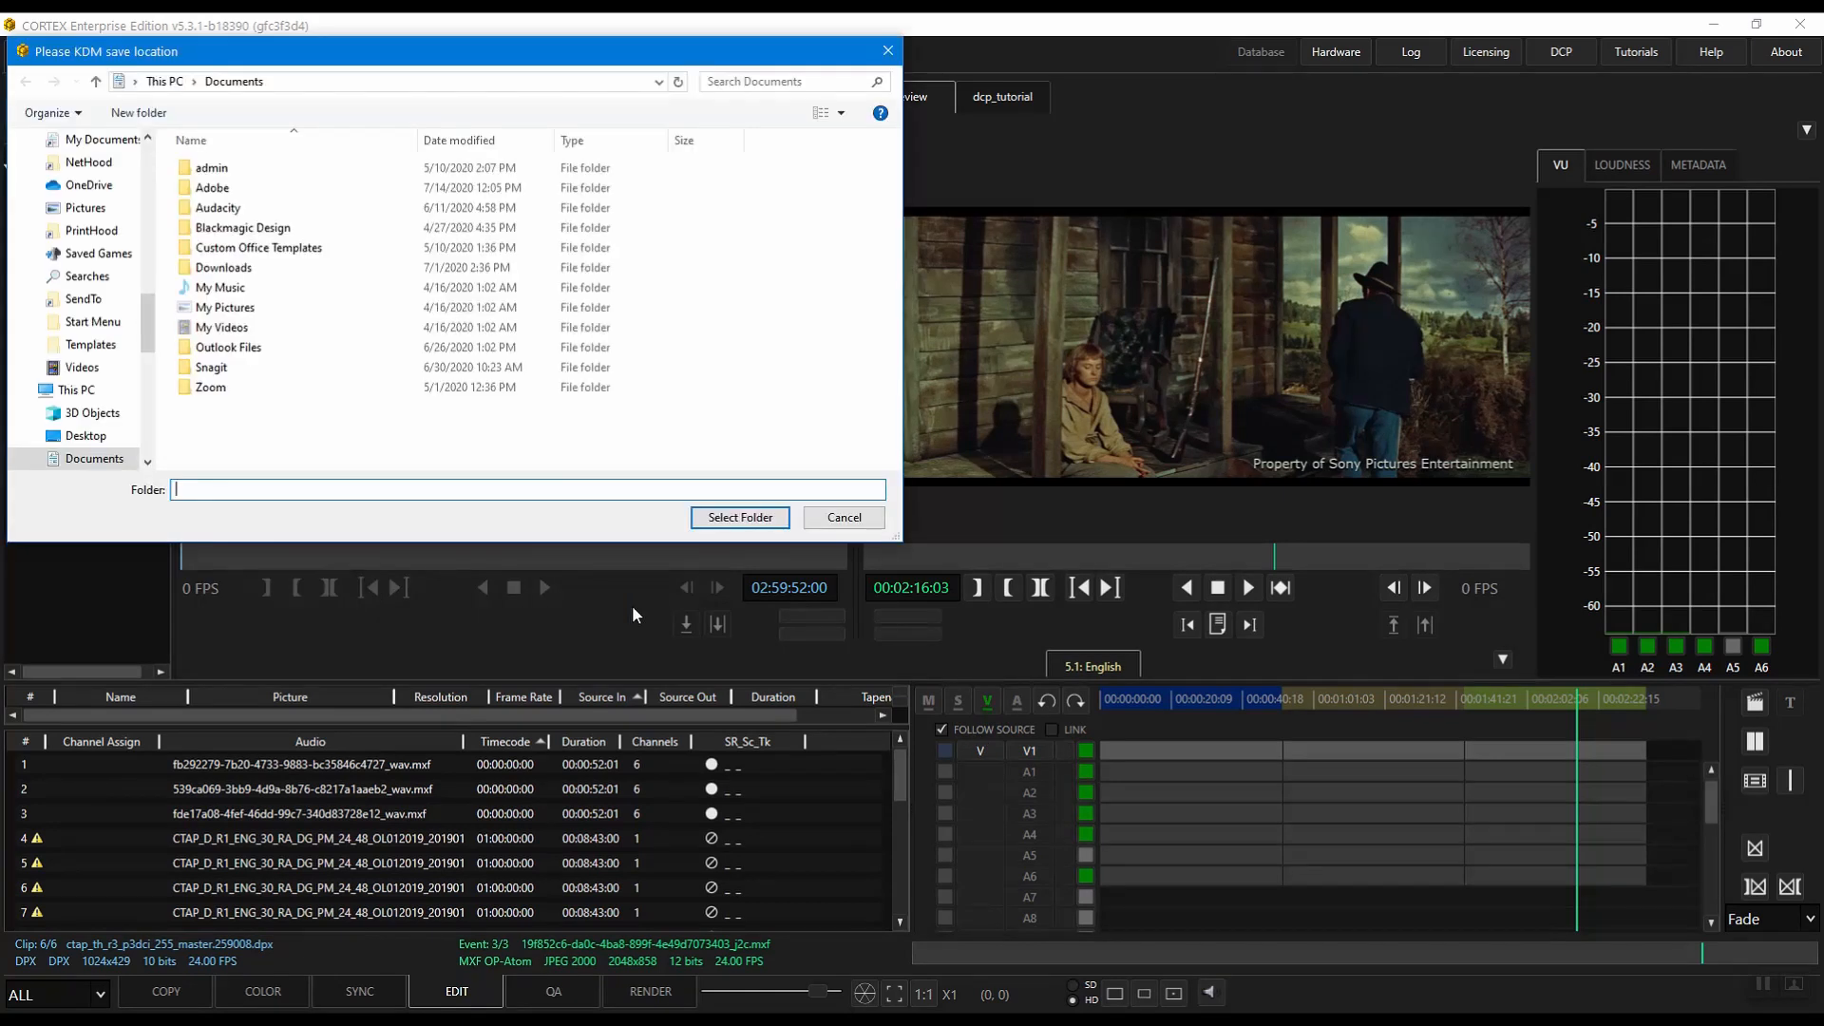
{"action": "left_click", "coordinate": [95, 439]}
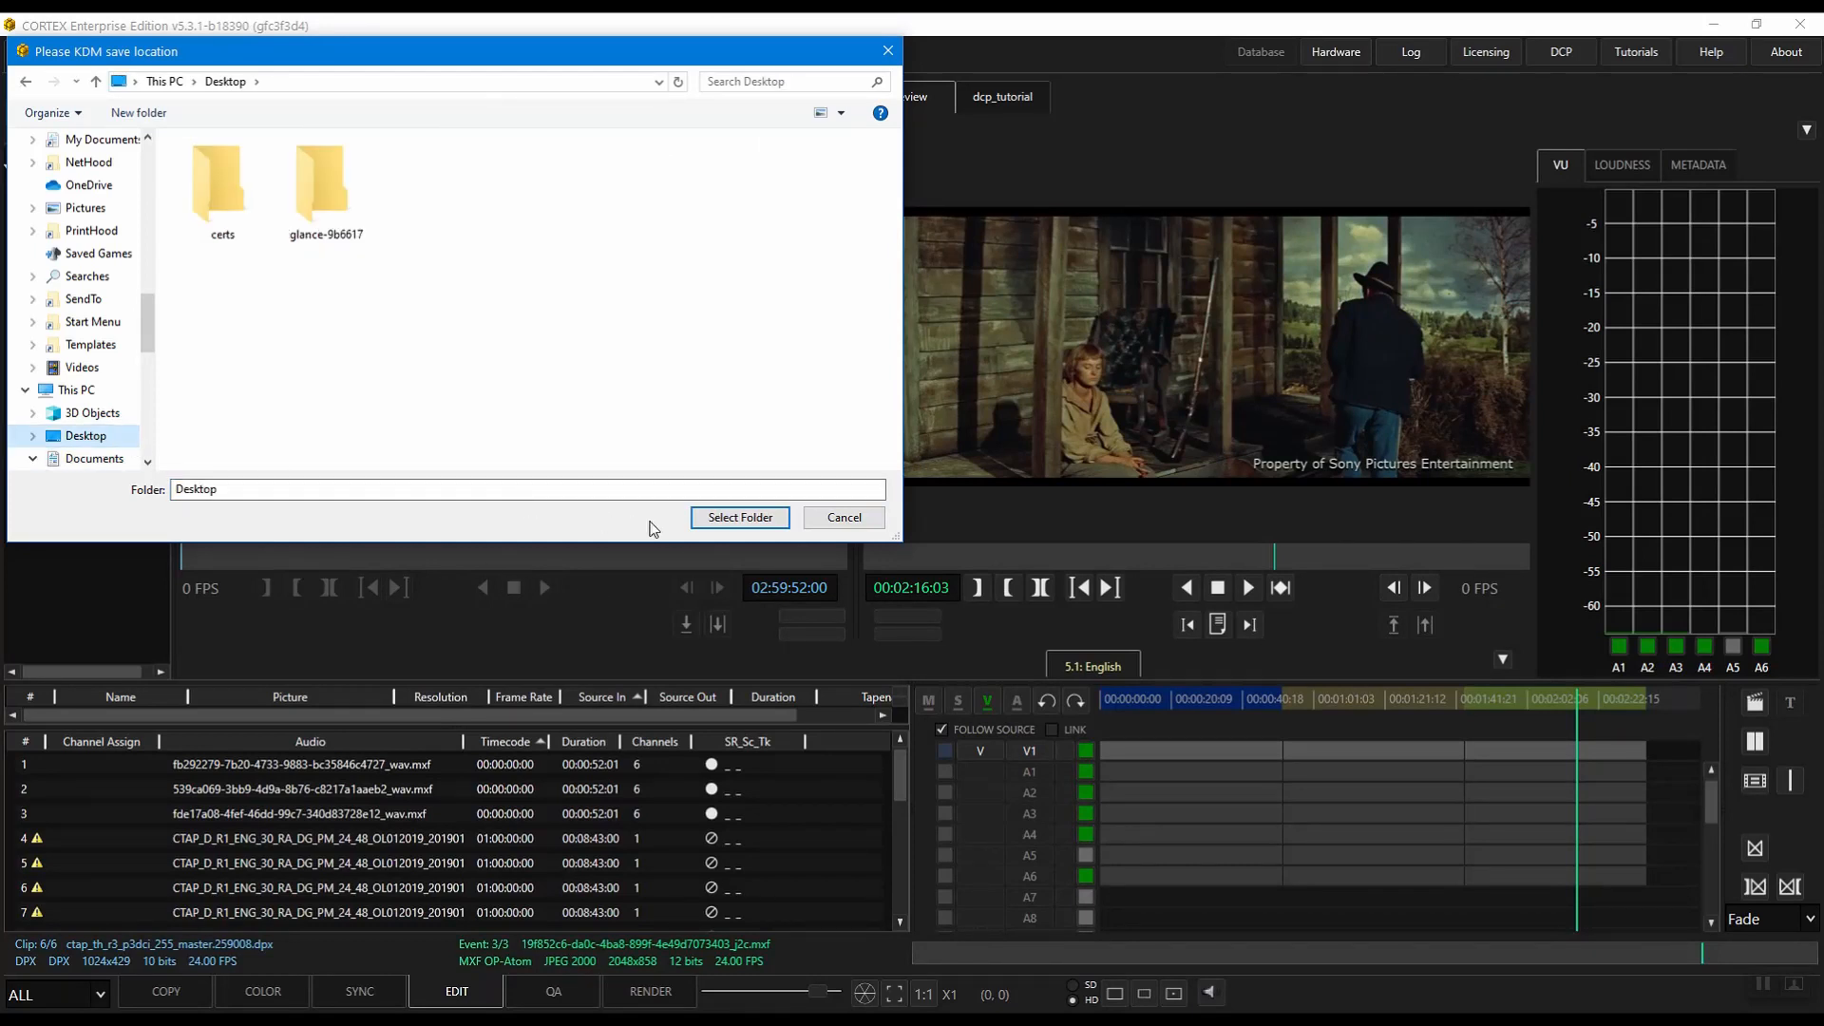
{"action": "left_click", "coordinate": [727, 518]}
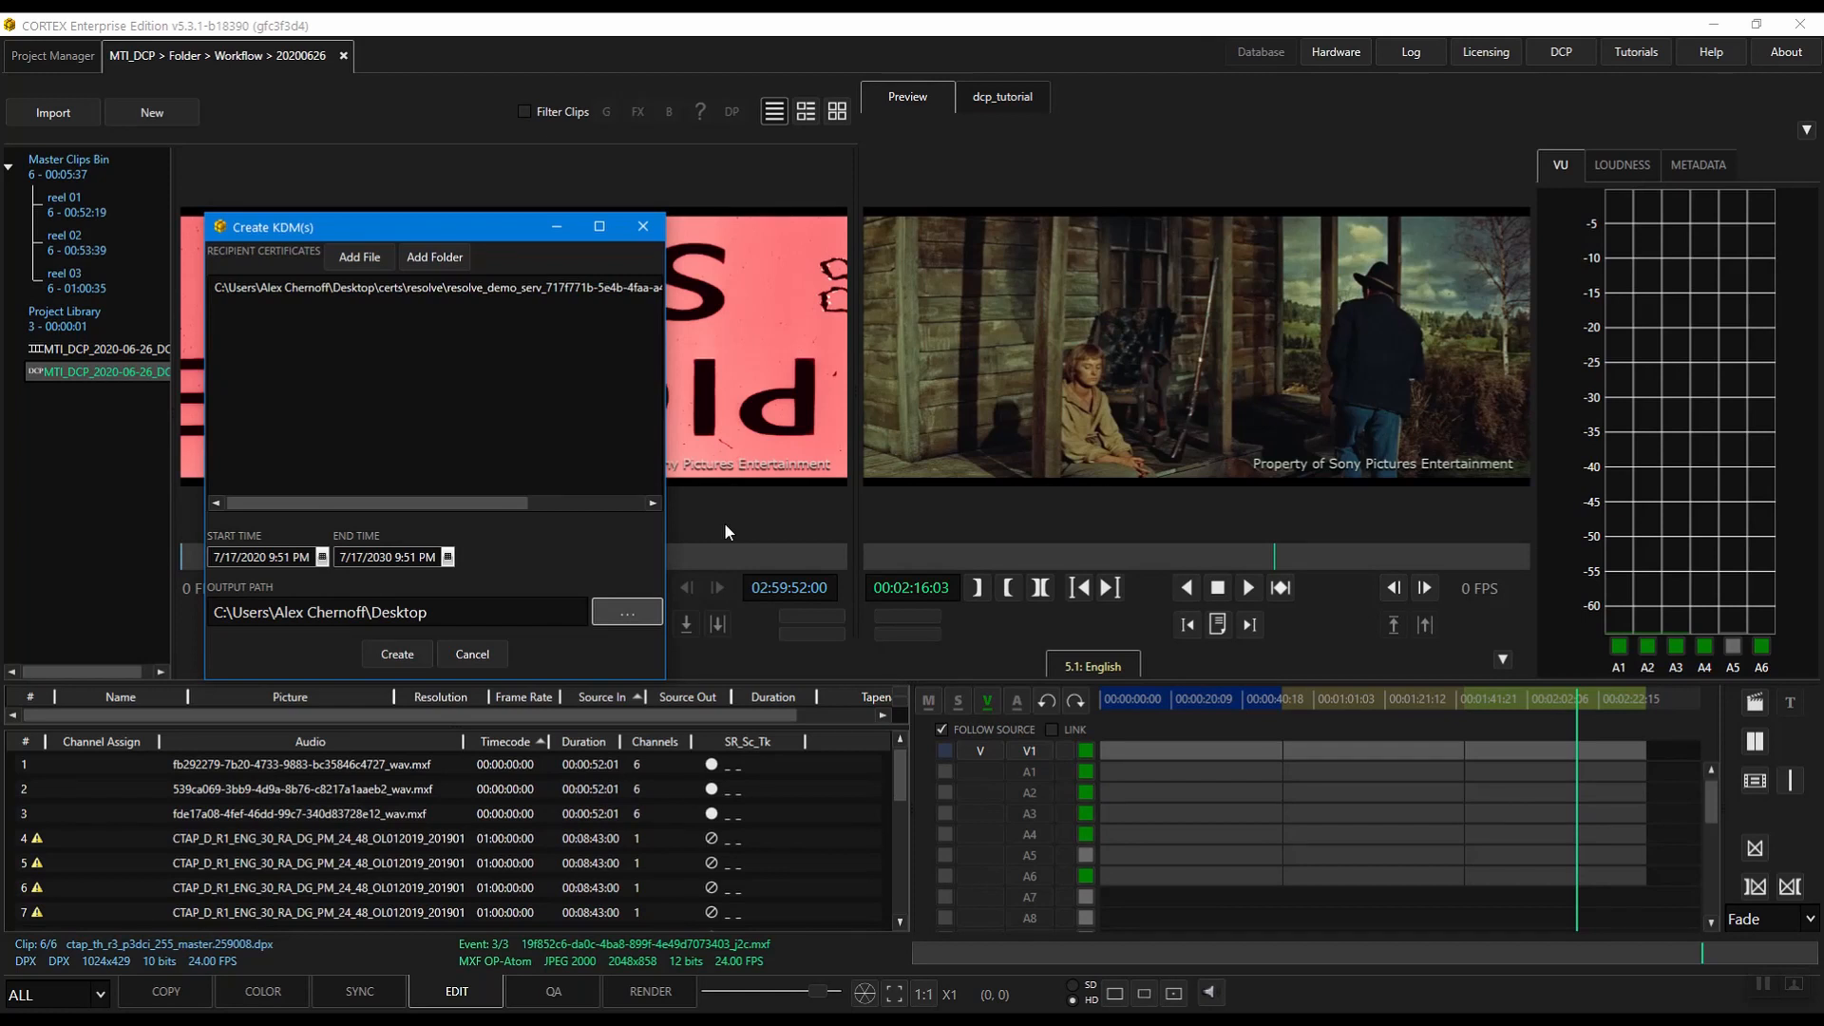
{"action": "left_click", "coordinate": [410, 649]}
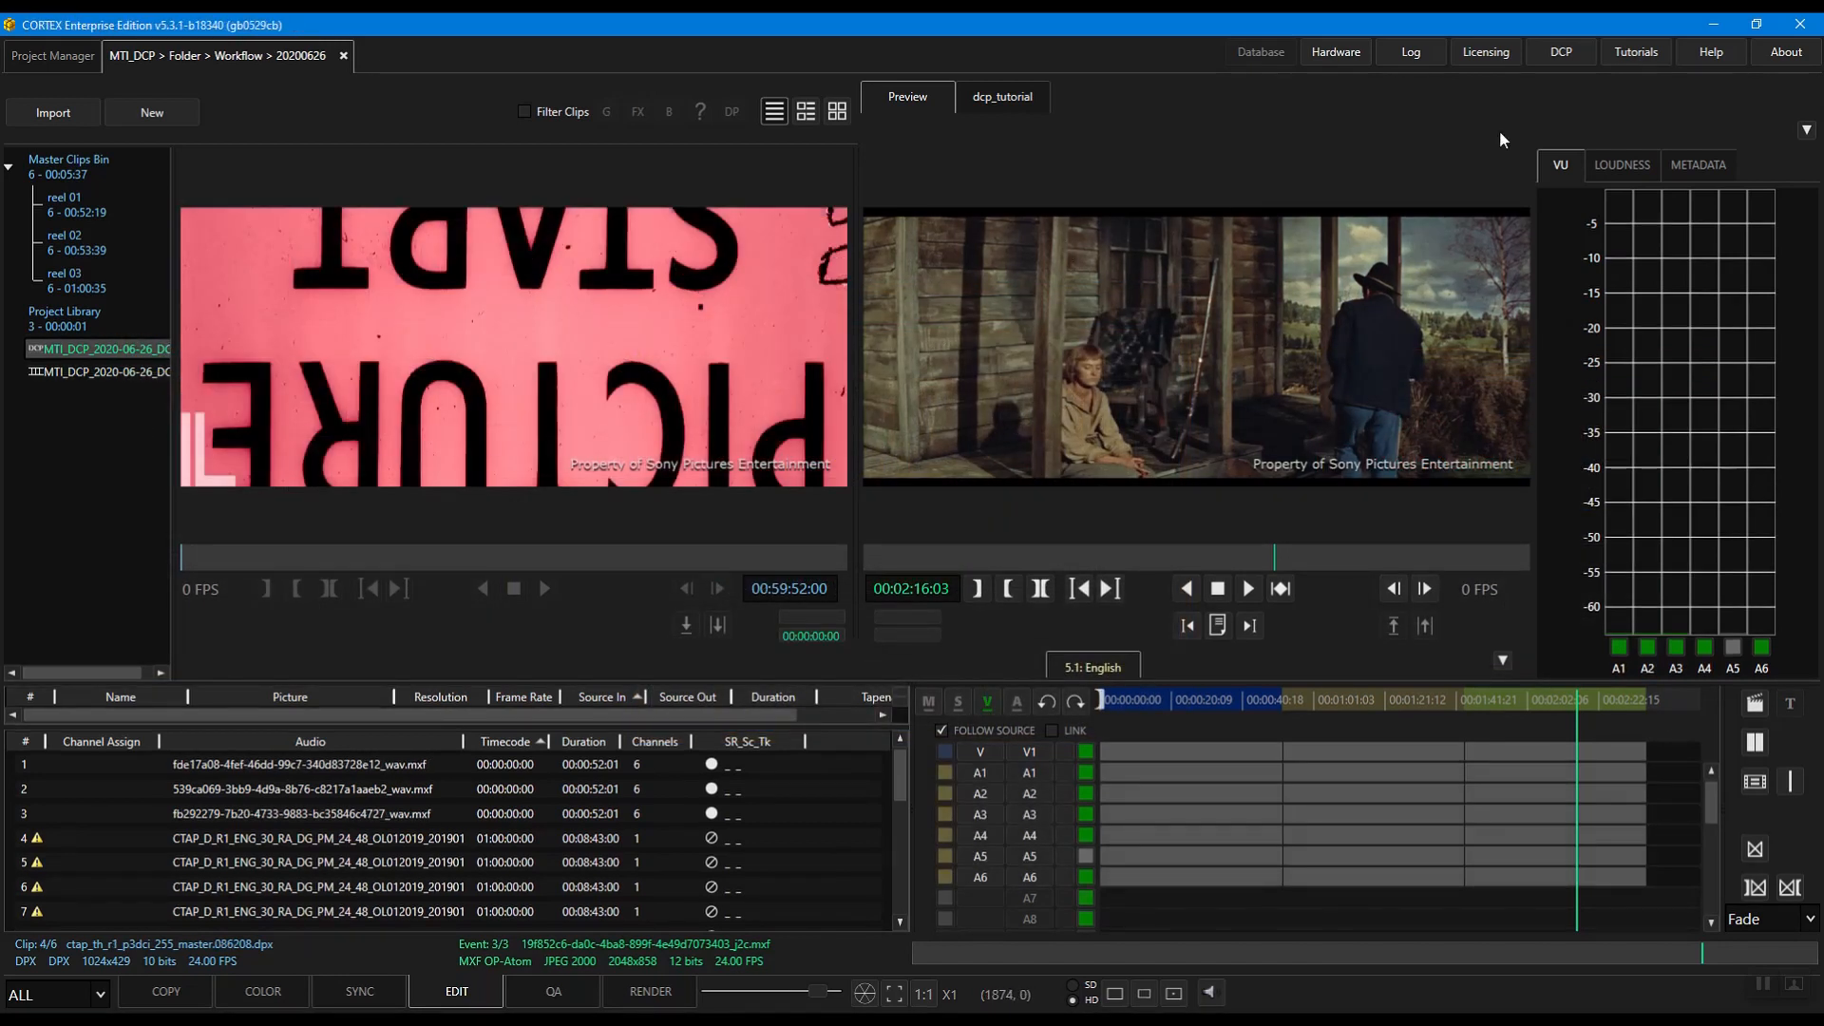
Save the system's DCP certificate to the Desktop as MTI_Cortex_sha256.cert.pem.
{"action": "left_click", "coordinate": [1560, 51]}
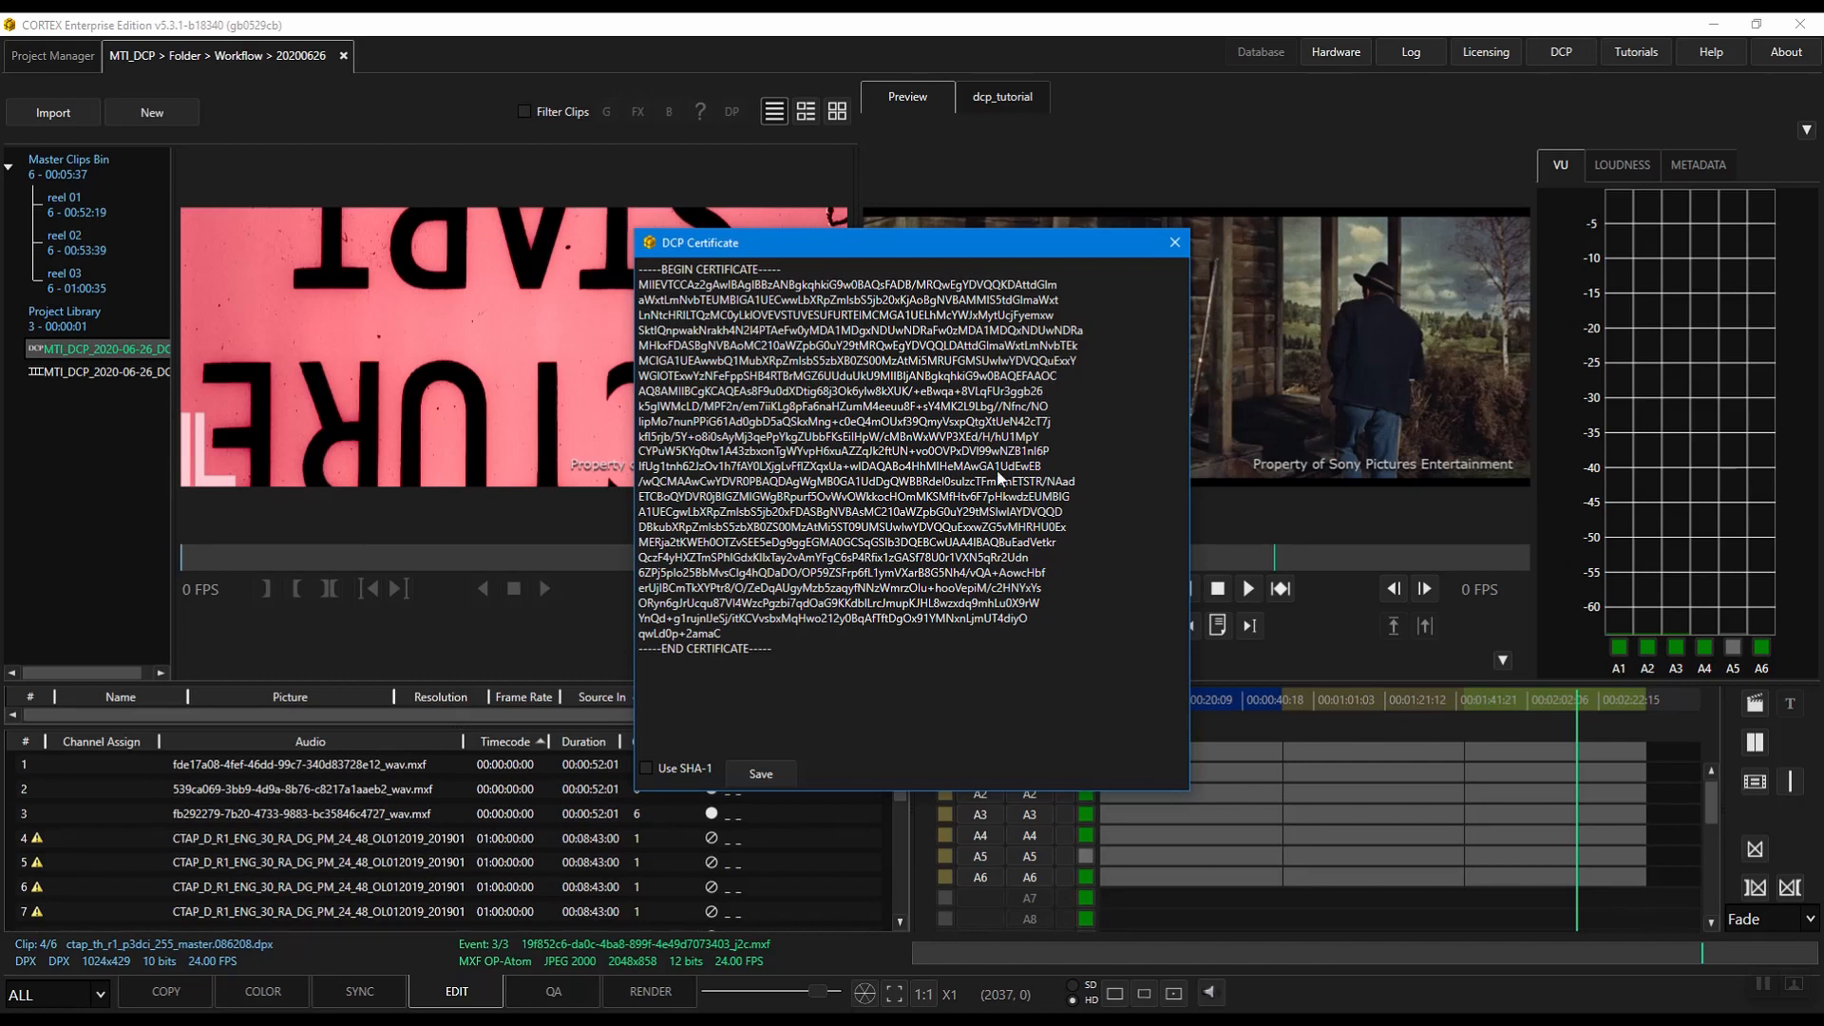
{"action": "left_click", "coordinate": [760, 773]}
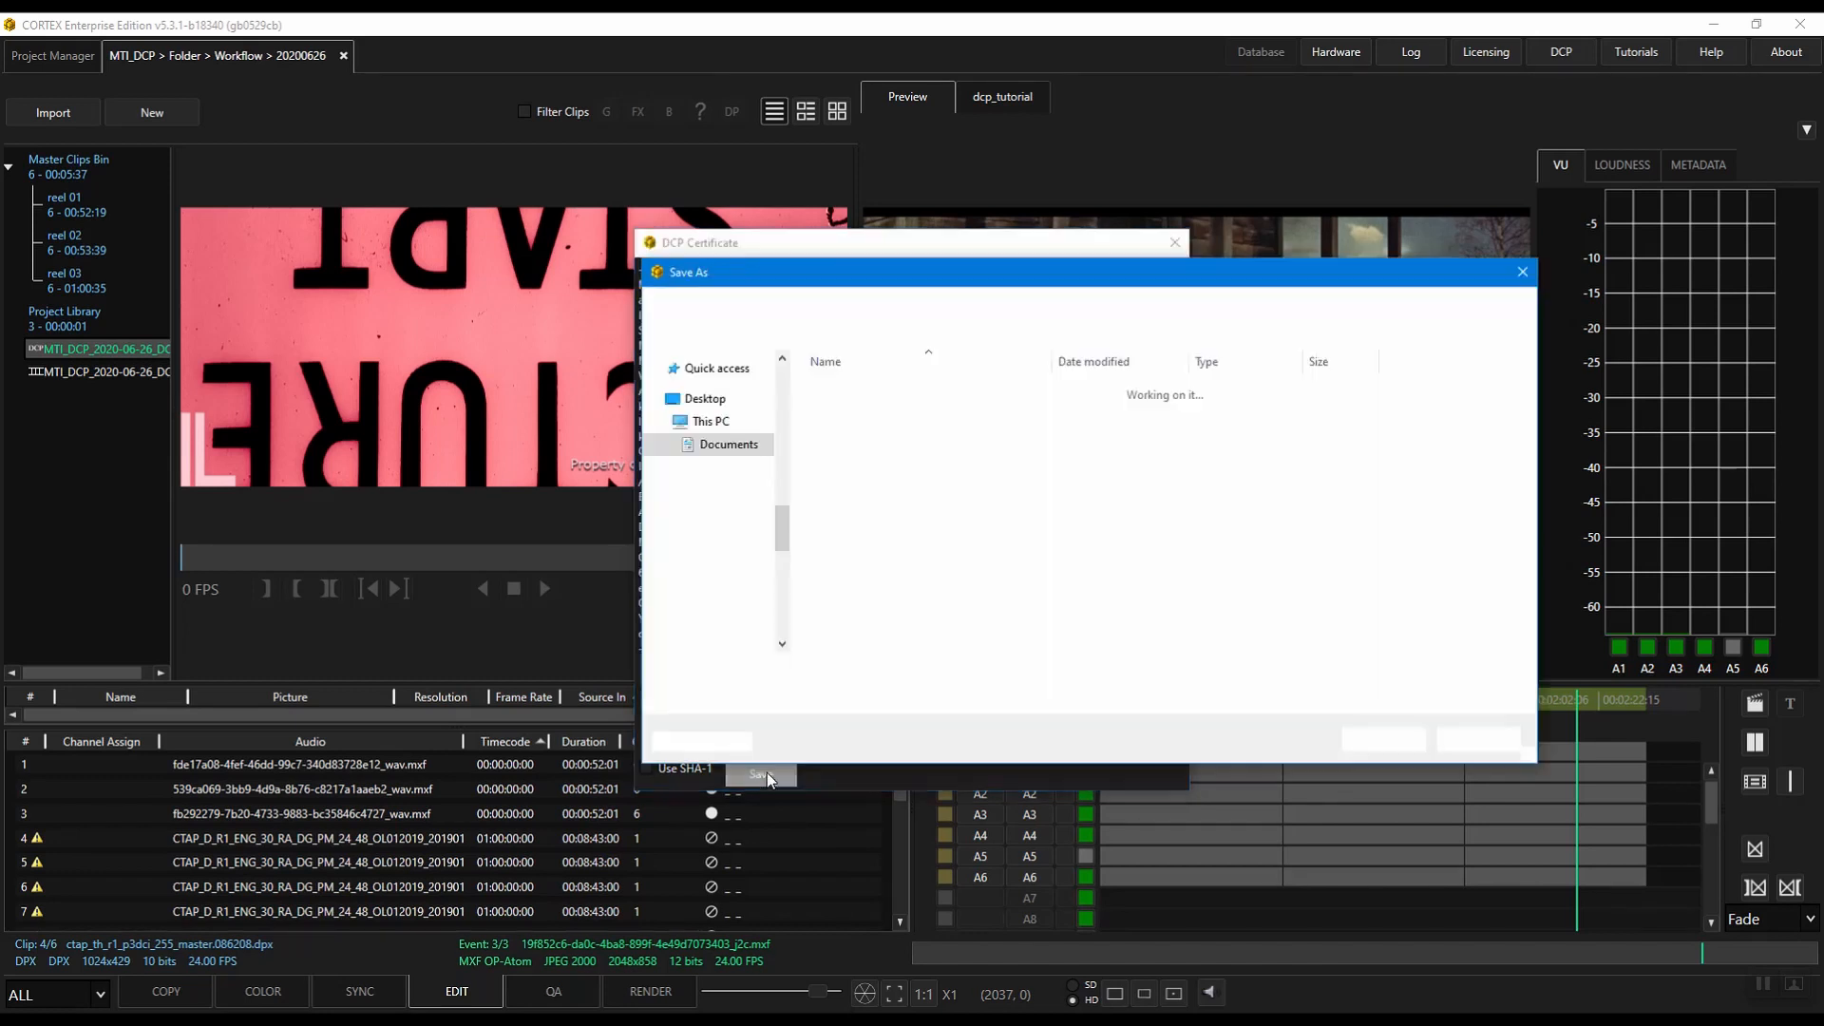
{"action": "left_click", "coordinate": [734, 615]}
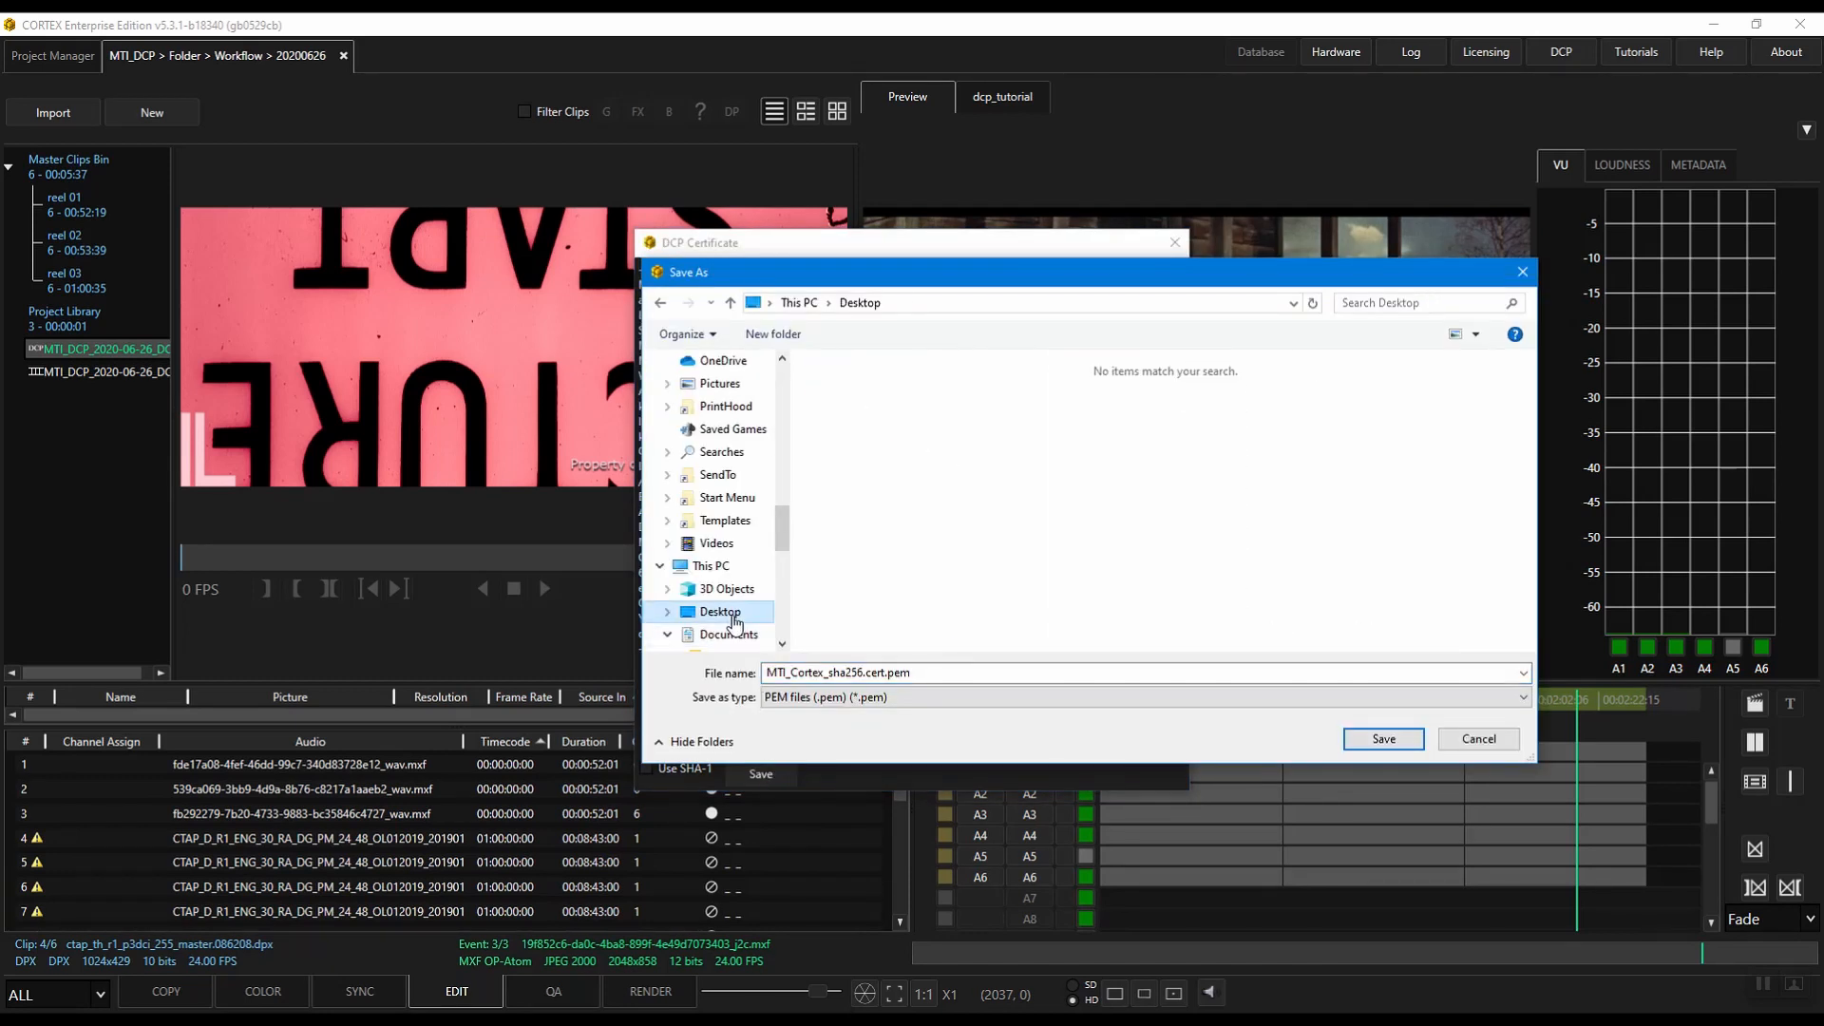
{"action": "left_click", "coordinate": [1383, 739]}
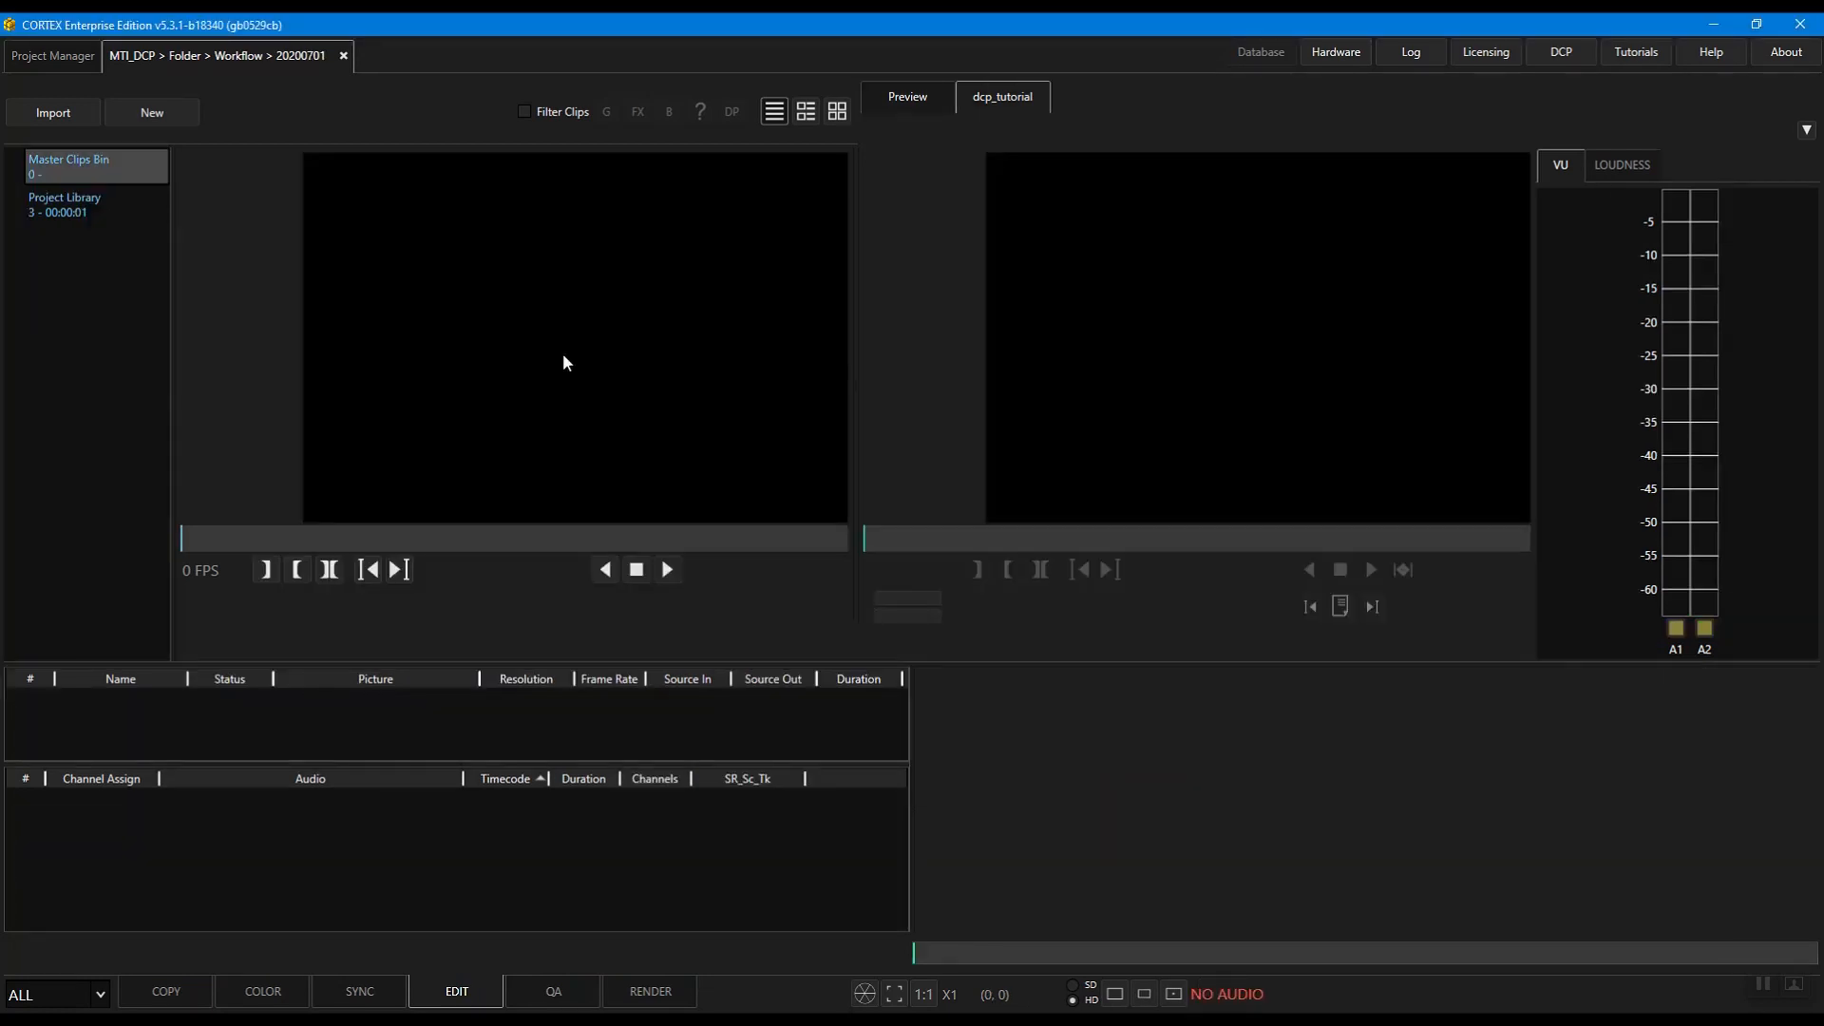
Import the MTI_DCP_2020-06-26_DCP package into the 20200701 project without specifying a KDM file.
{"action": "left_click", "coordinate": [61, 102]}
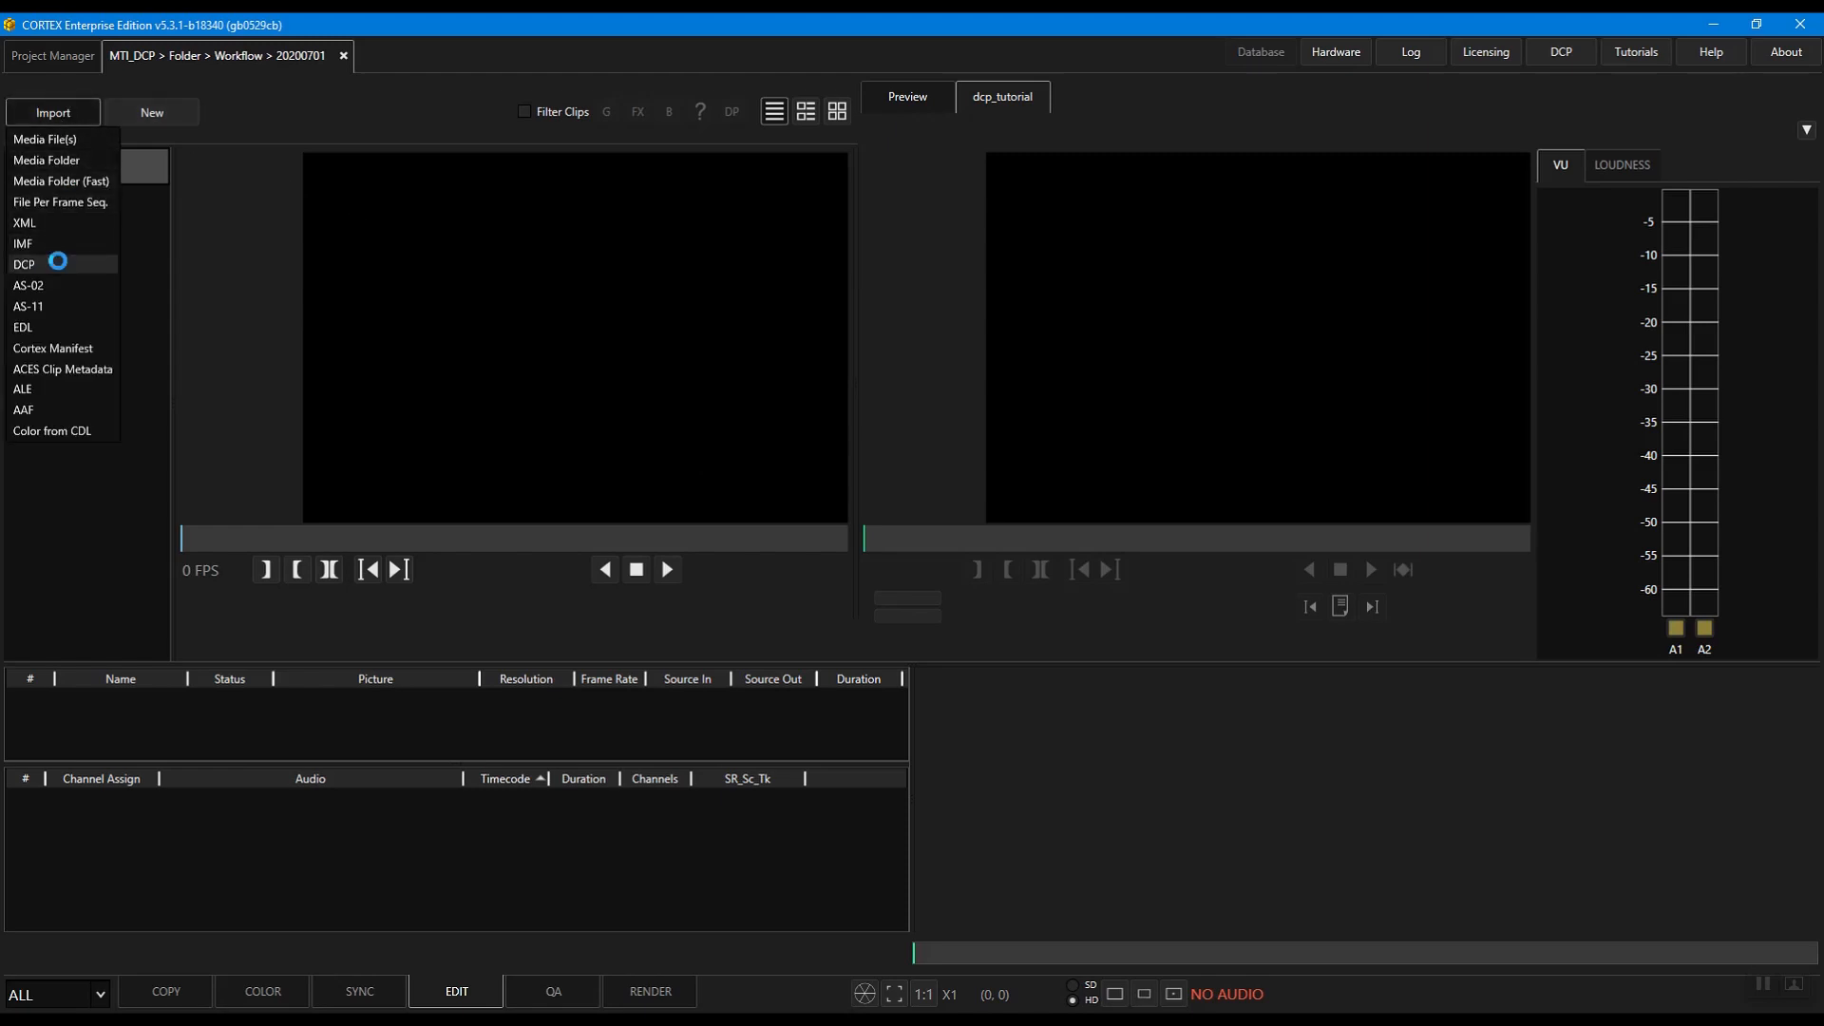
{"action": "left_click", "coordinate": [110, 256]}
{"action": "left_click", "coordinate": [740, 518]}
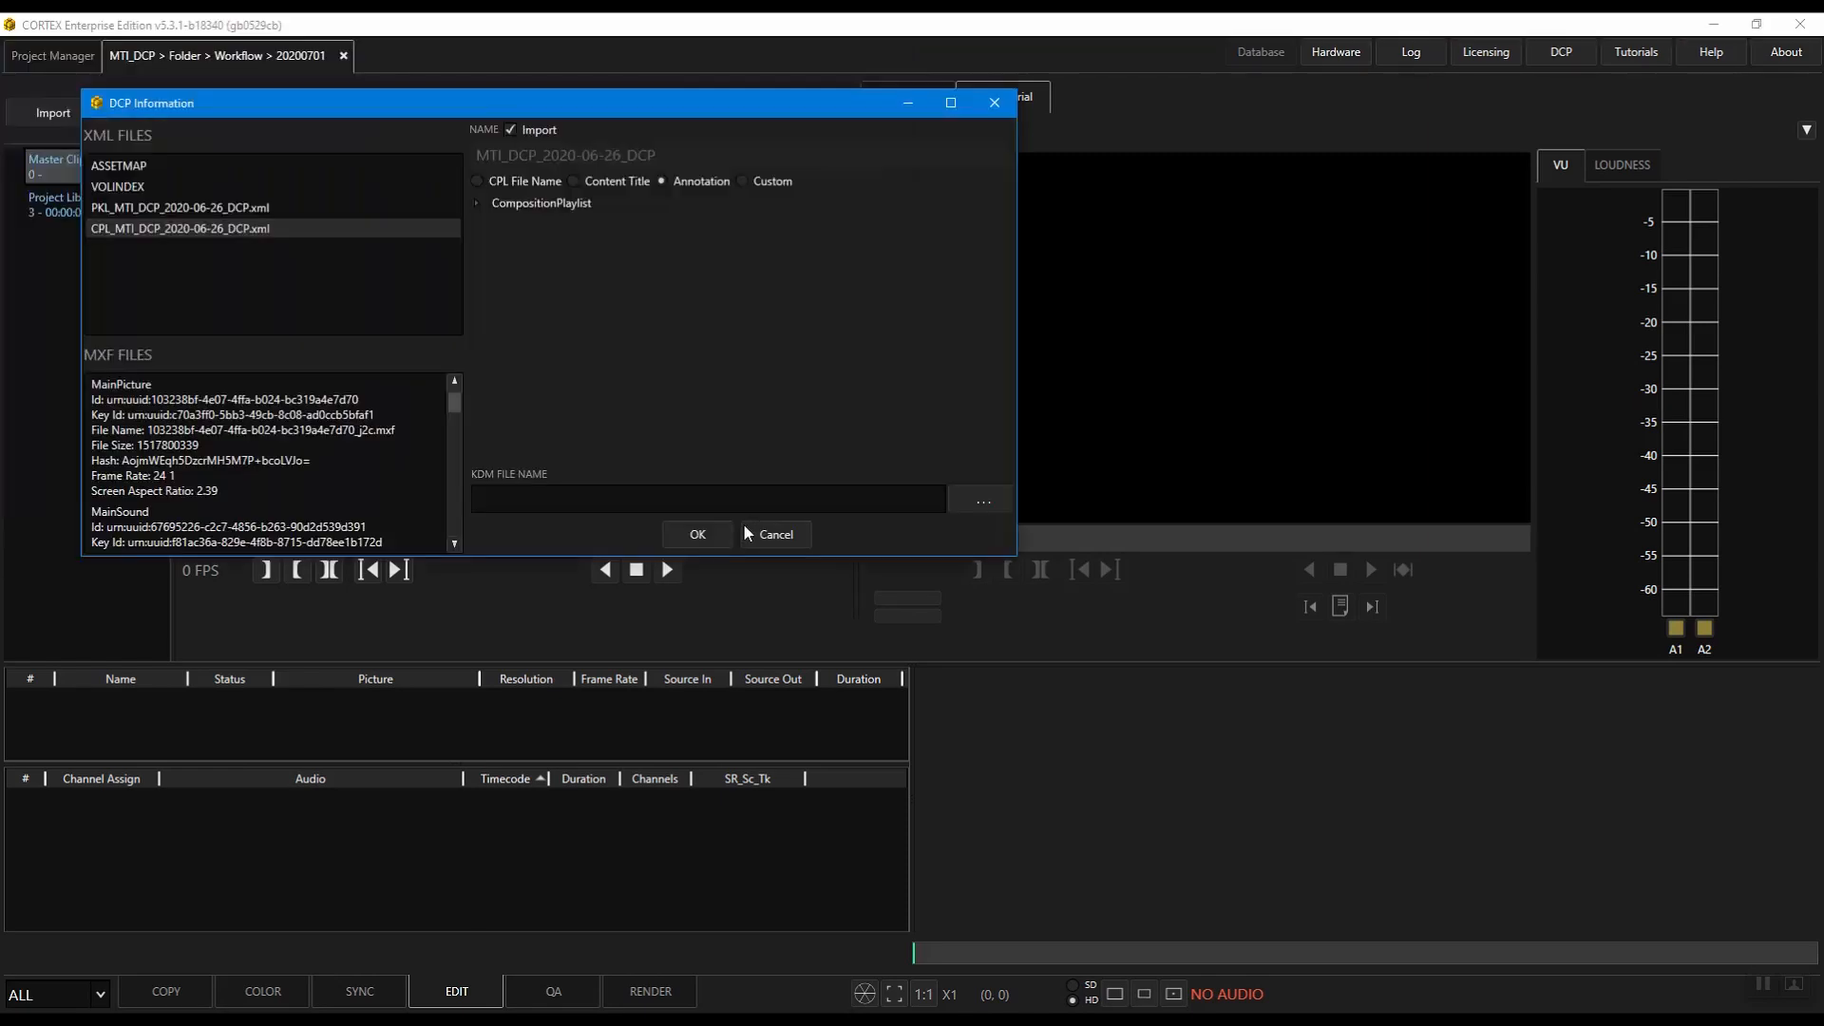
{"action": "left_click", "coordinate": [694, 532]}
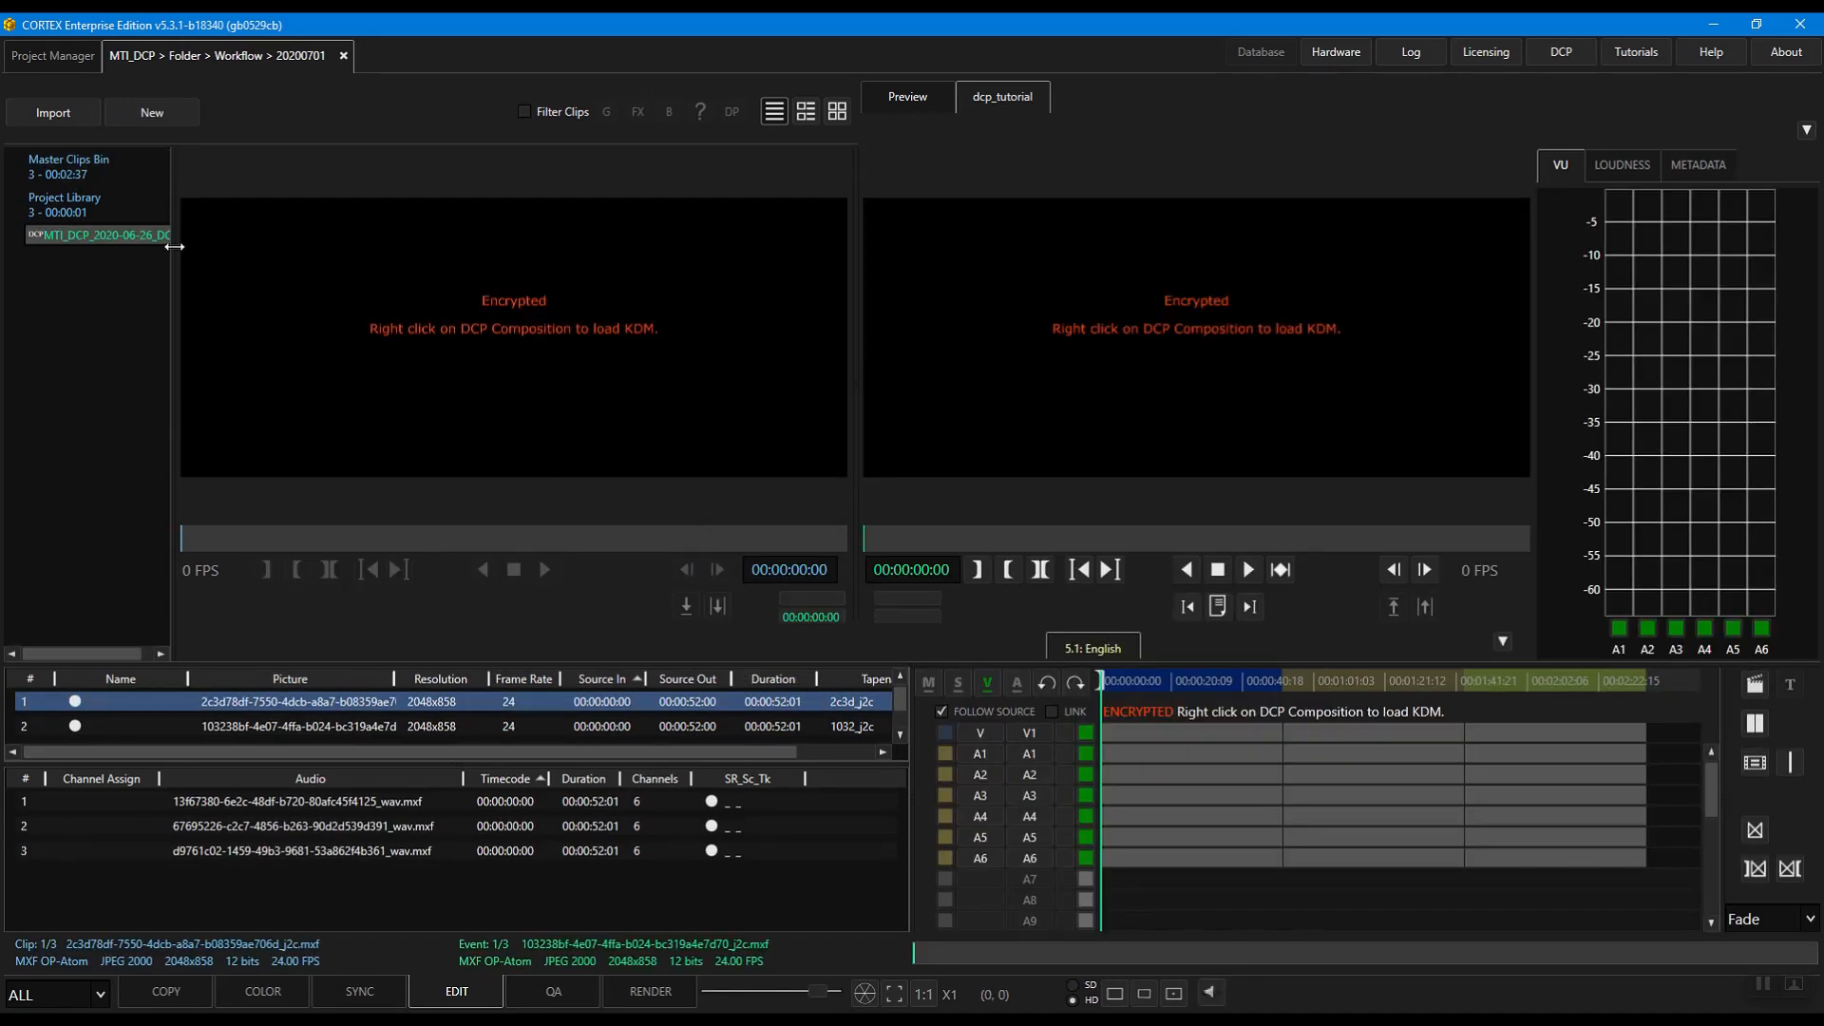
Load DKDM_MTI_DCP_2020-06-26_DCP.xml from the MTI_DCP_2020-06-26_DCP_KDMs folder for the encrypted DCP composition.
{"action": "right_click", "coordinate": [128, 237]}
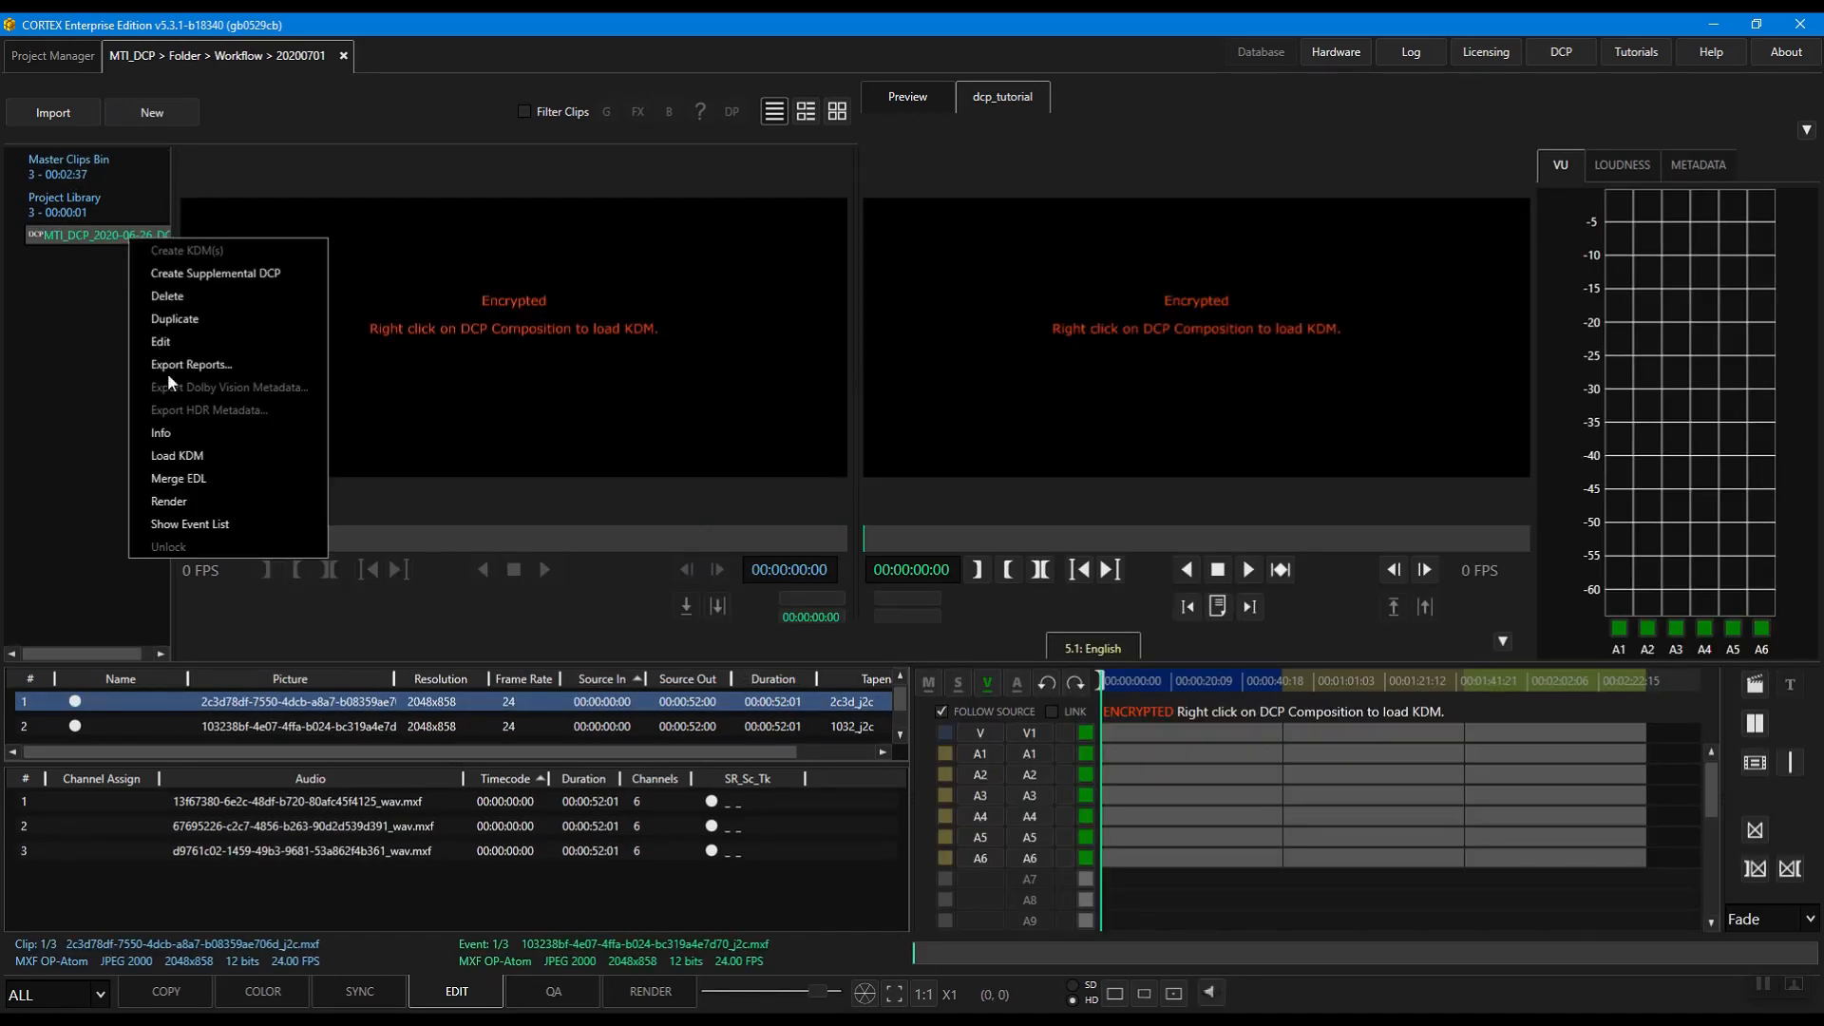
{"action": "left_click", "coordinate": [195, 454]}
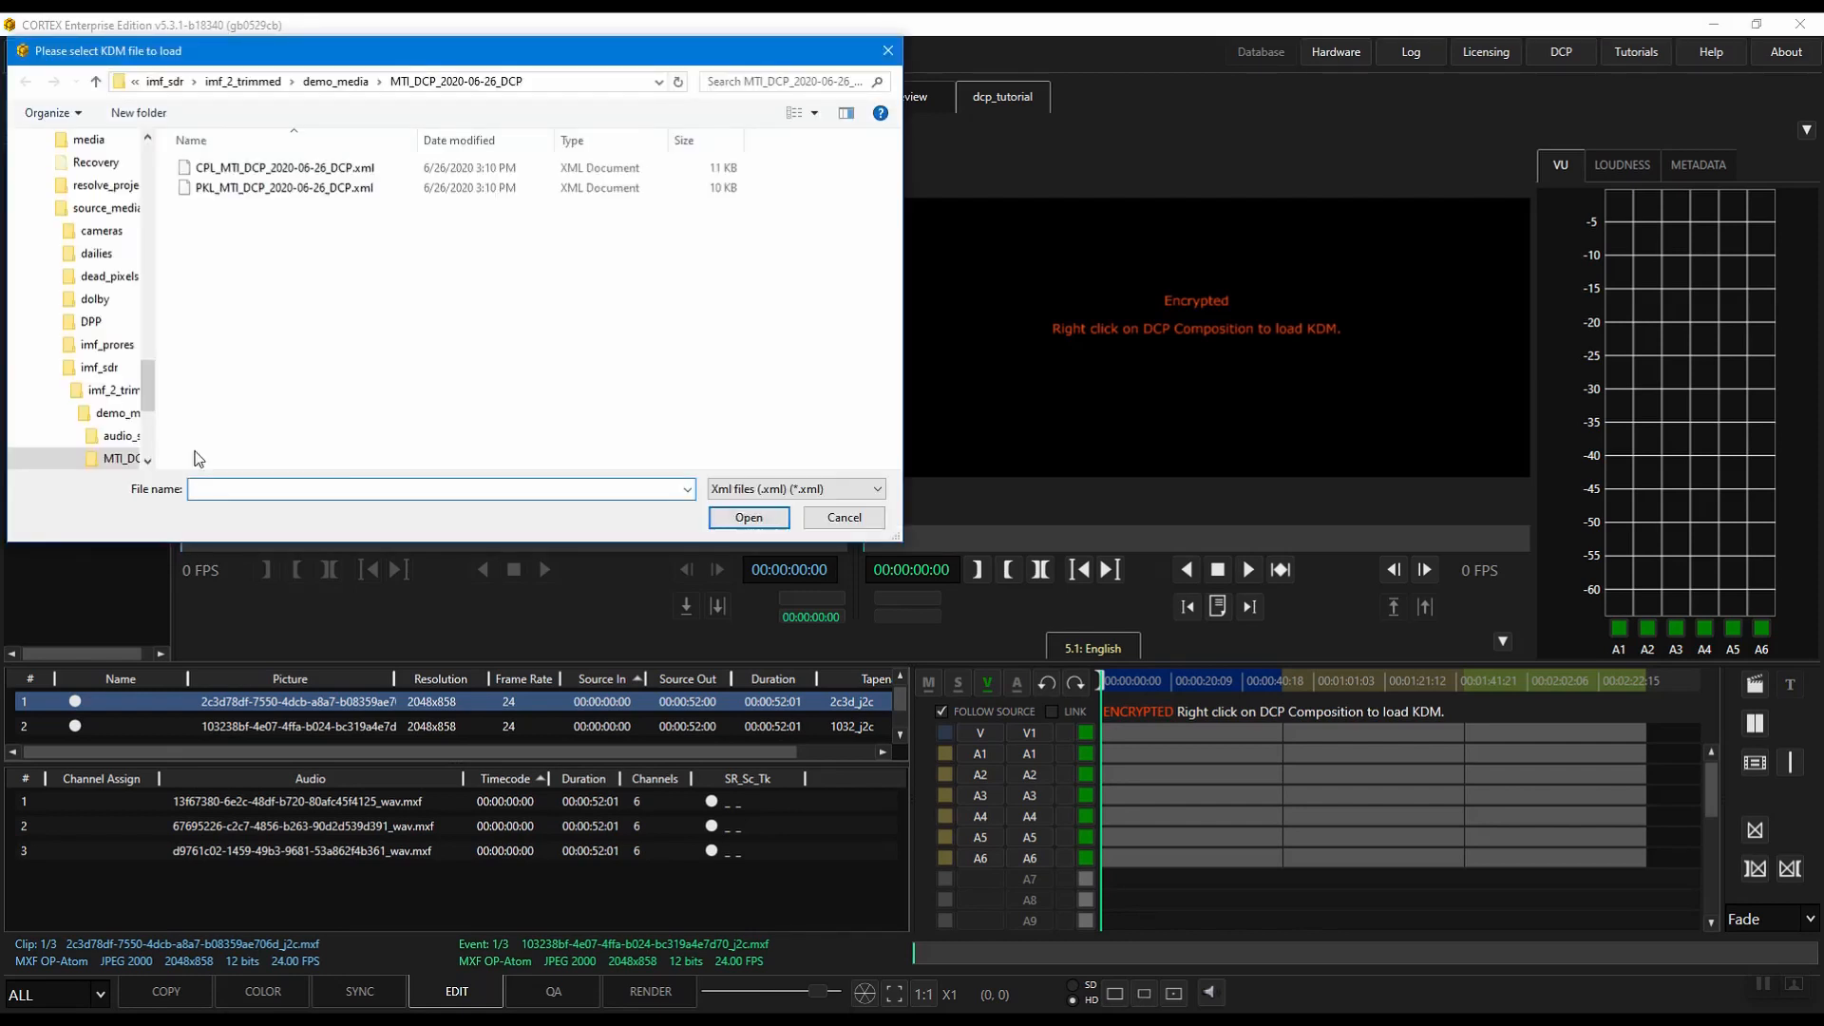
{"action": "left_click", "coordinate": [335, 81]}
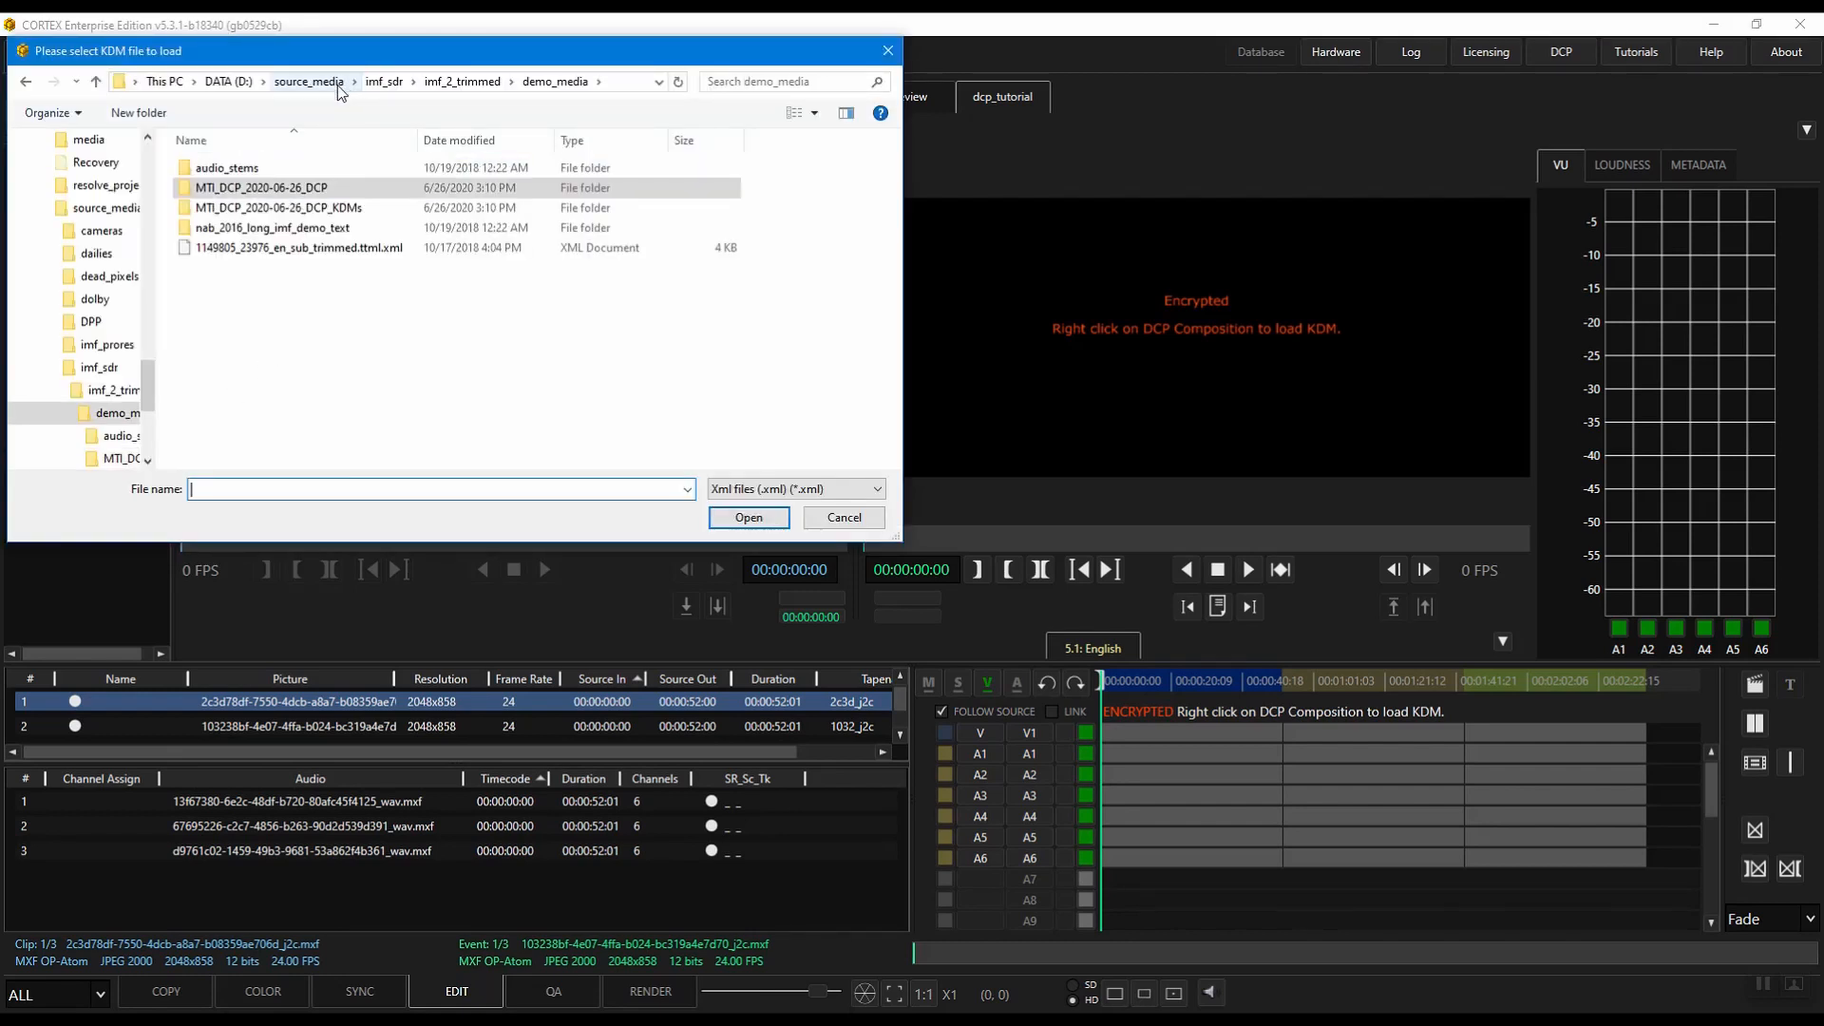
{"action": "double_click", "coordinate": [311, 211]}
{"action": "left_click", "coordinate": [308, 171]}
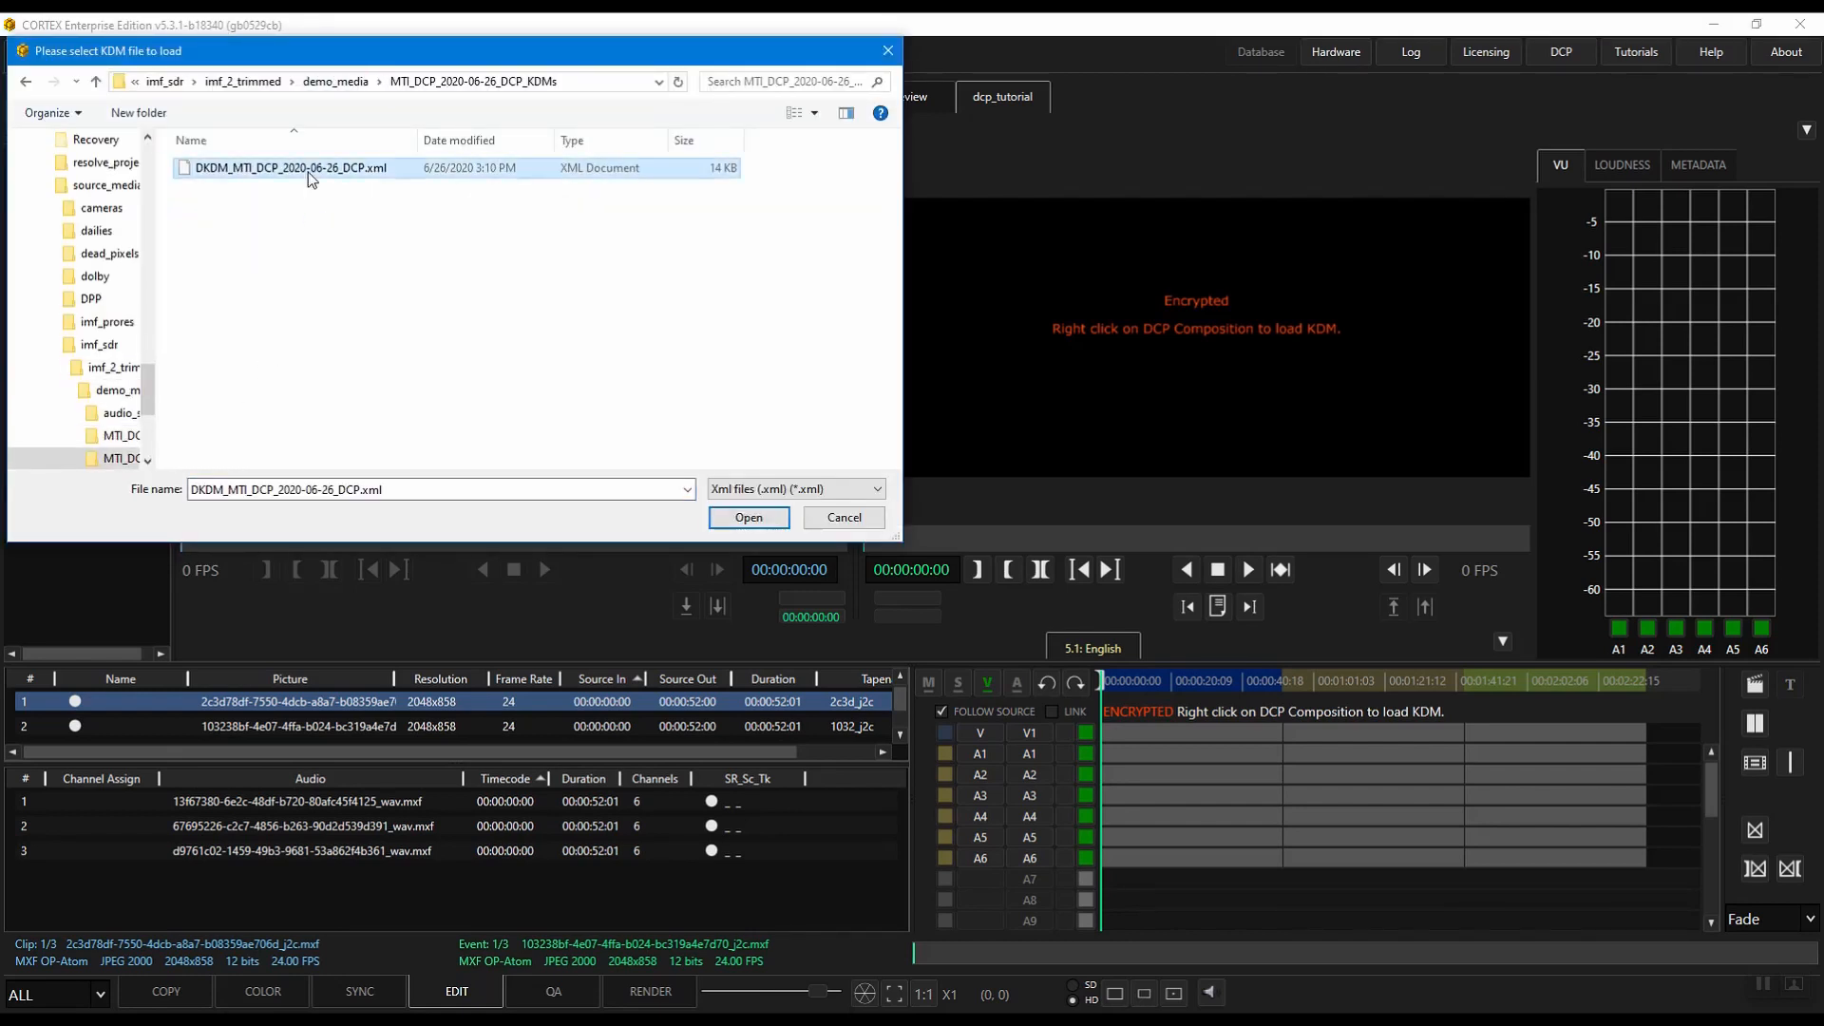
{"action": "left_click", "coordinate": [719, 518]}
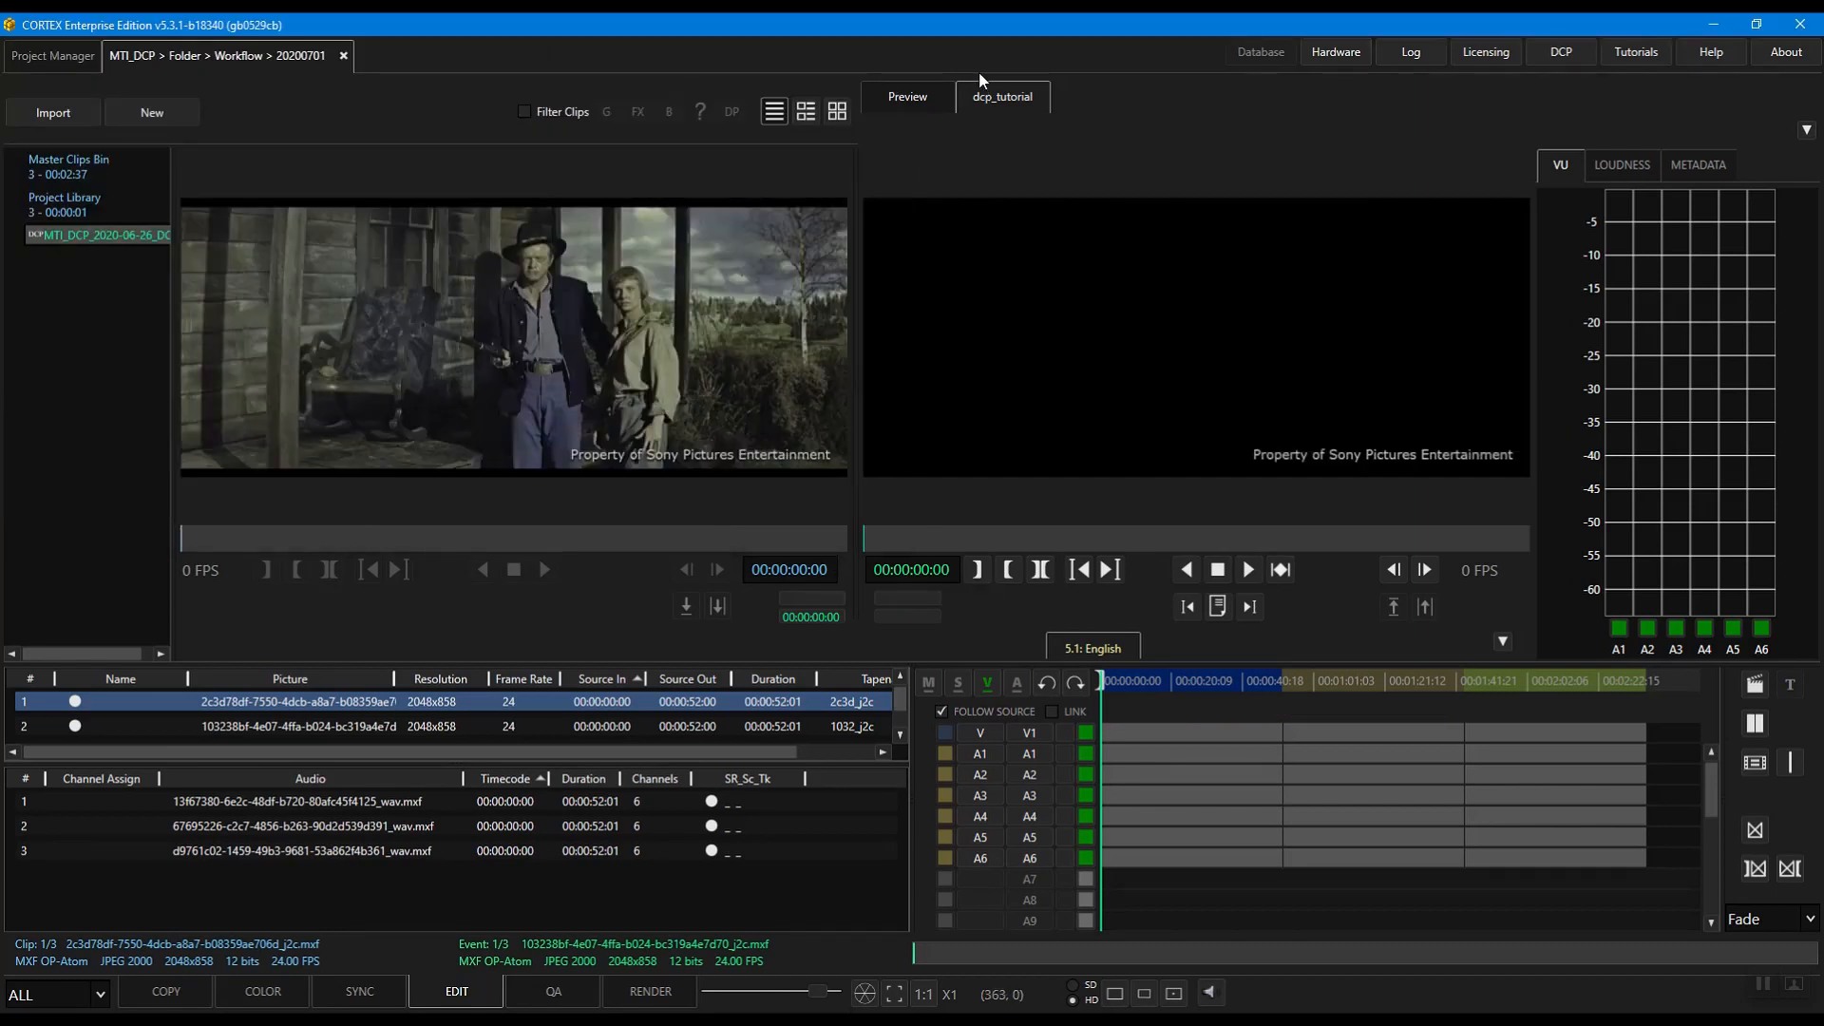
Preview the DCP composition by scrubbing its timeline to about 00:01:51:03.
{"action": "left_click", "coordinate": [919, 99]}
{"action": "left_click_drag", "start_coordinate": [1125, 678], "coordinate": [1491, 688]}
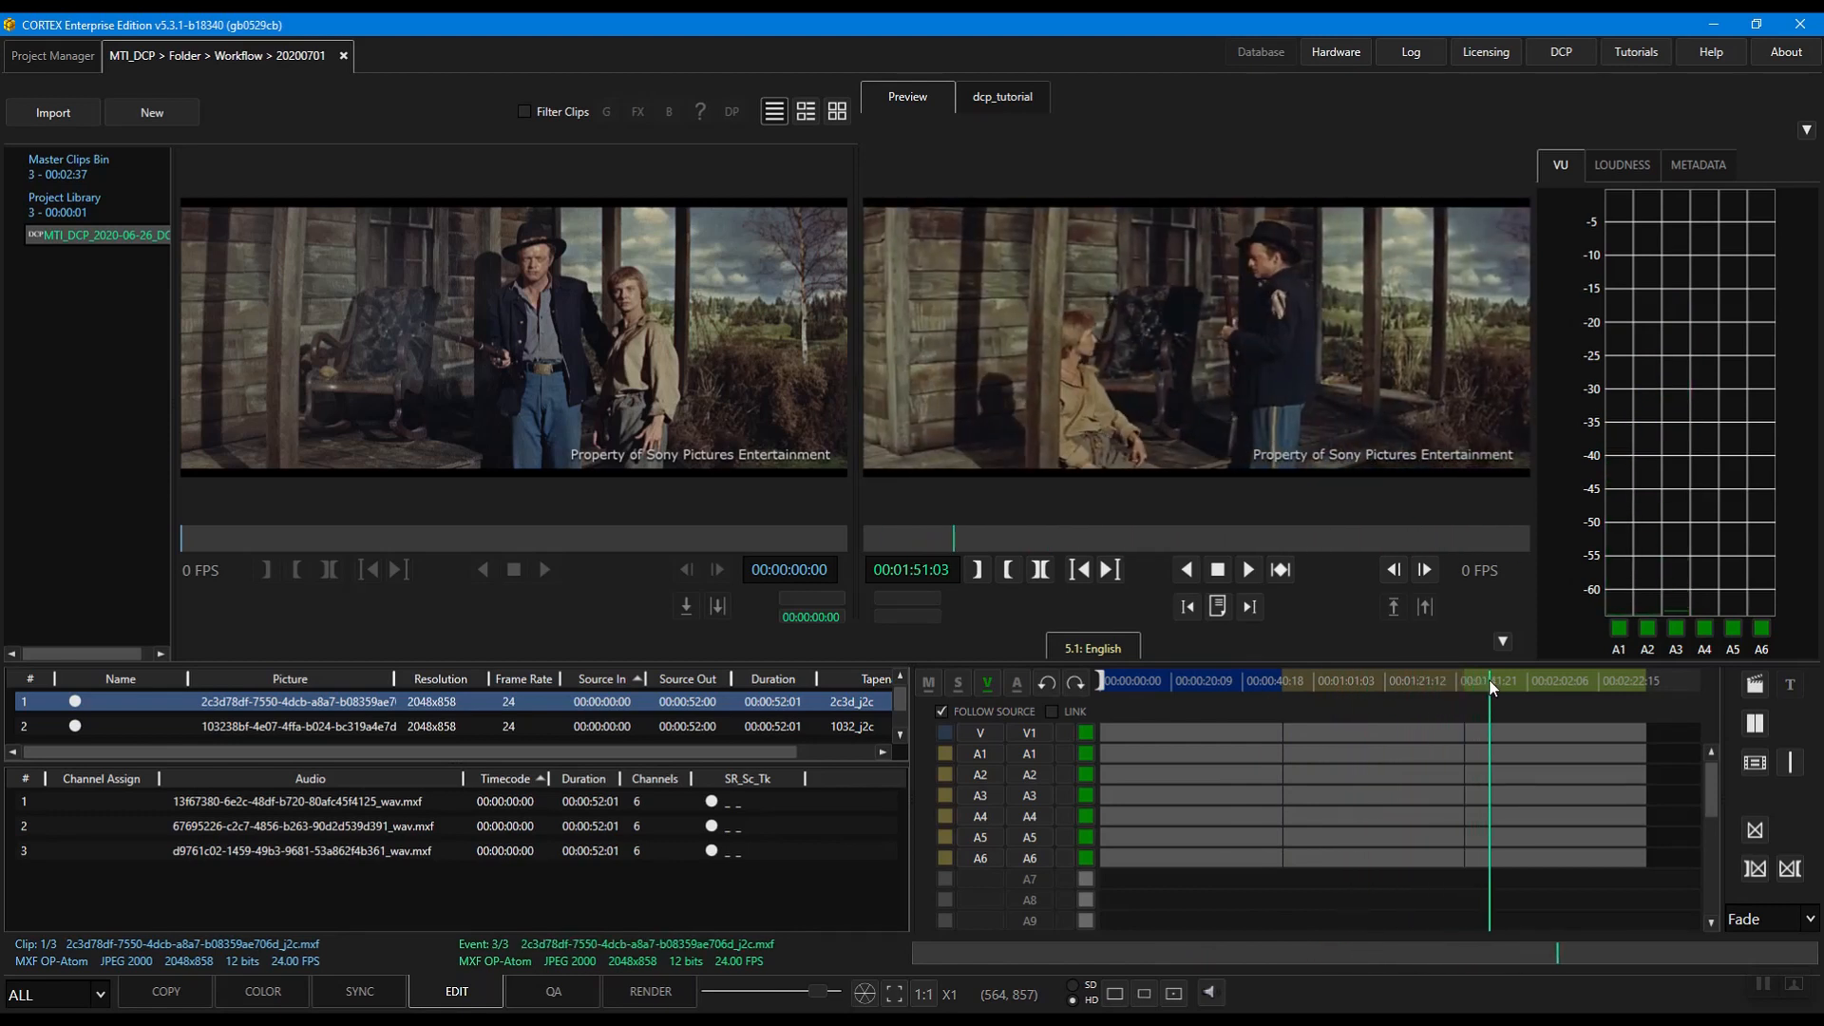